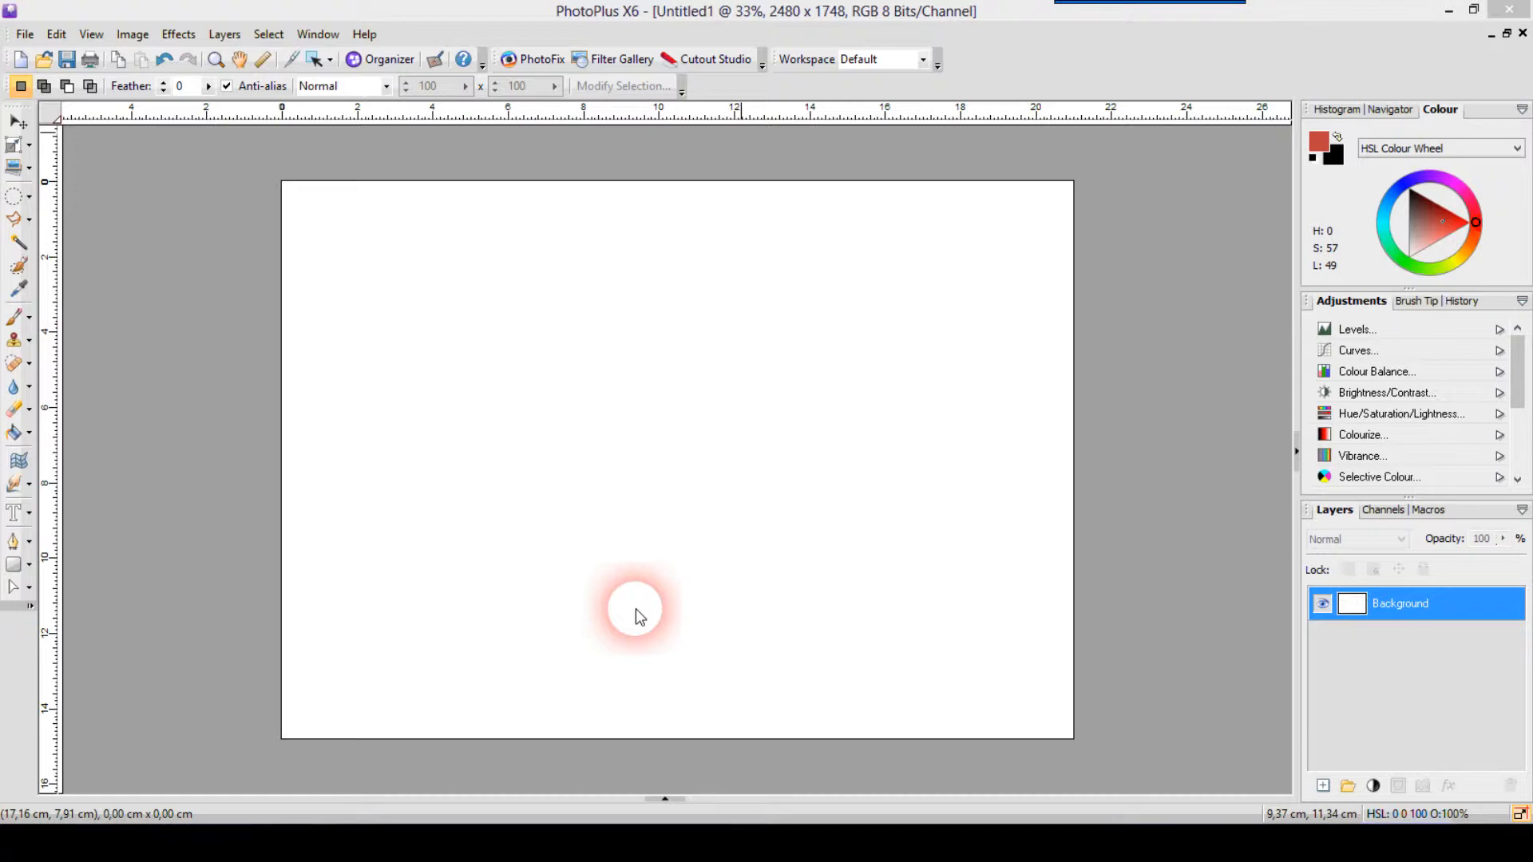
Step: Create a layer group above the background with its blend mode set to Normal
left_click(1347, 787)
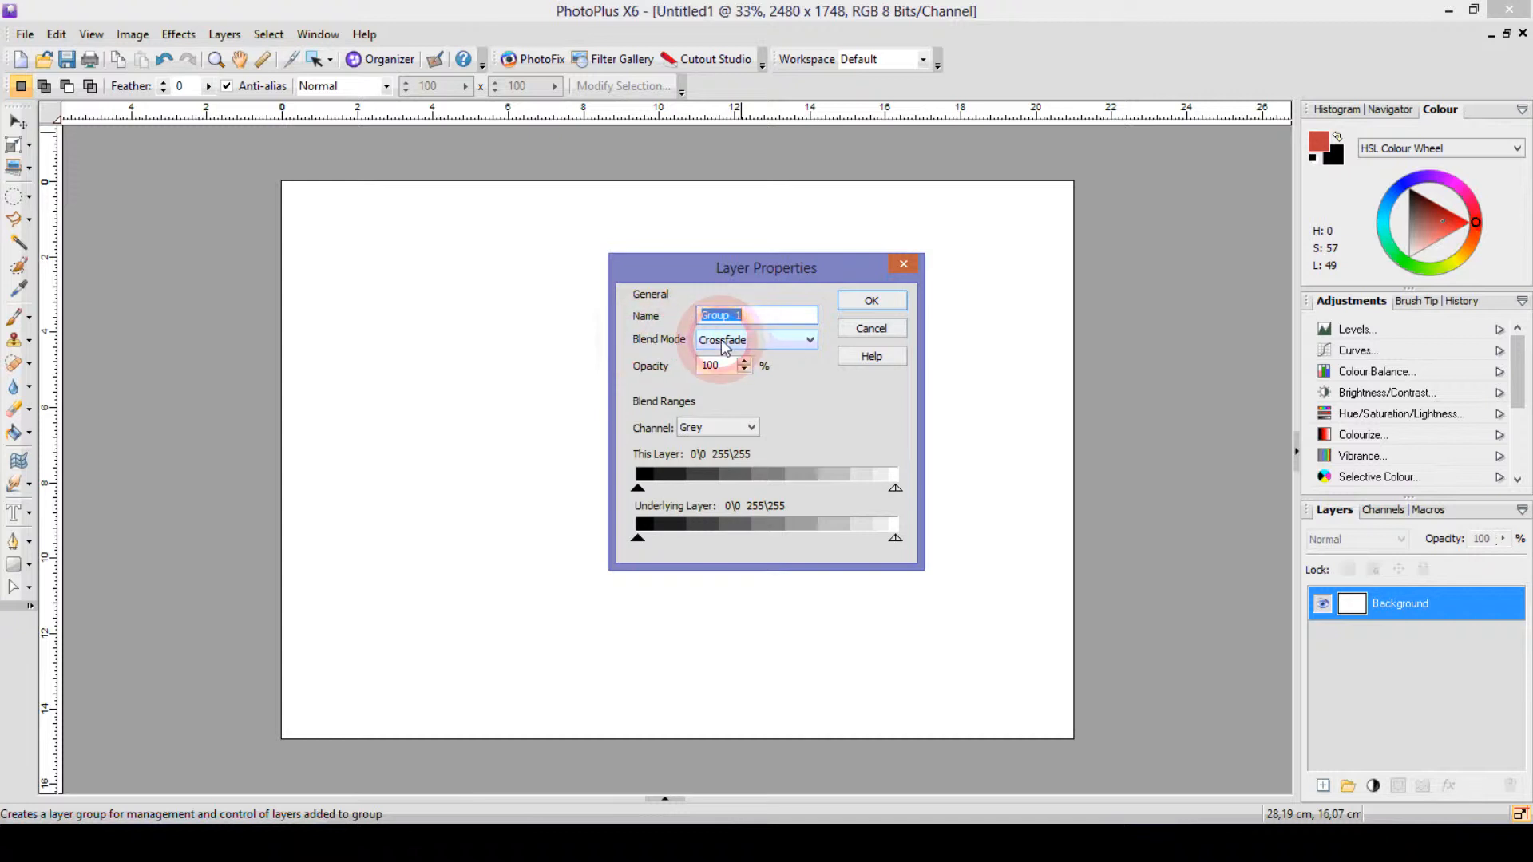
left_click(725, 344)
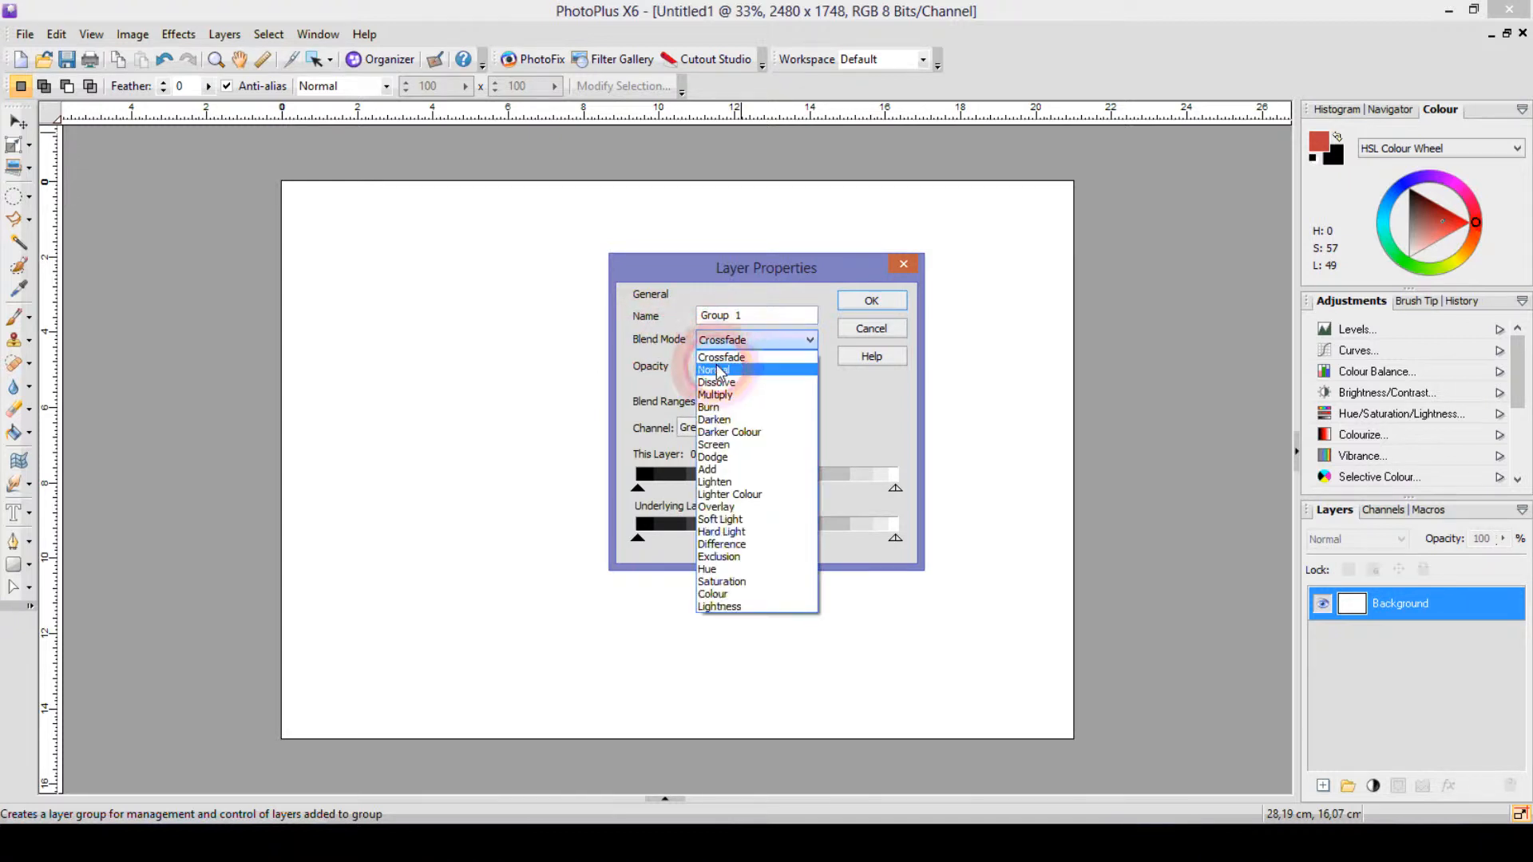
left_click(717, 372)
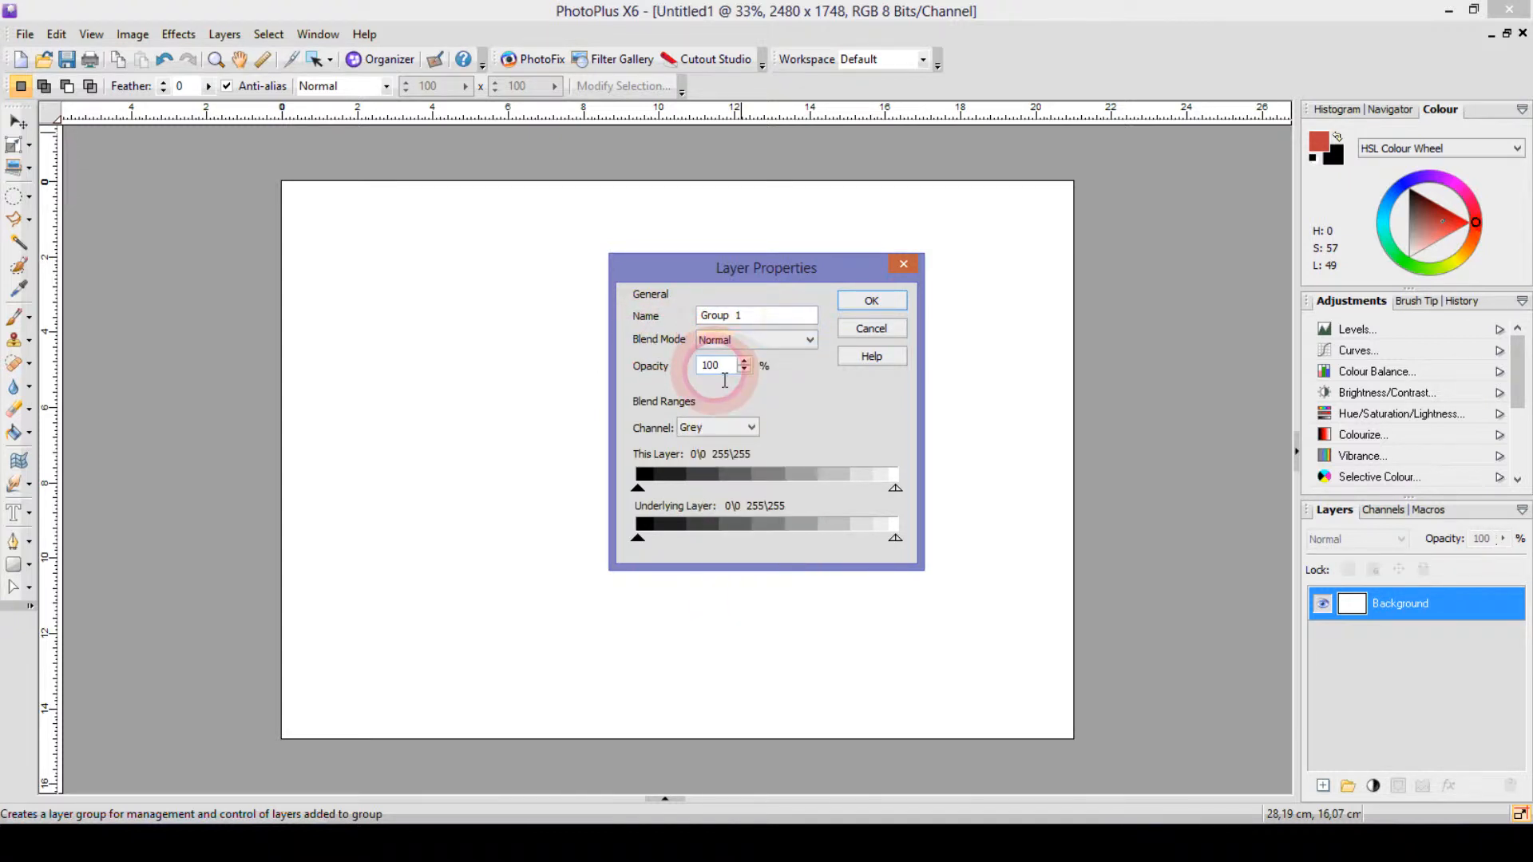
left_click(871, 300)
left_click(1437, 600)
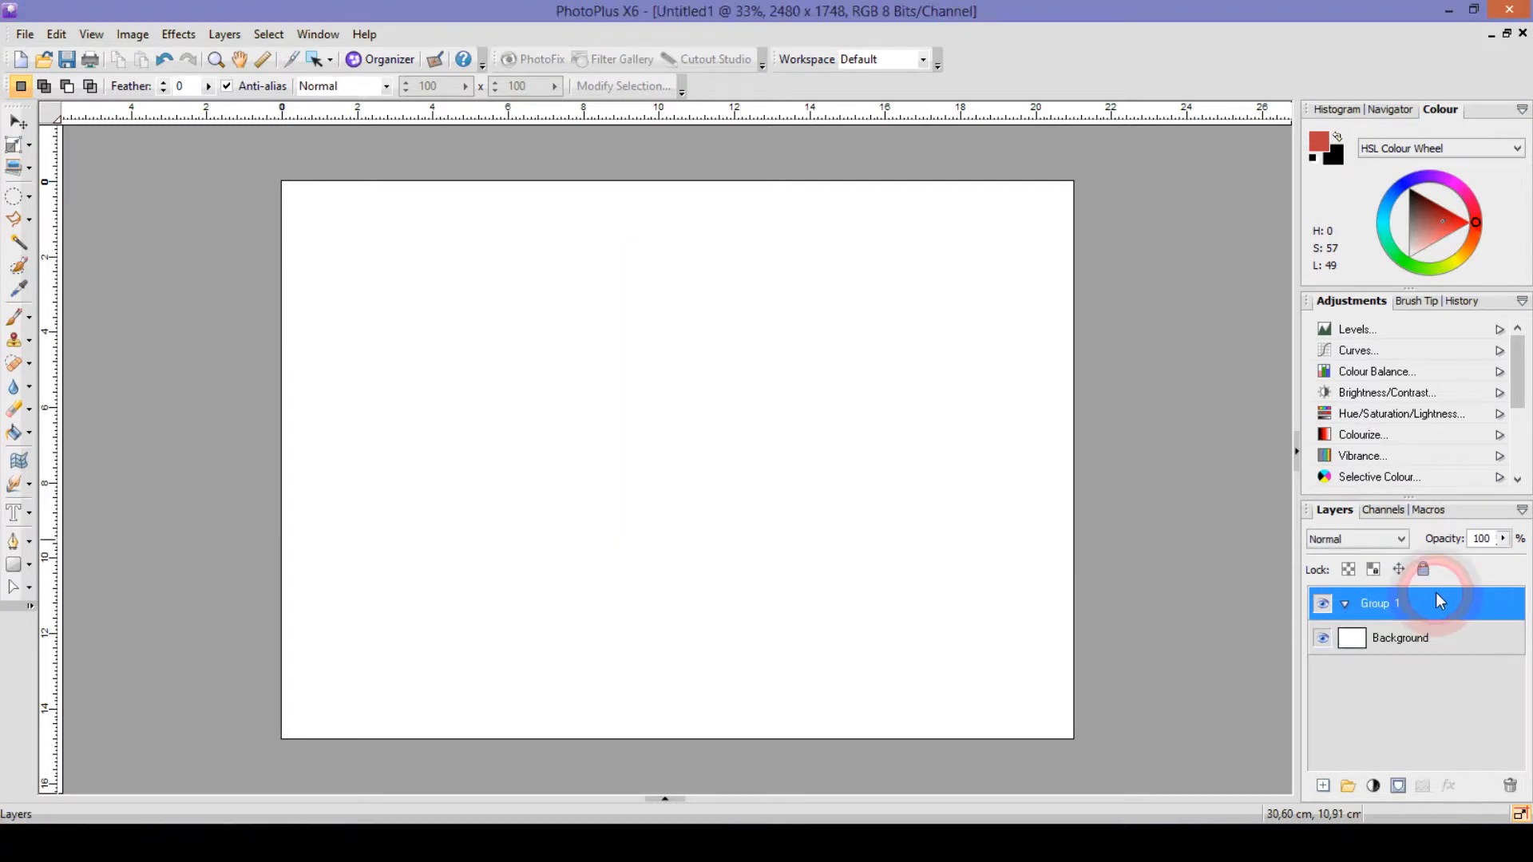
left_click(1395, 571)
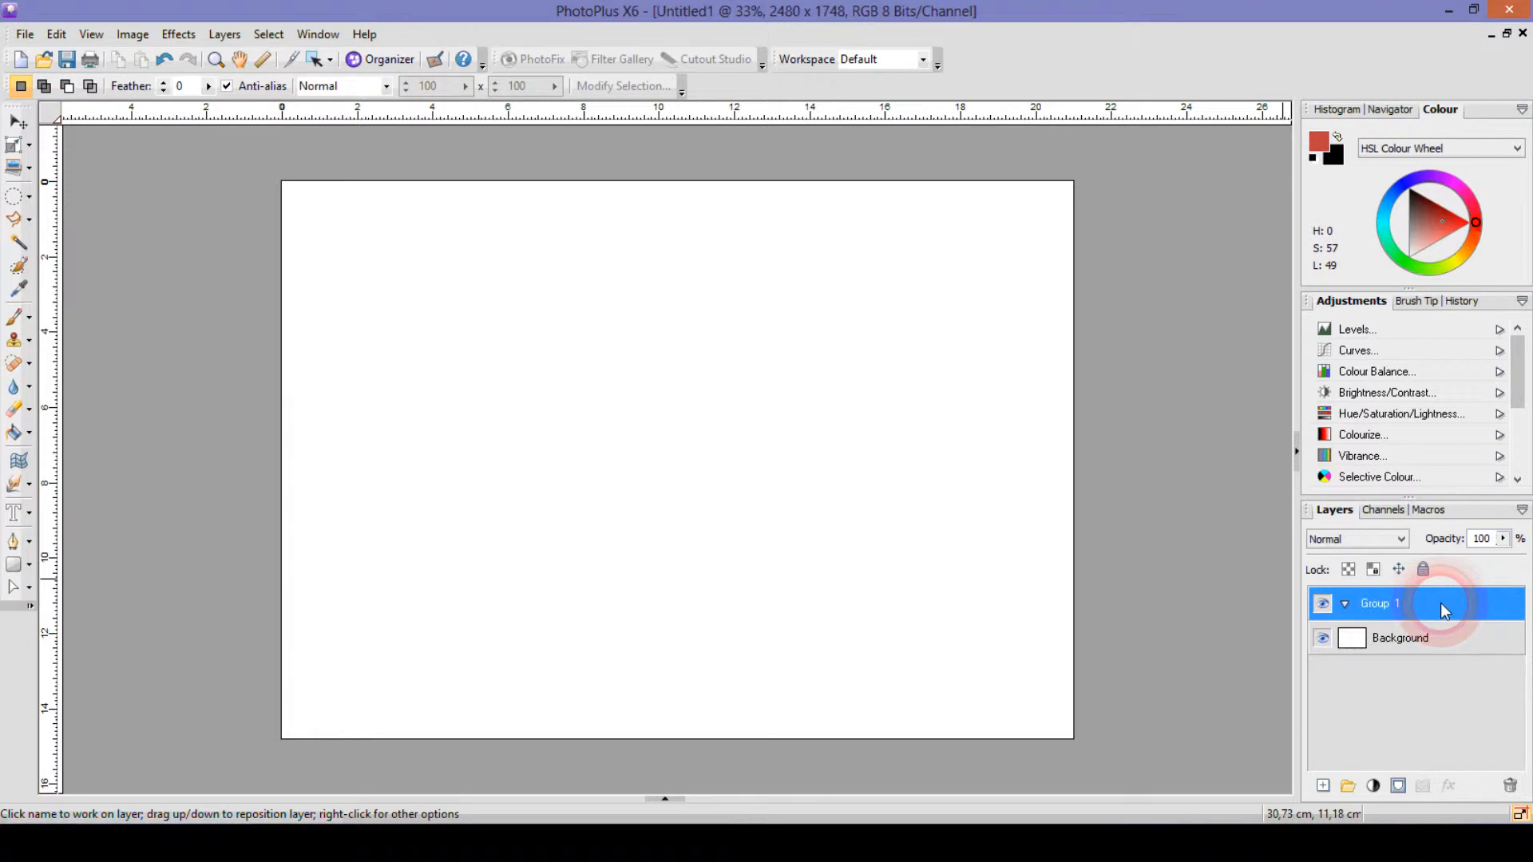
Step: Add a new layer inside Group 1 with the default layer properties
left_click(1322, 786)
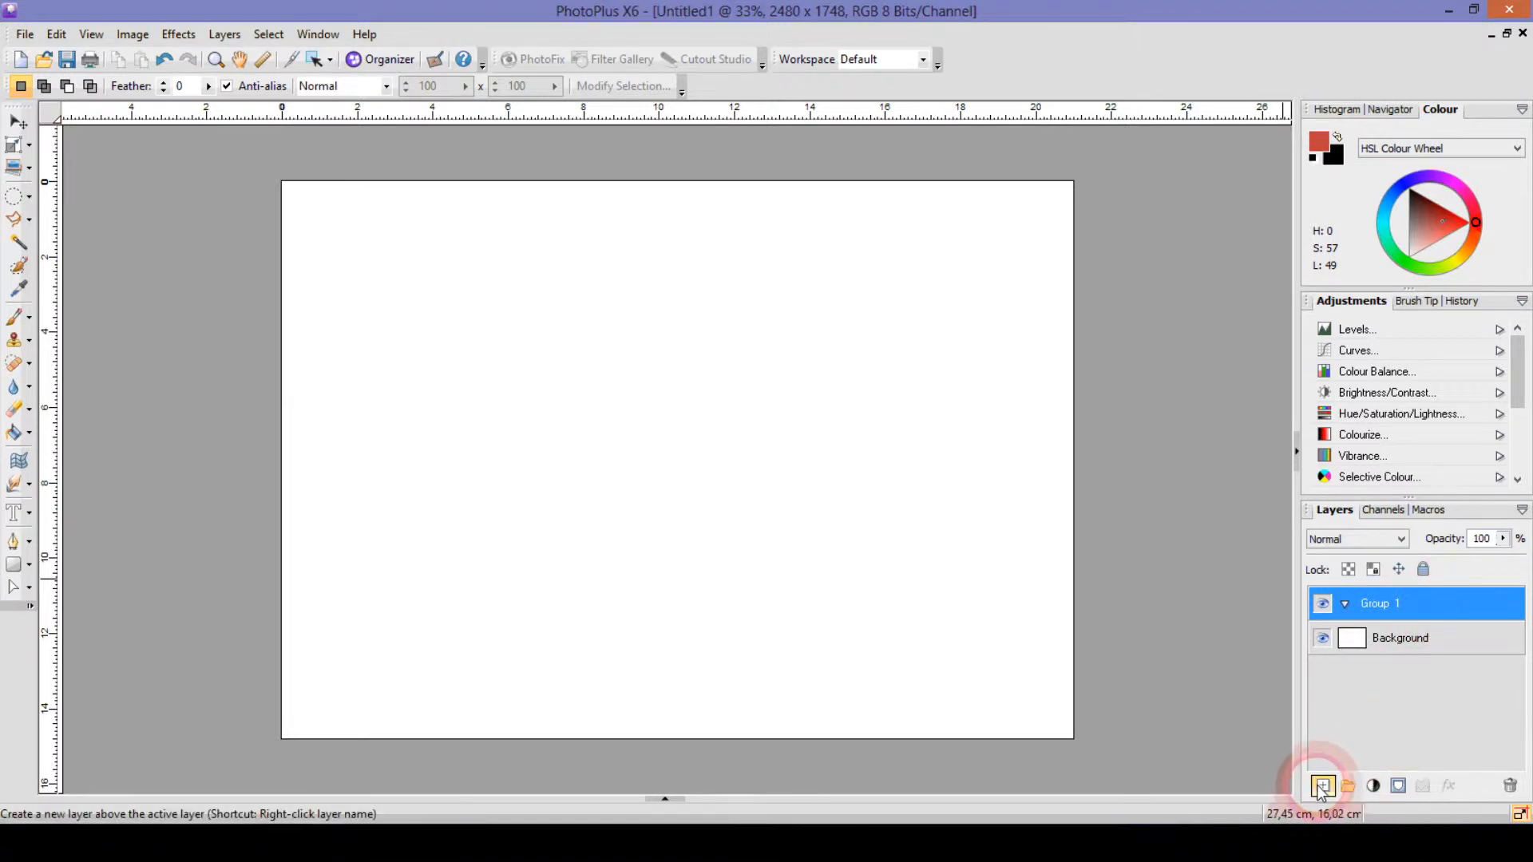
left_click(1322, 786)
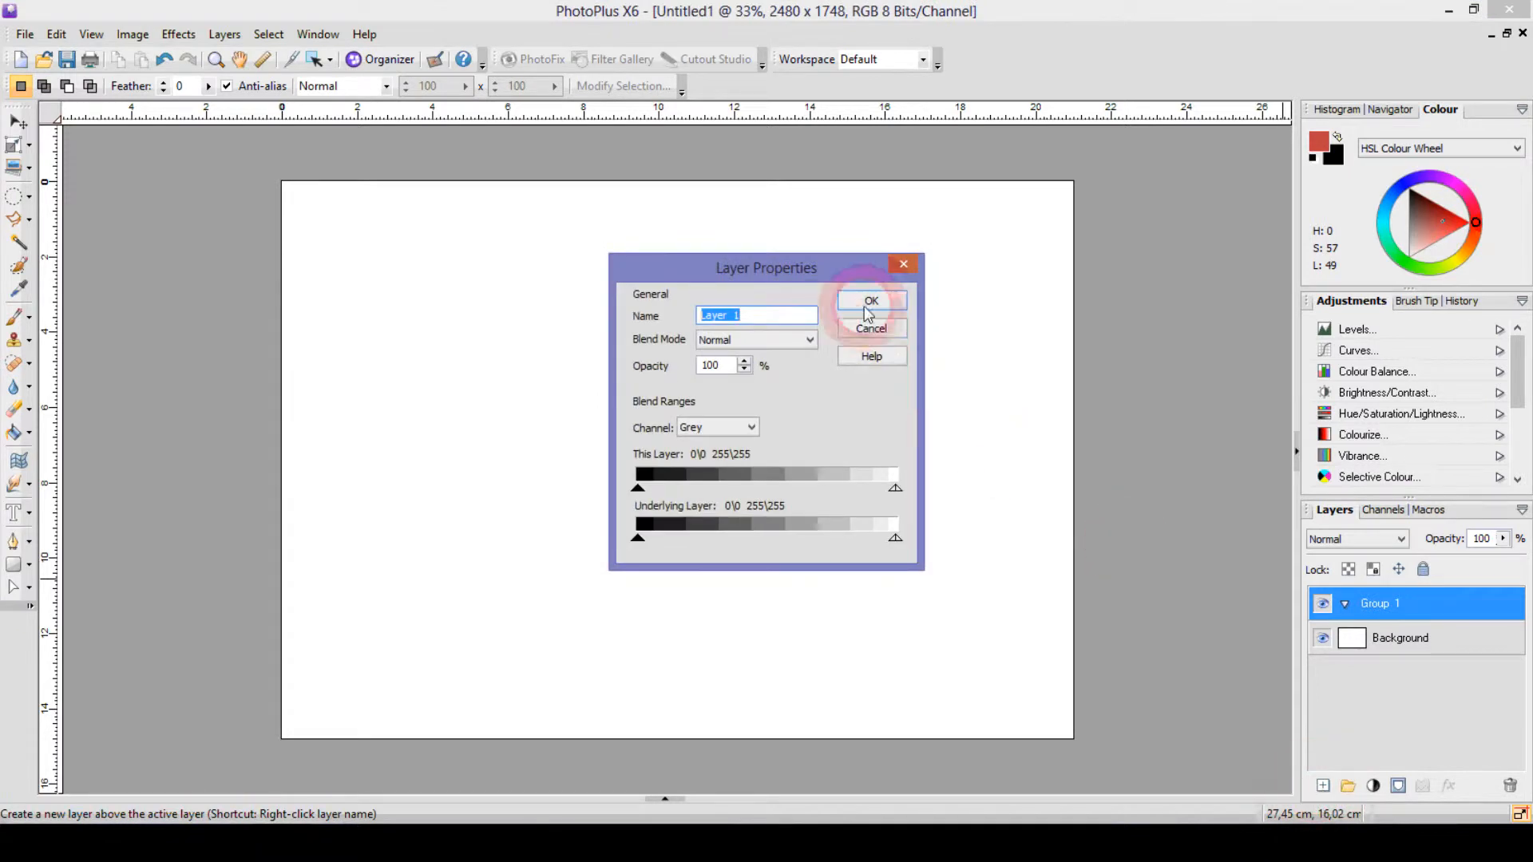
left_click(869, 302)
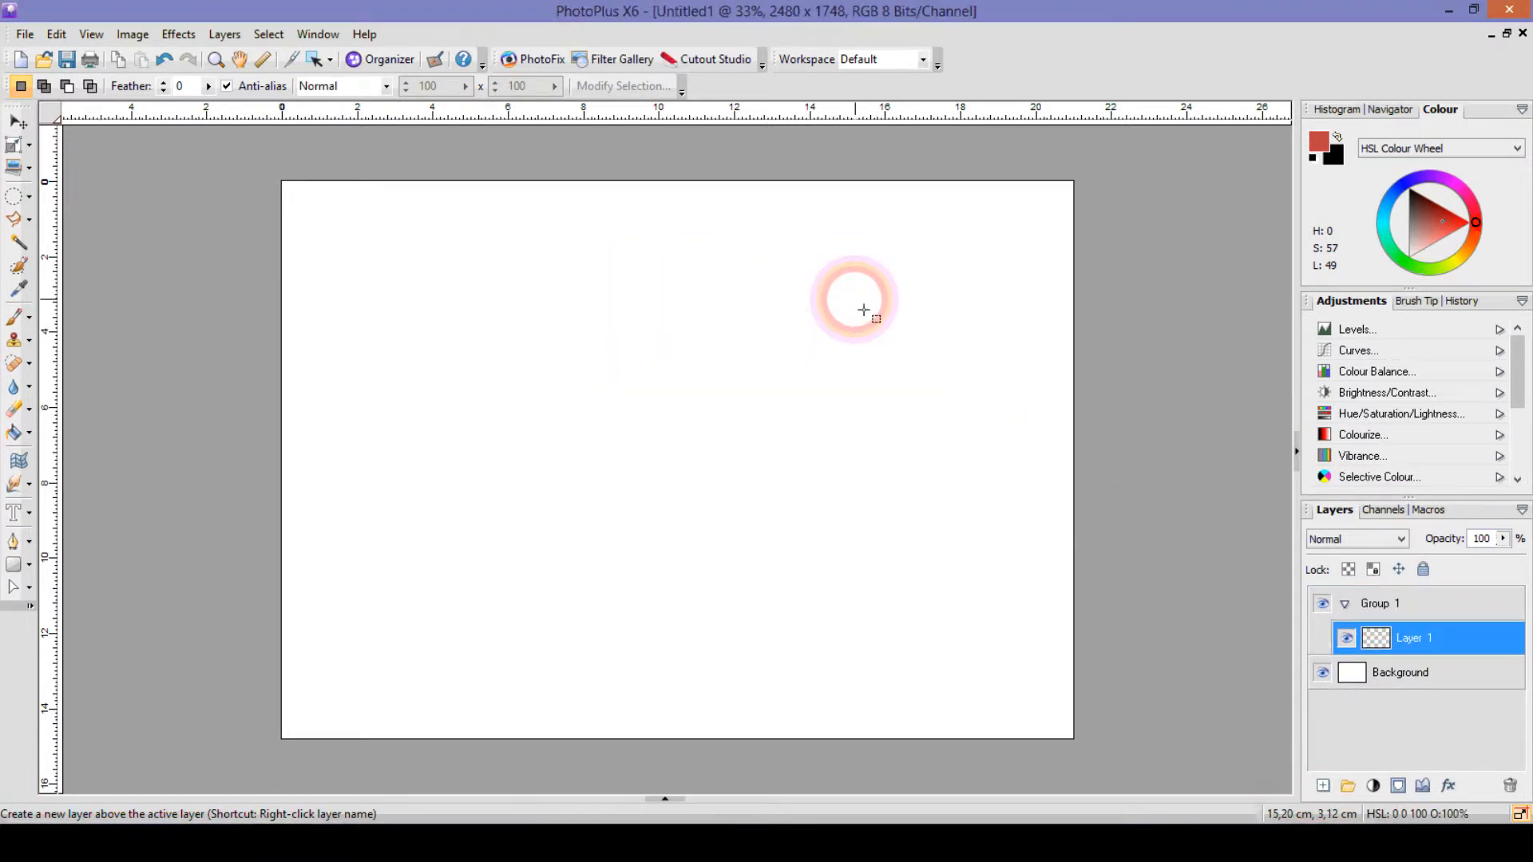
Step: Mask Group 1 with an elliptical selection of about 8.24 x 7.68 cm drawn near the canvas centre, and deselect
left_click(1428, 606)
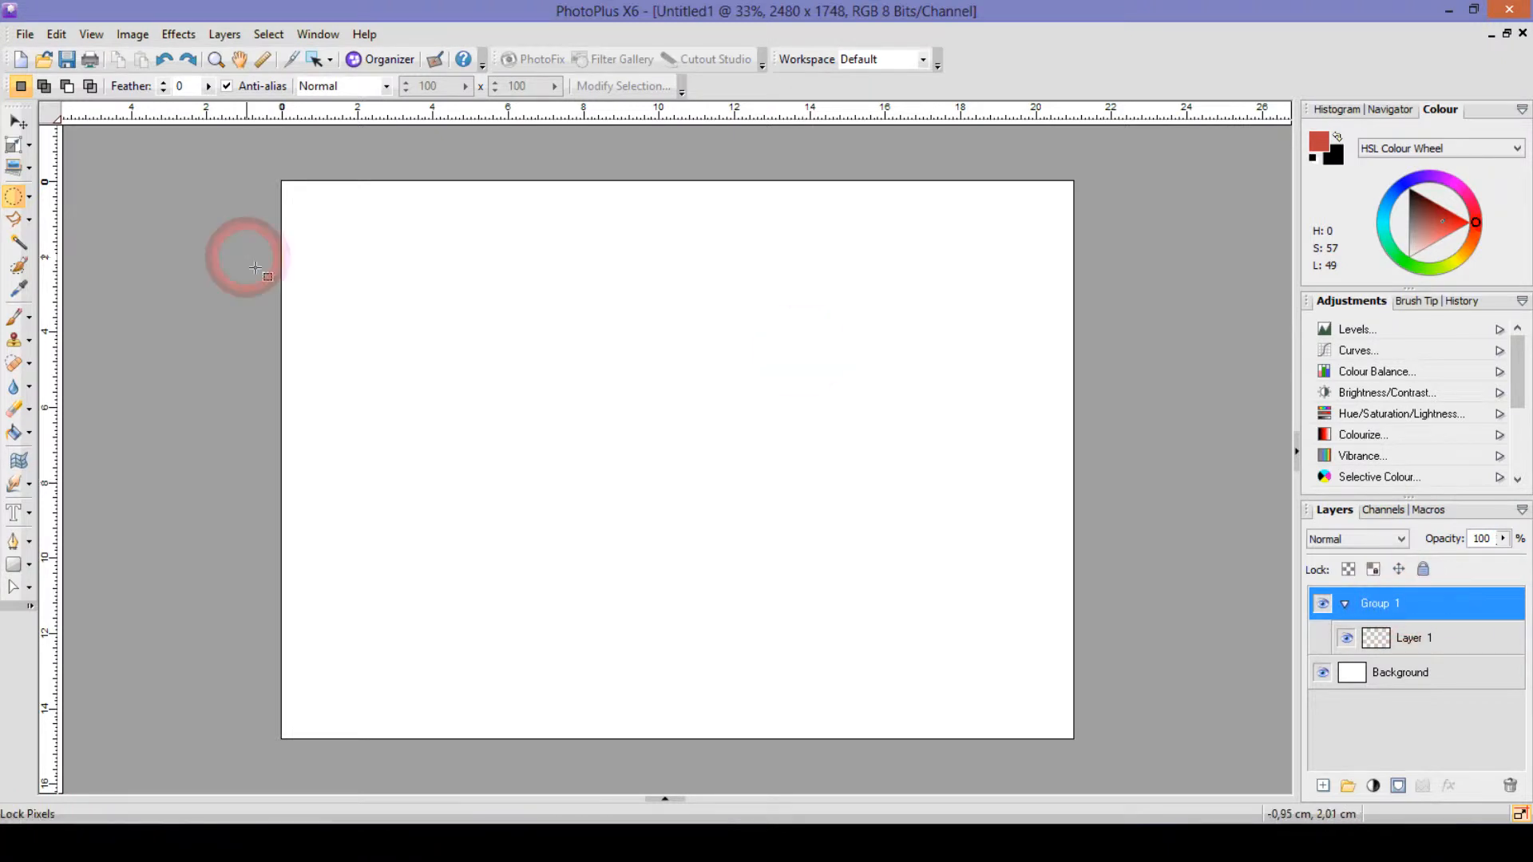
left_click_drag(436, 287, 756, 587)
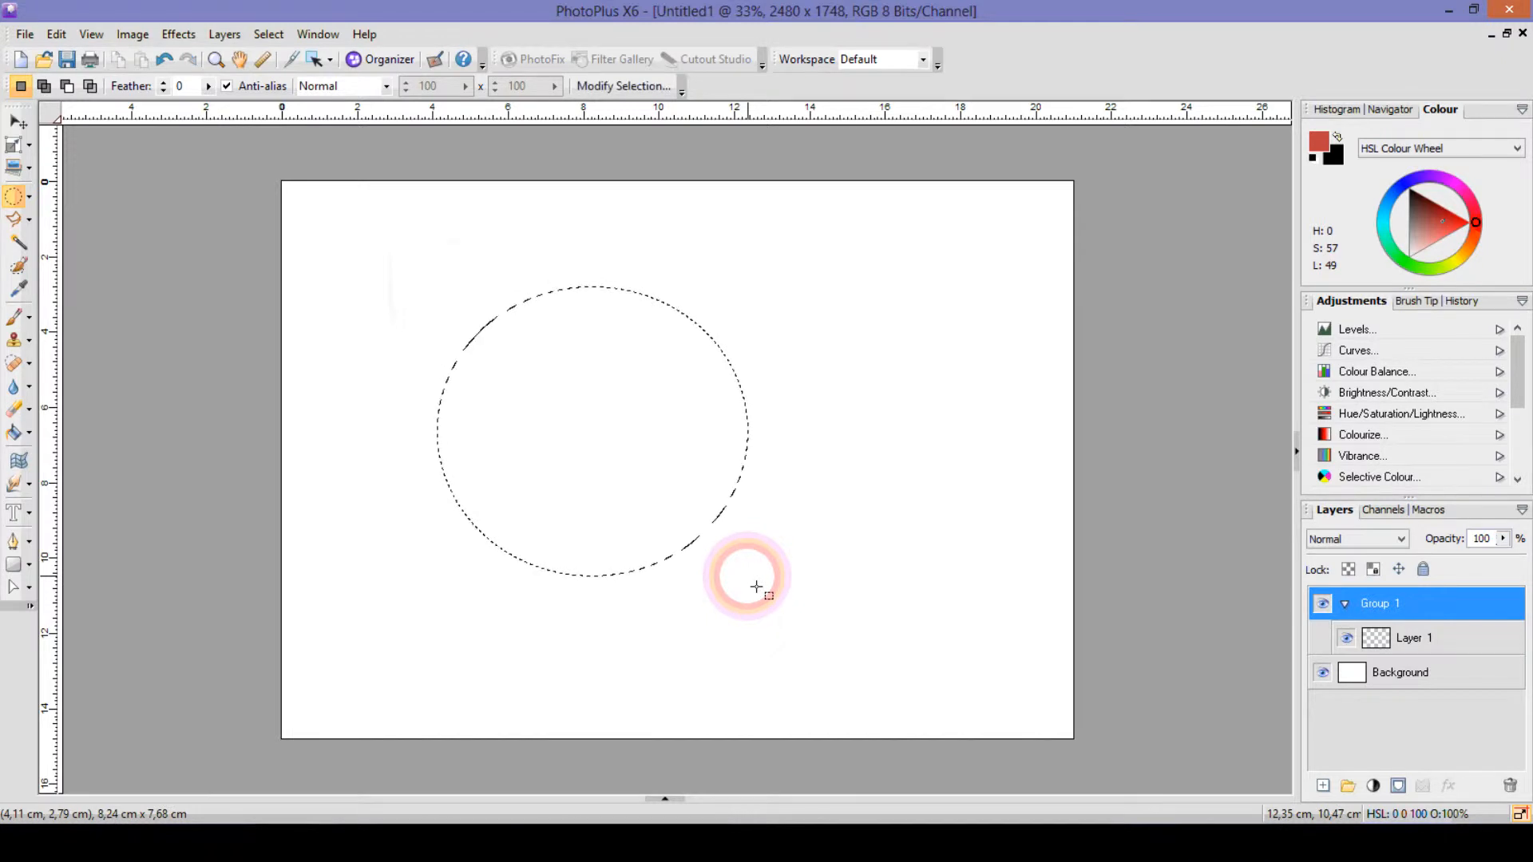
left_click(495, 221)
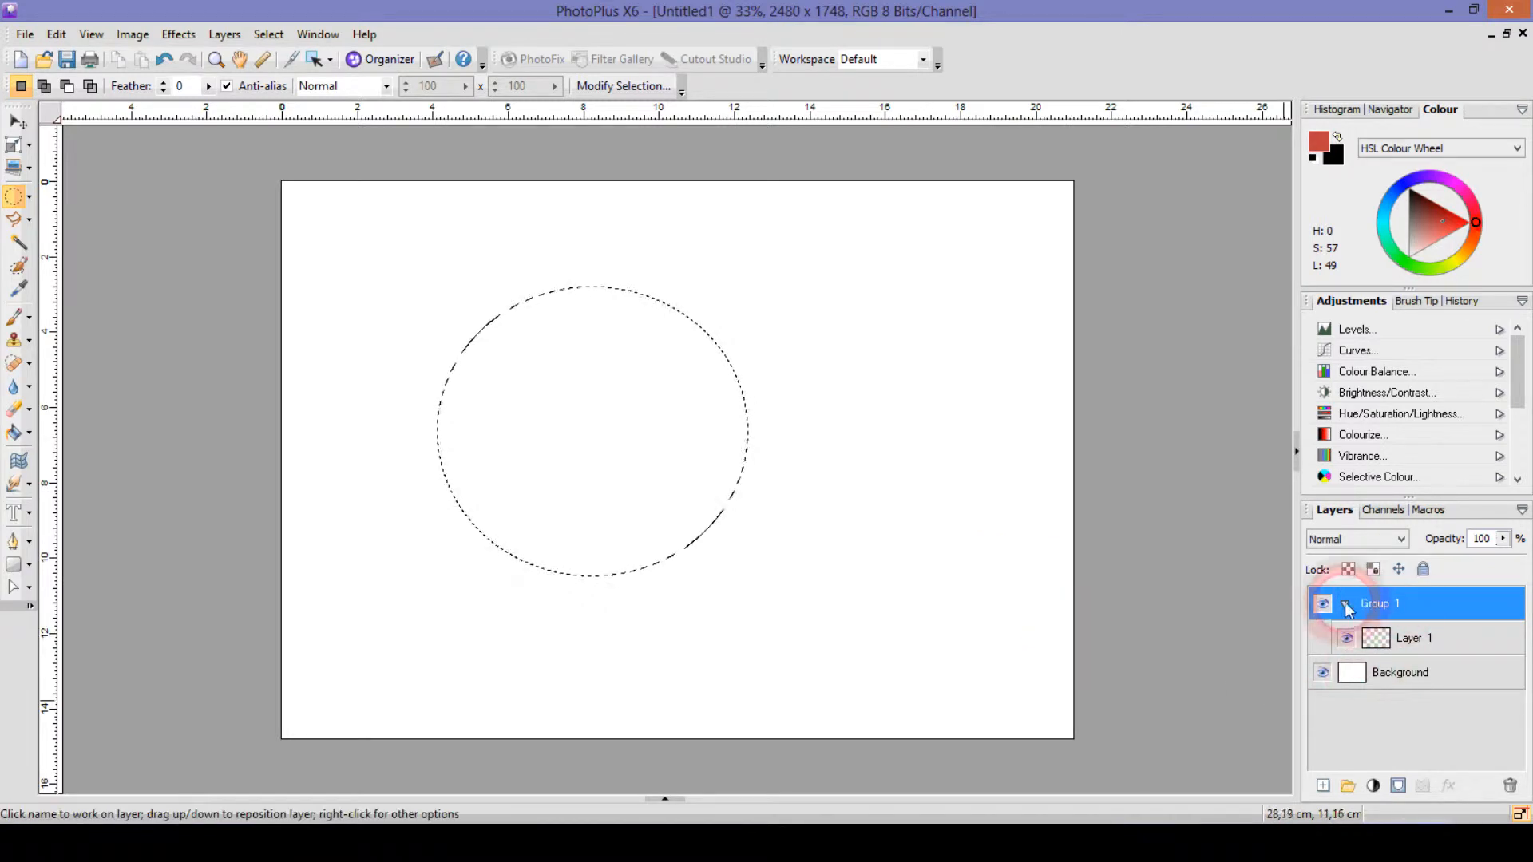
left_click(1400, 793)
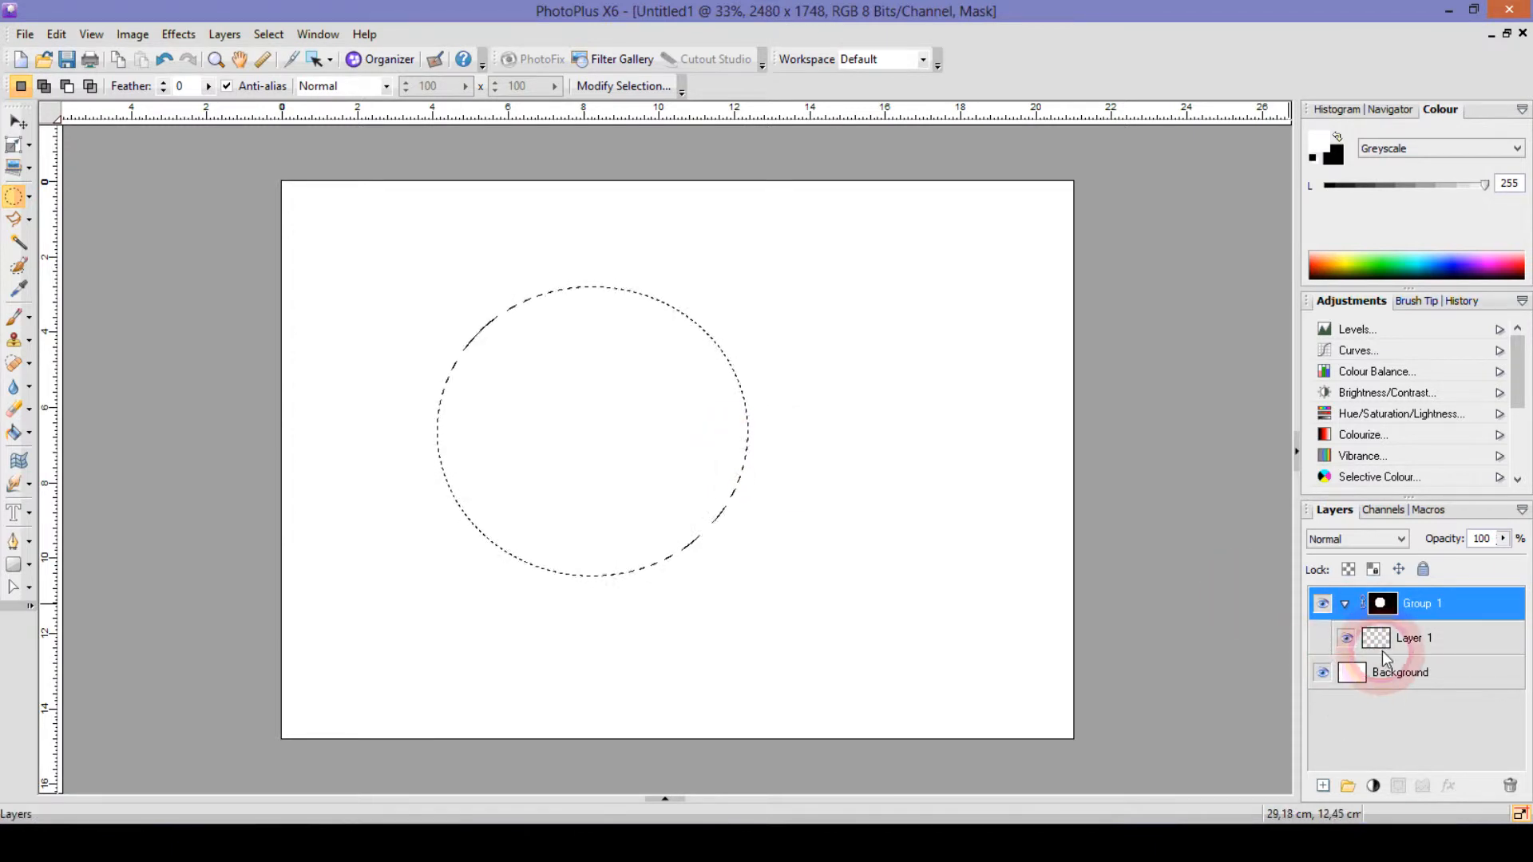
left_click(902, 599)
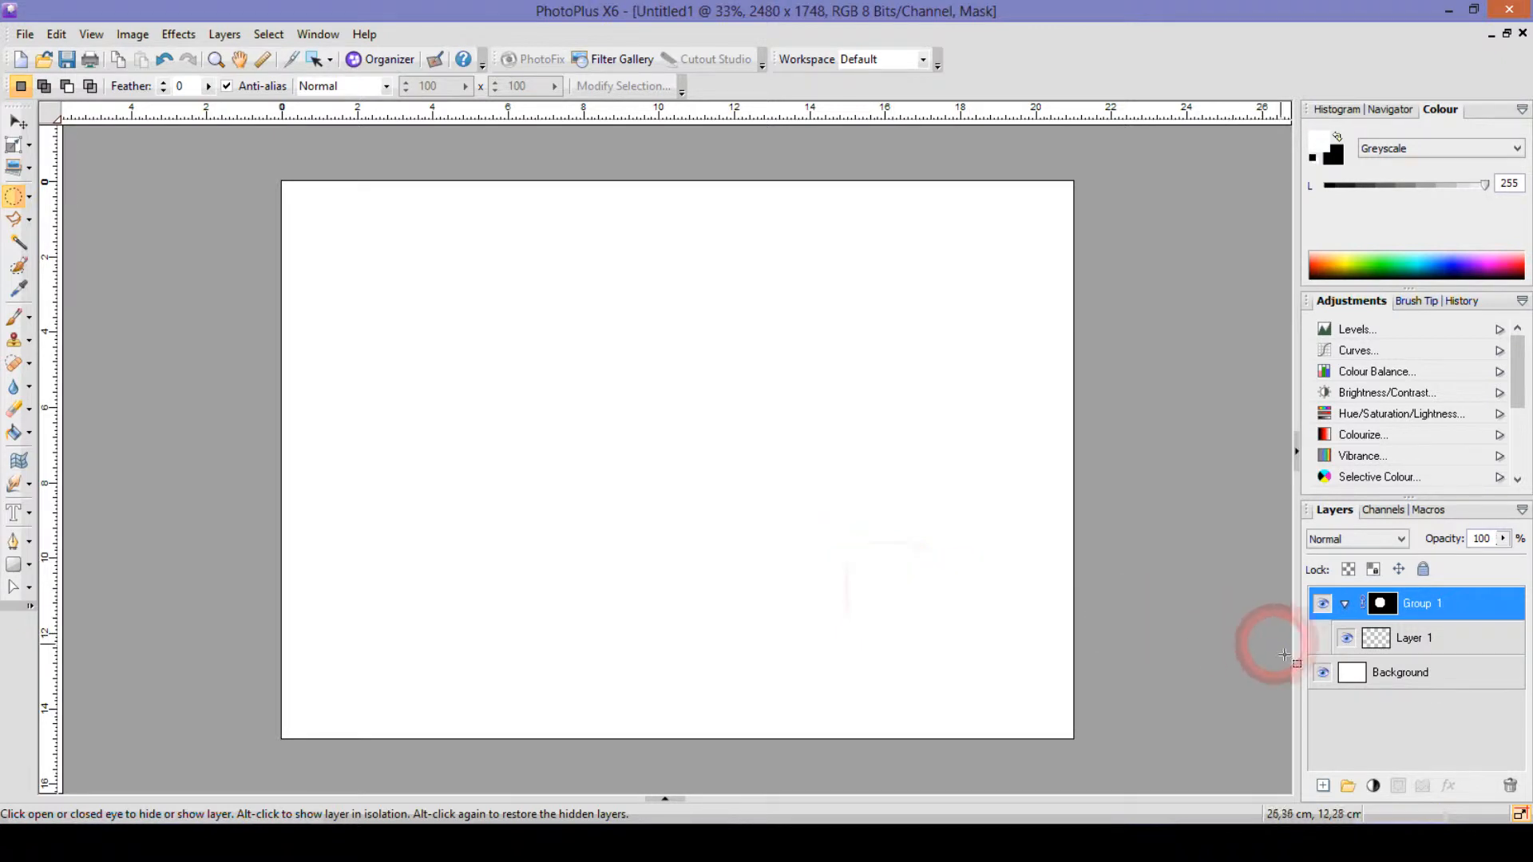
Step: Paint overlapping red brush strokes on Layer 1 across the group's circular mask area and past its edges
left_click(1376, 640)
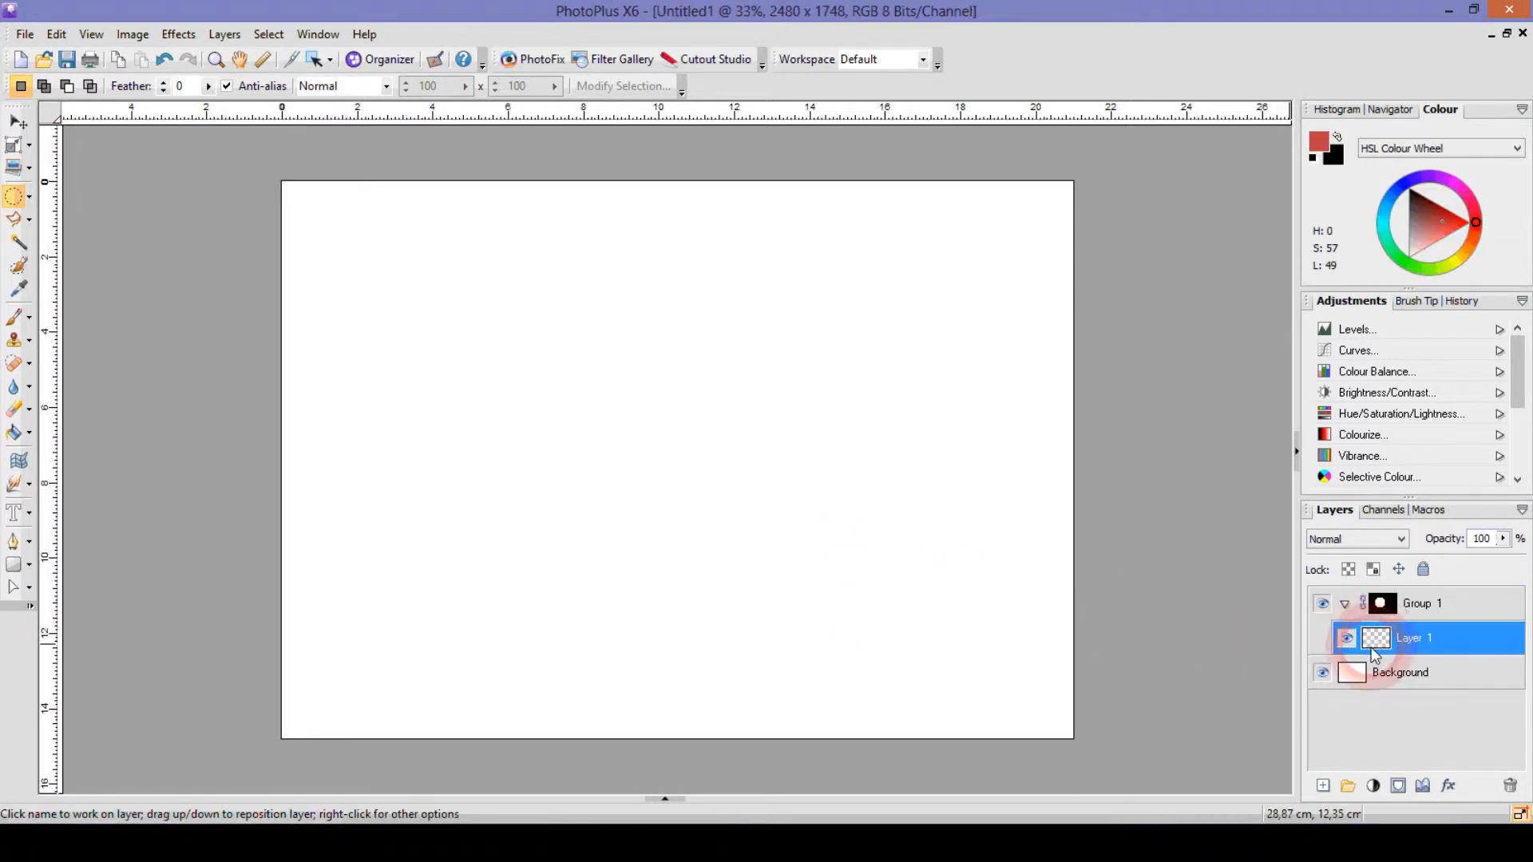
left_click(1401, 653)
left_click(69, 343)
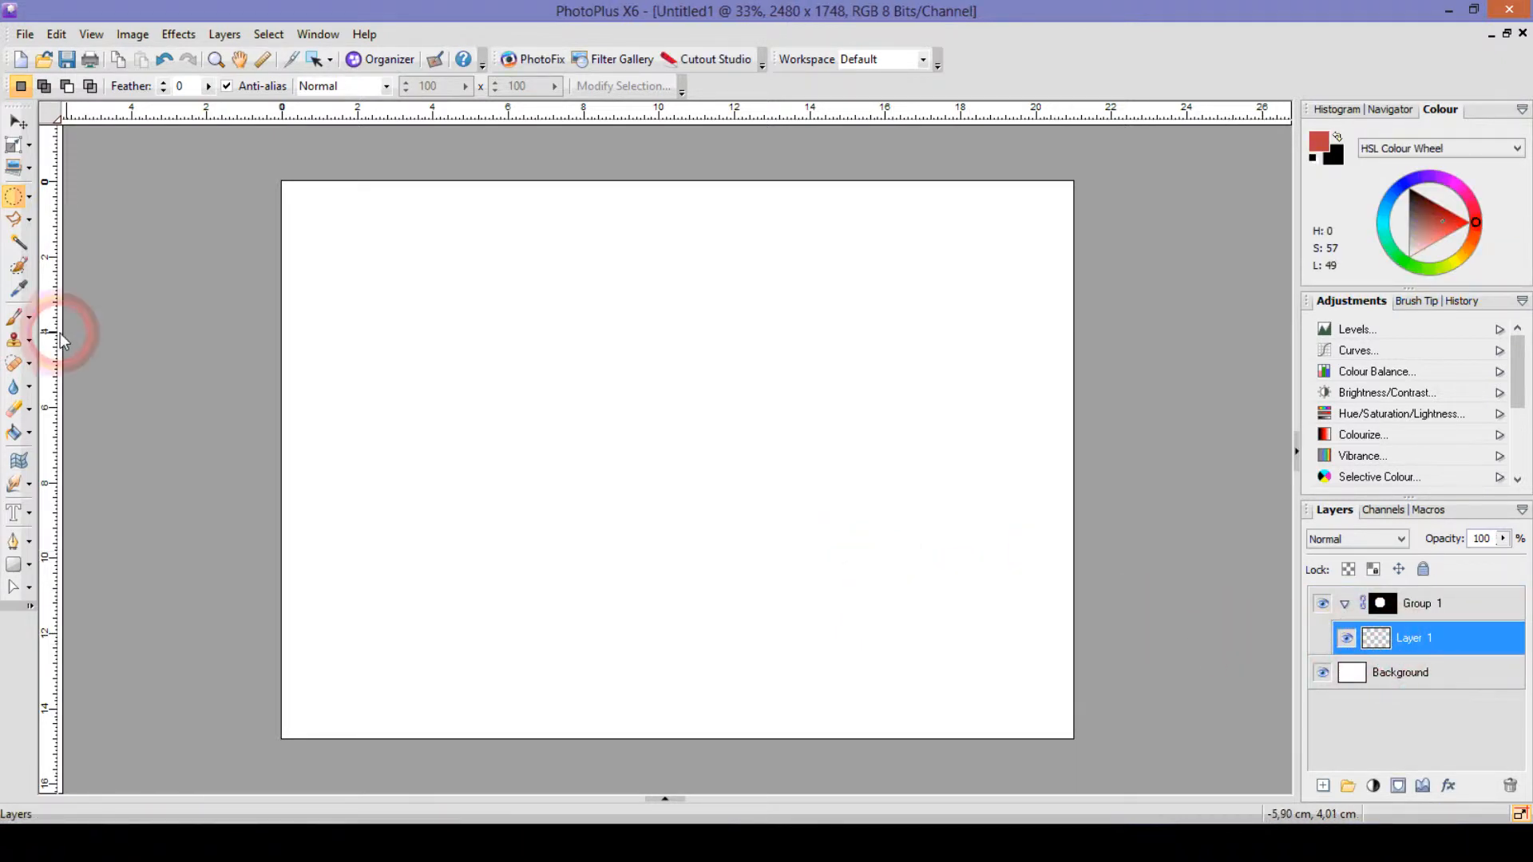
left_click(16, 319)
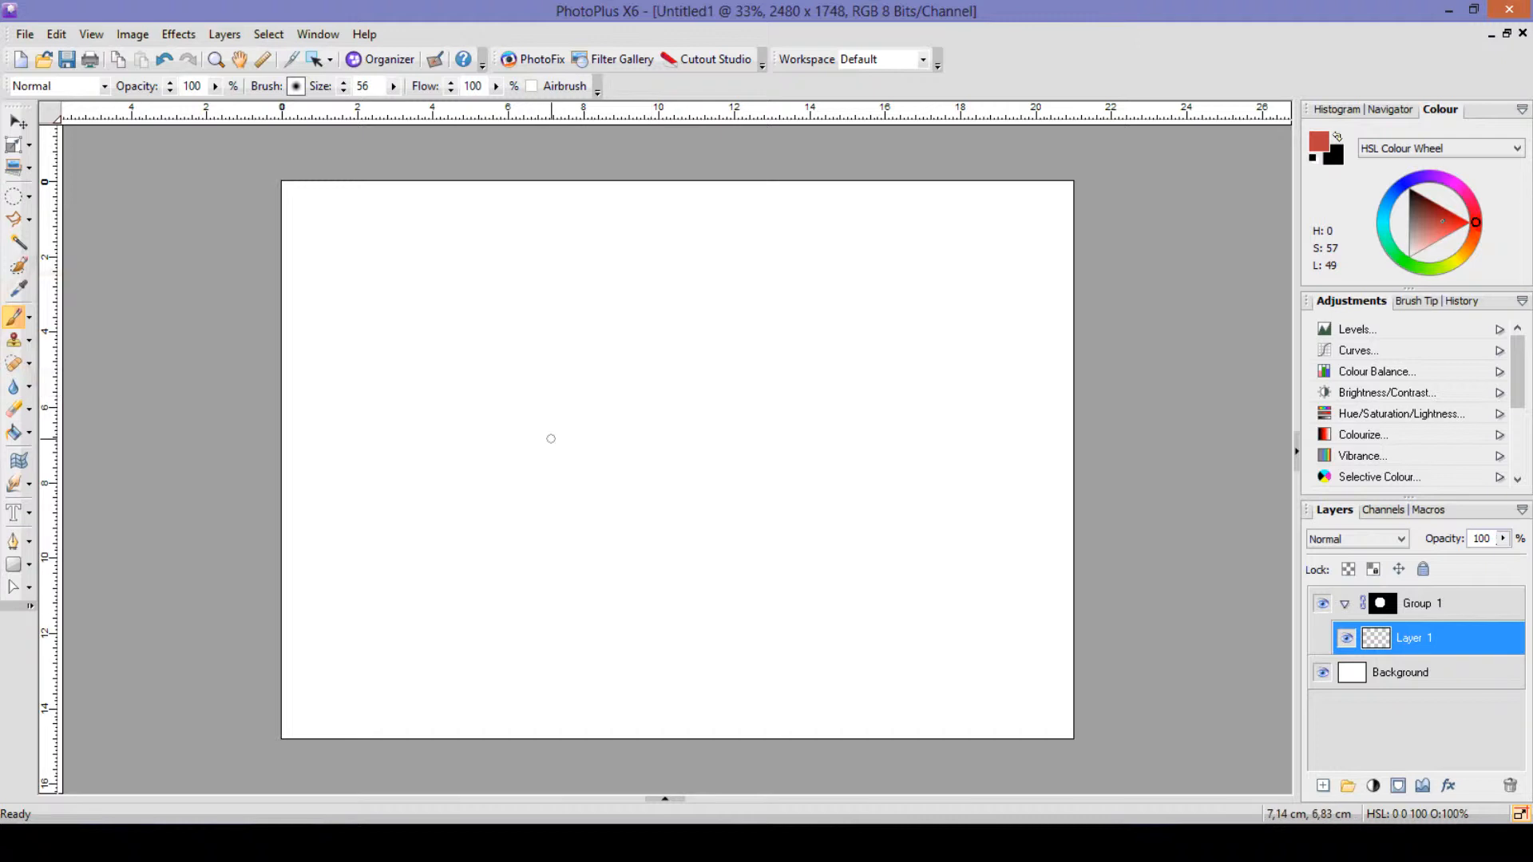
mouse_move(506, 416)
left_mouse_down()
mouse_move(630, 342)
mouse_move(706, 331)
left_mouse_up()
mouse_move(743, 396)
left_mouse_down()
mouse_move(627, 416)
mouse_move(707, 434)
mouse_move(672, 514)
mouse_move(686, 543)
mouse_move(613, 539)
mouse_move(622, 479)
mouse_move(561, 436)
mouse_move(442, 476)
left_mouse_up()
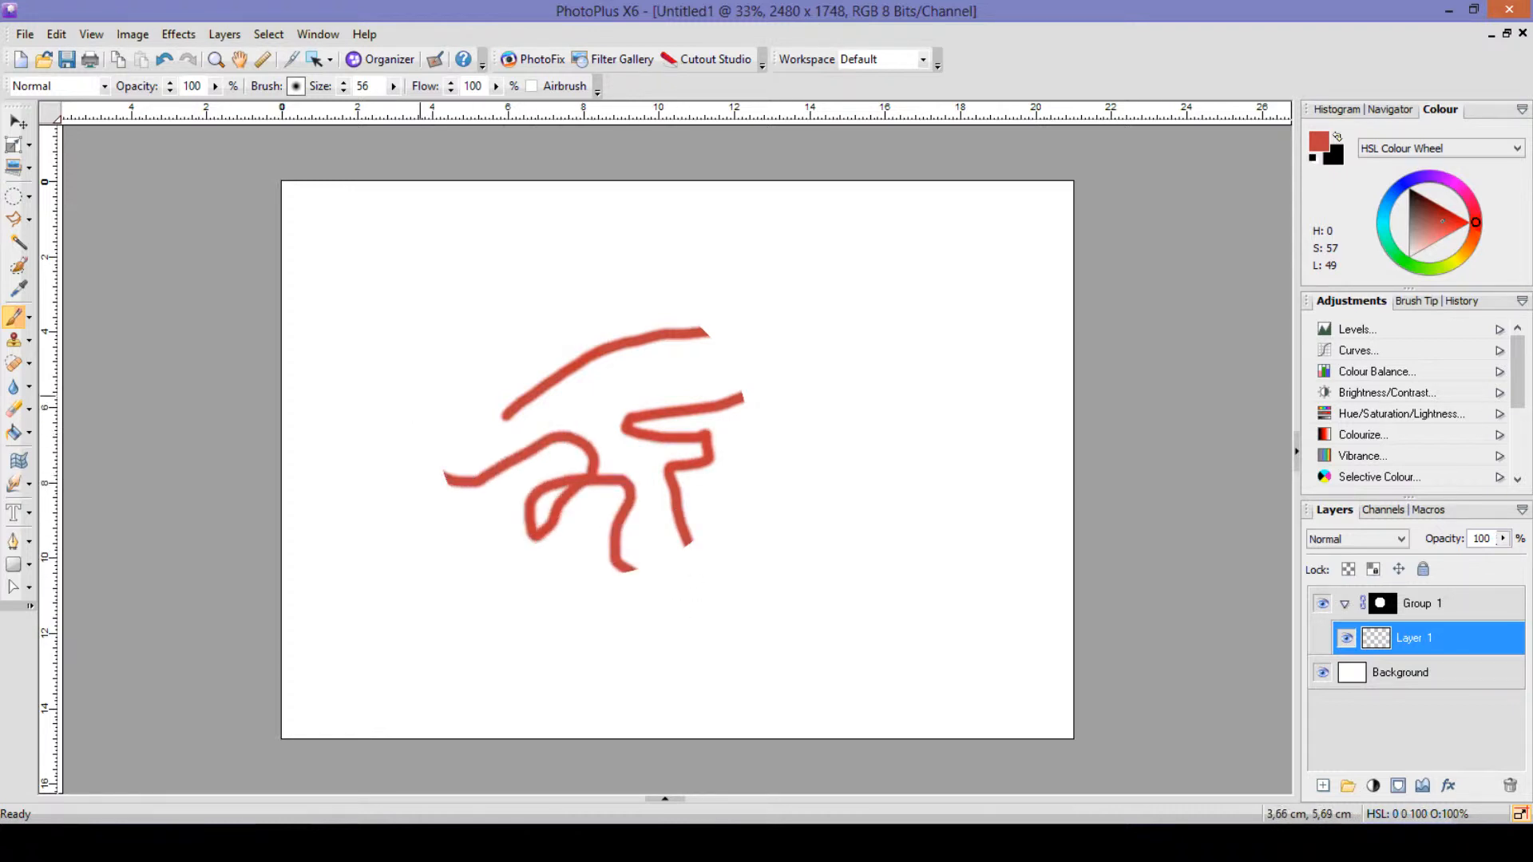
mouse_move(509, 406)
left_mouse_down()
mouse_move(590, 424)
mouse_move(610, 388)
mouse_move(512, 348)
mouse_move(533, 297)
left_mouse_up()
mouse_move(635, 292)
left_mouse_down()
mouse_move(626, 320)
mouse_move(733, 361)
left_mouse_up()
mouse_move(746, 441)
left_mouse_down()
mouse_move(604, 476)
mouse_move(587, 432)
mouse_move(471, 515)
mouse_move(647, 367)
mouse_move(528, 541)
left_mouse_up()
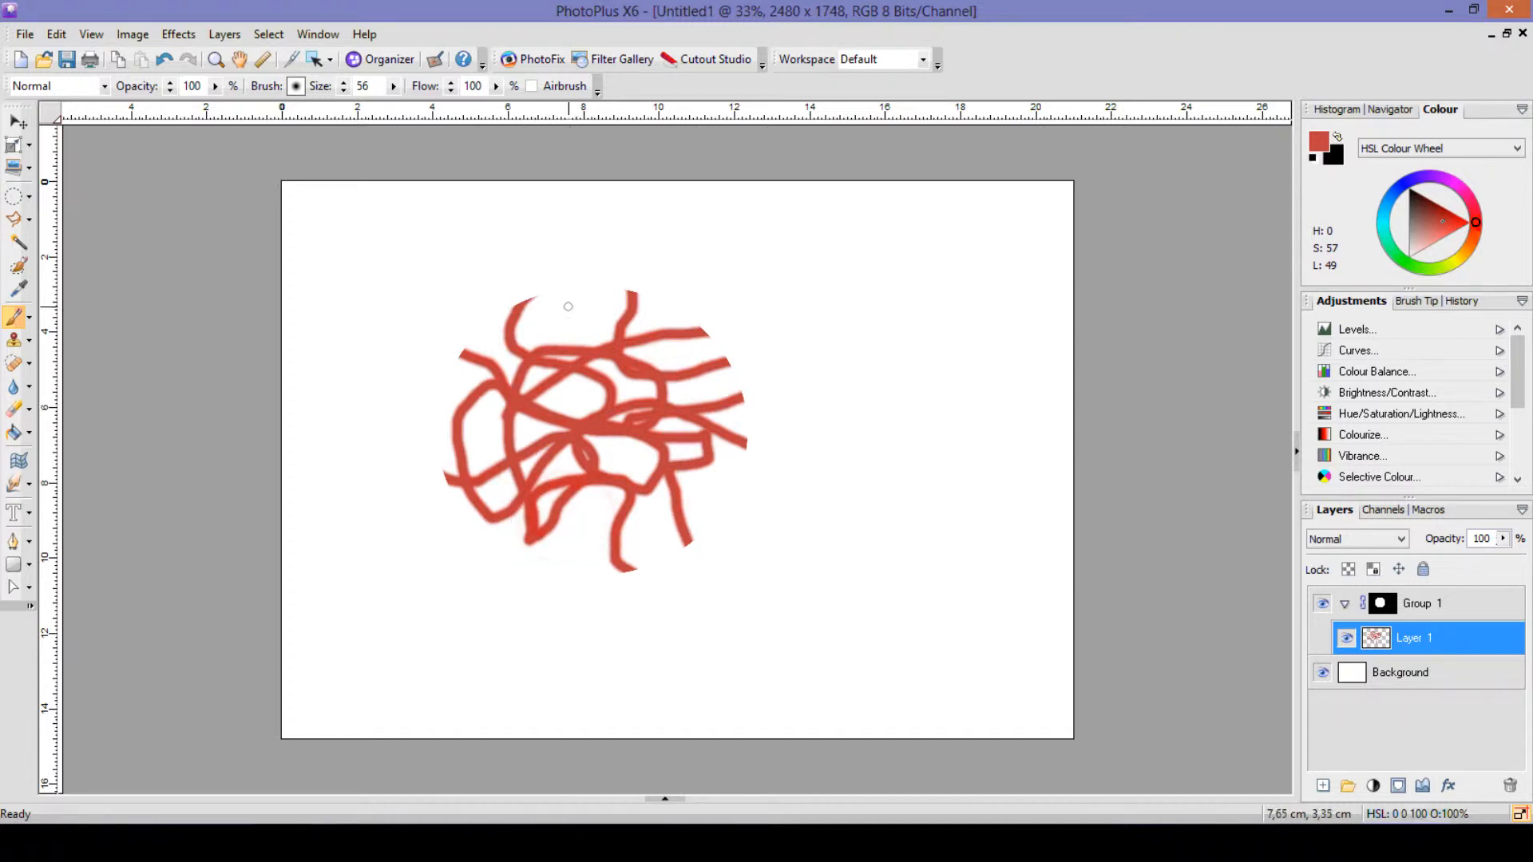
Step: Move the painted strokes on Layer 1 slightly down and to the left within the group's circular mask
left_click(18, 121)
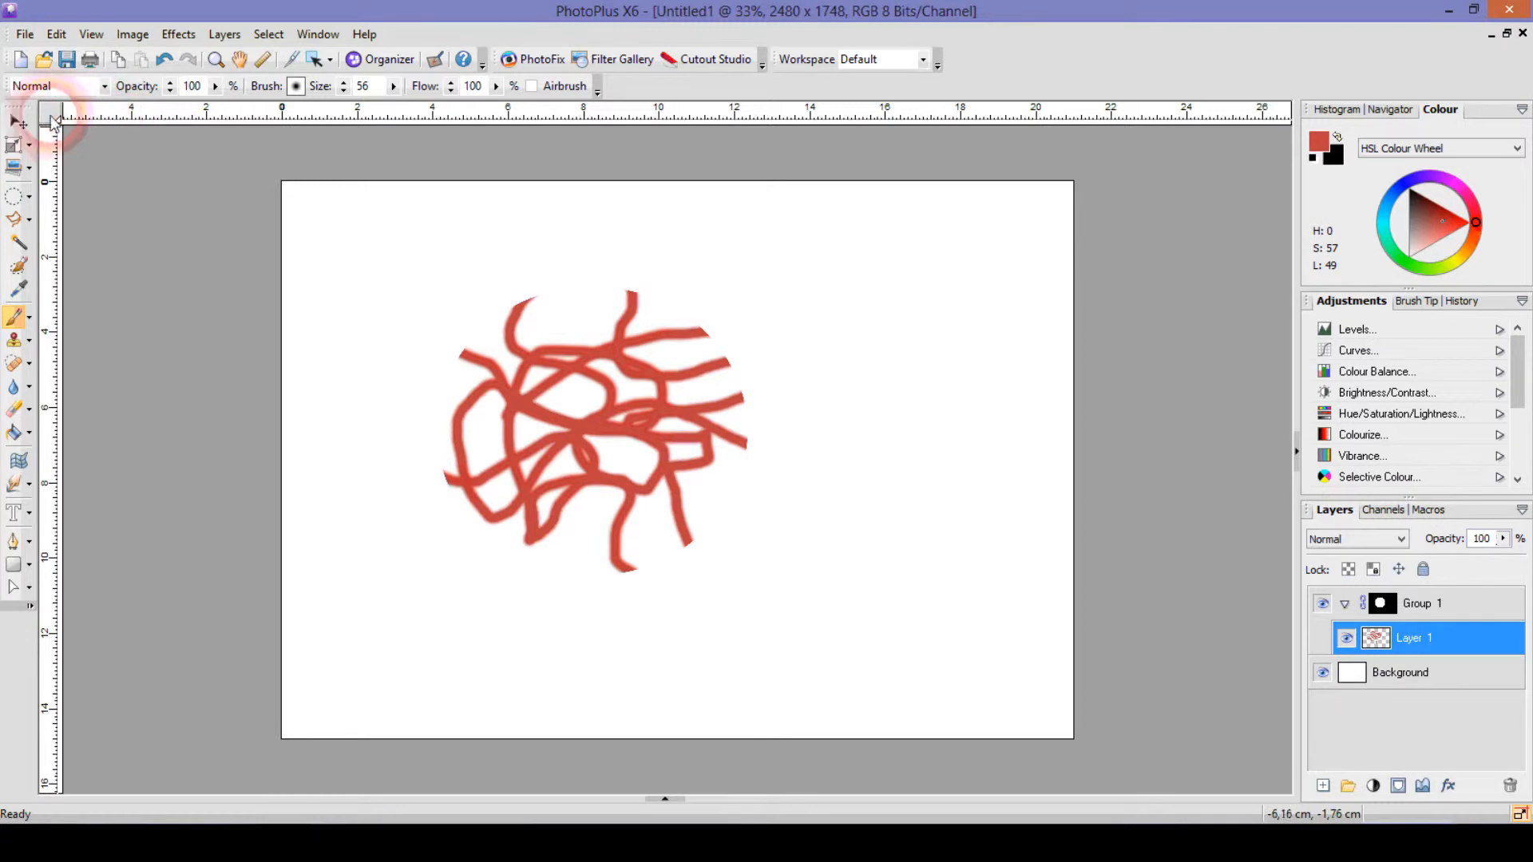
mouse_move(601, 434)
left_mouse_down()
mouse_move(582, 418)
mouse_move(602, 438)
mouse_move(558, 452)
mouse_move(567, 405)
mouse_move(622, 351)
mouse_move(498, 352)
mouse_move(559, 458)
left_mouse_up()
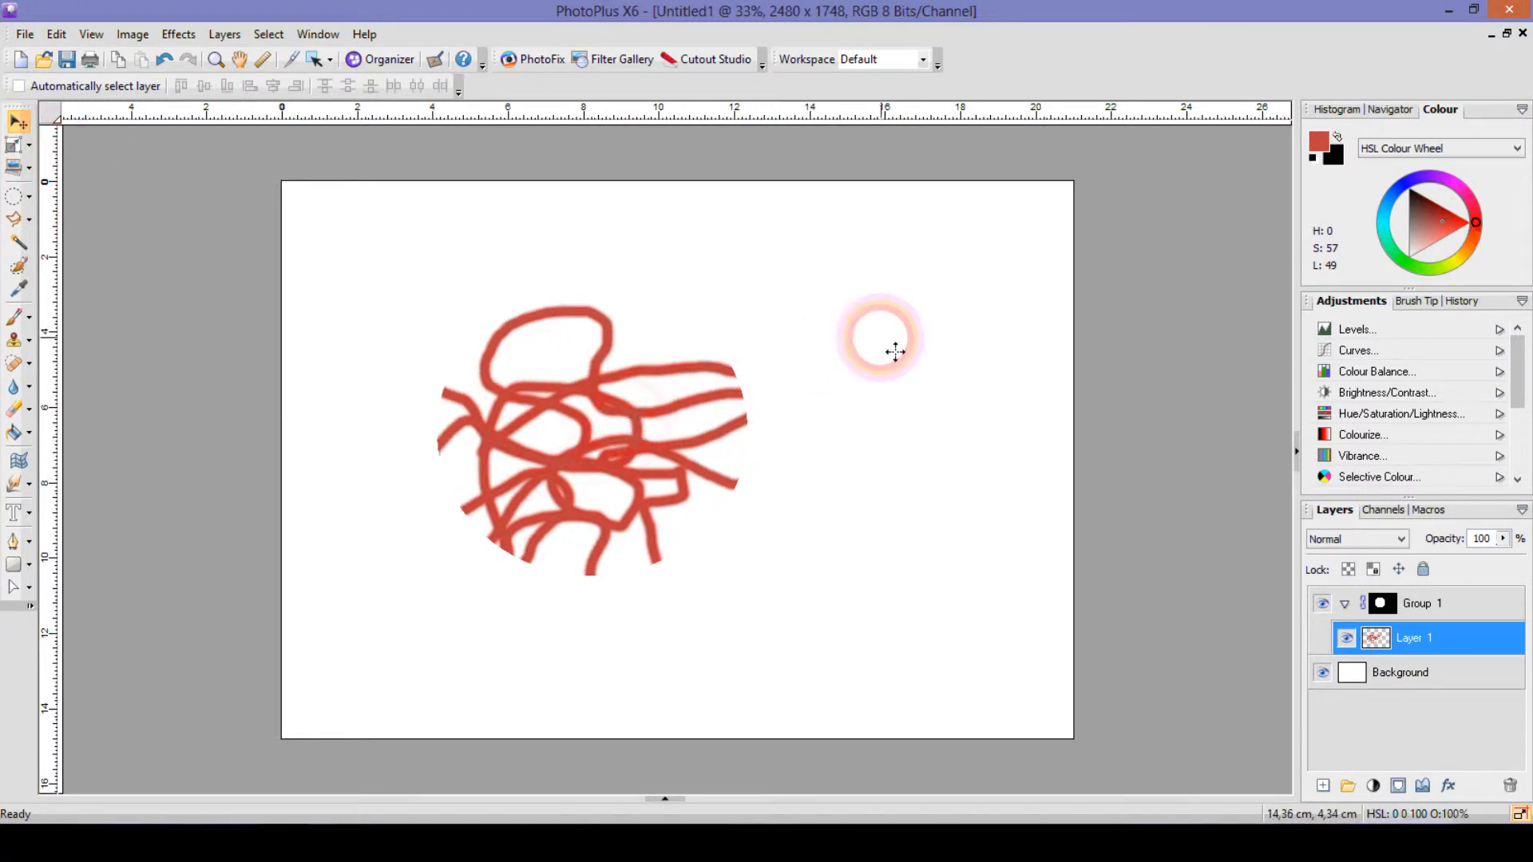
left_click_drag(844, 445, 847, 441)
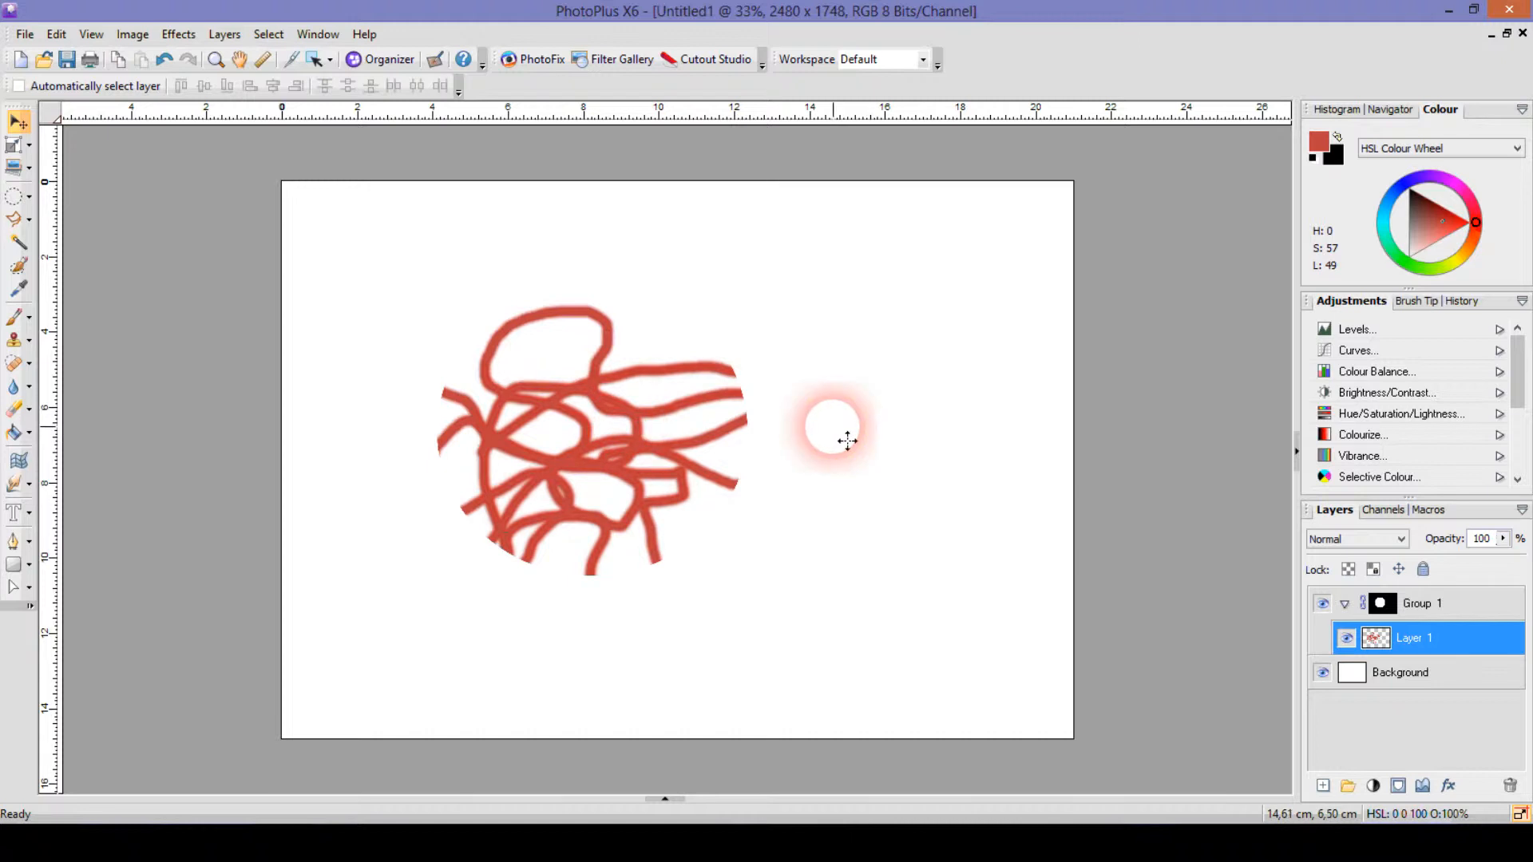
left_click_drag(846, 440, 960, 359)
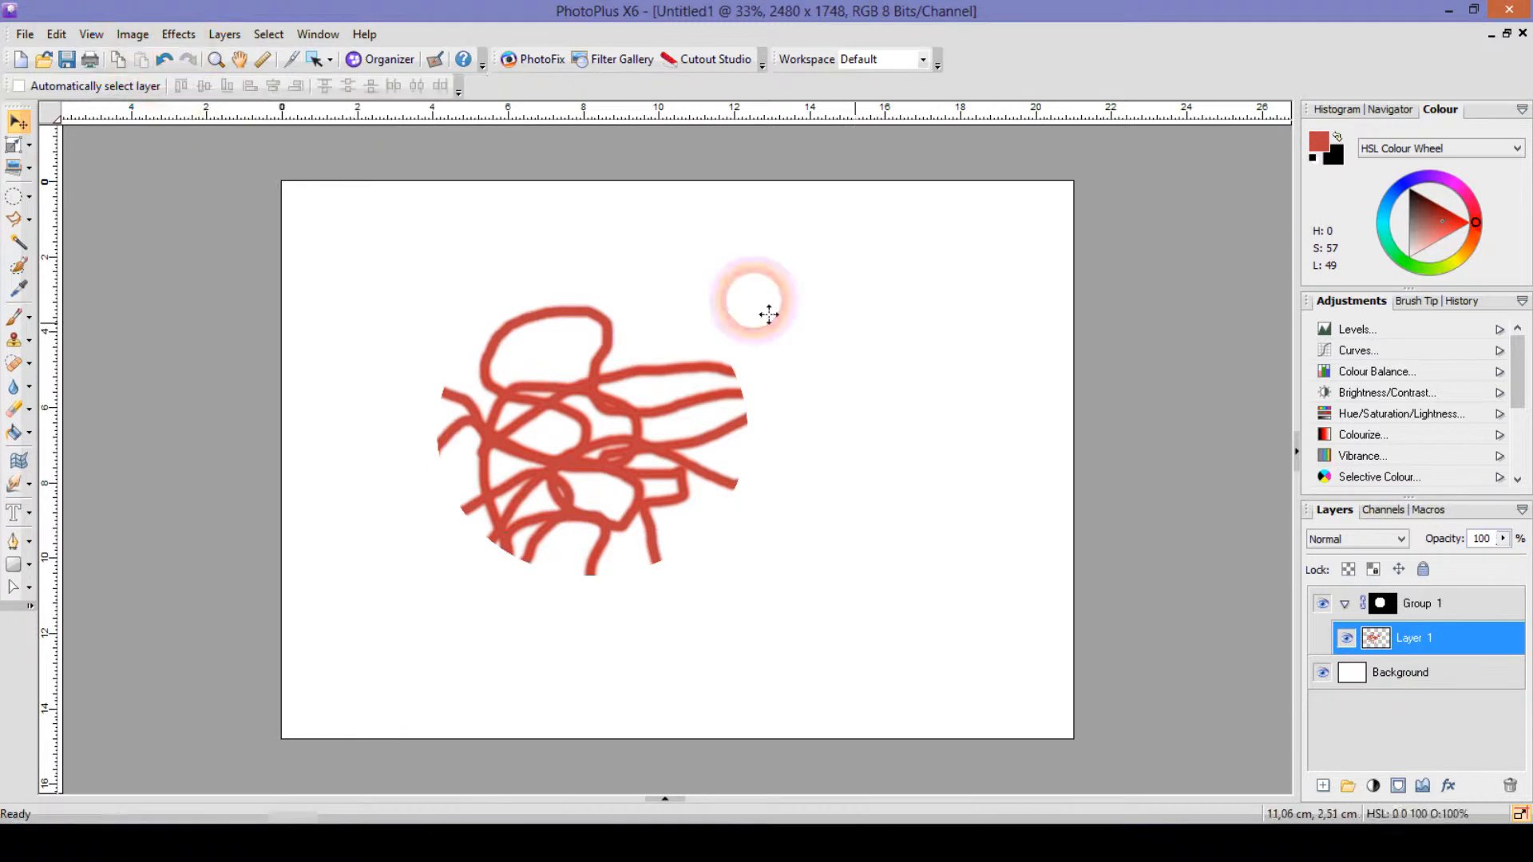
Step: Delete Group 1 together with its contents
left_click(1437, 603)
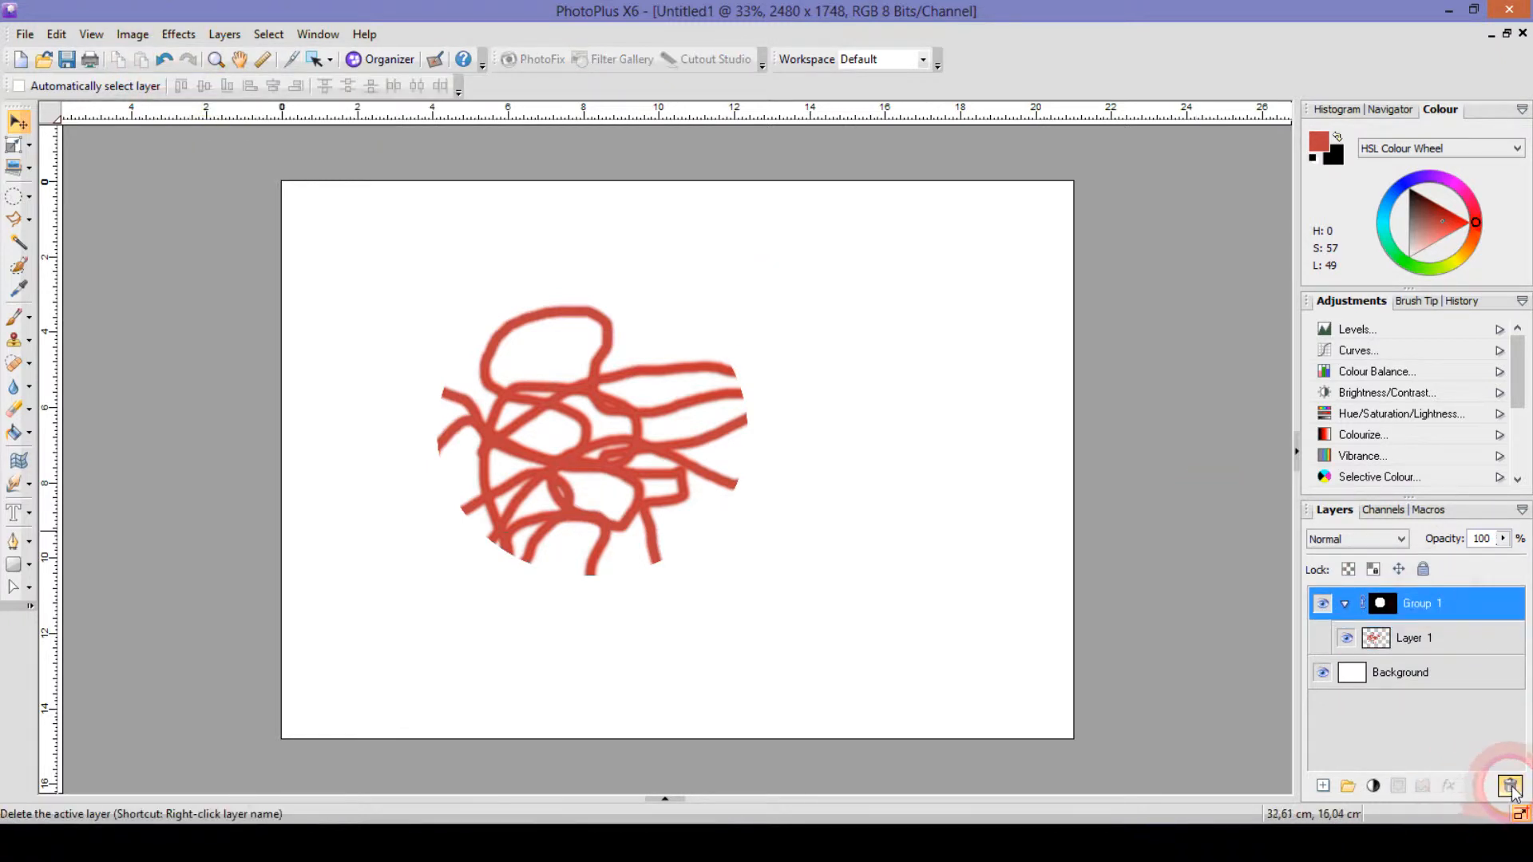
left_click(1510, 786)
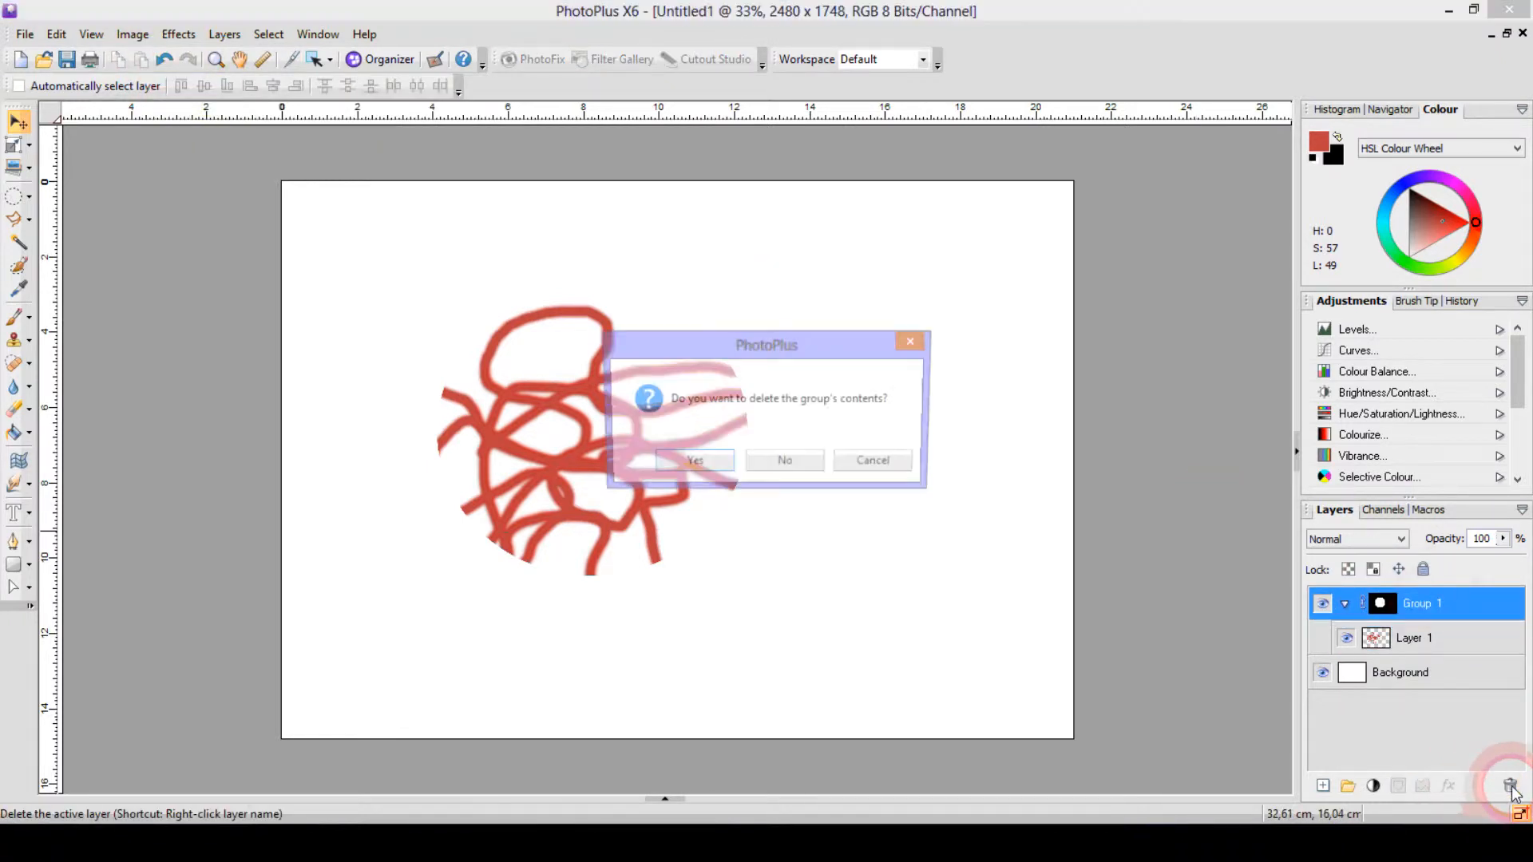
left_click(696, 463)
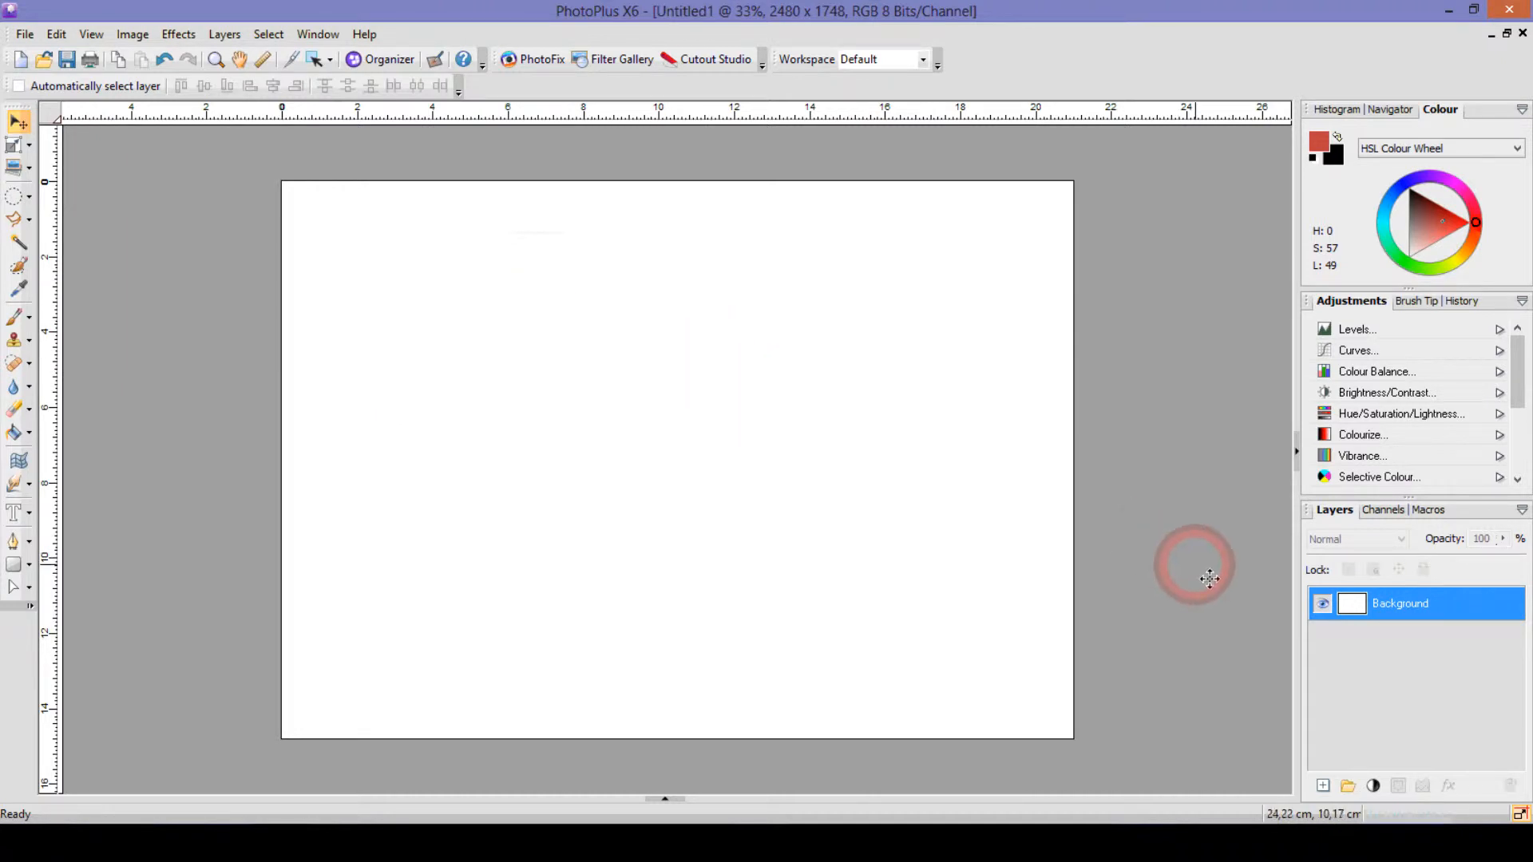
Step: Add a new layer and place guides just inside all four canvas edges, plus two close horizontal guides across the middle, the lower at 7.12 cm
left_click(1323, 786)
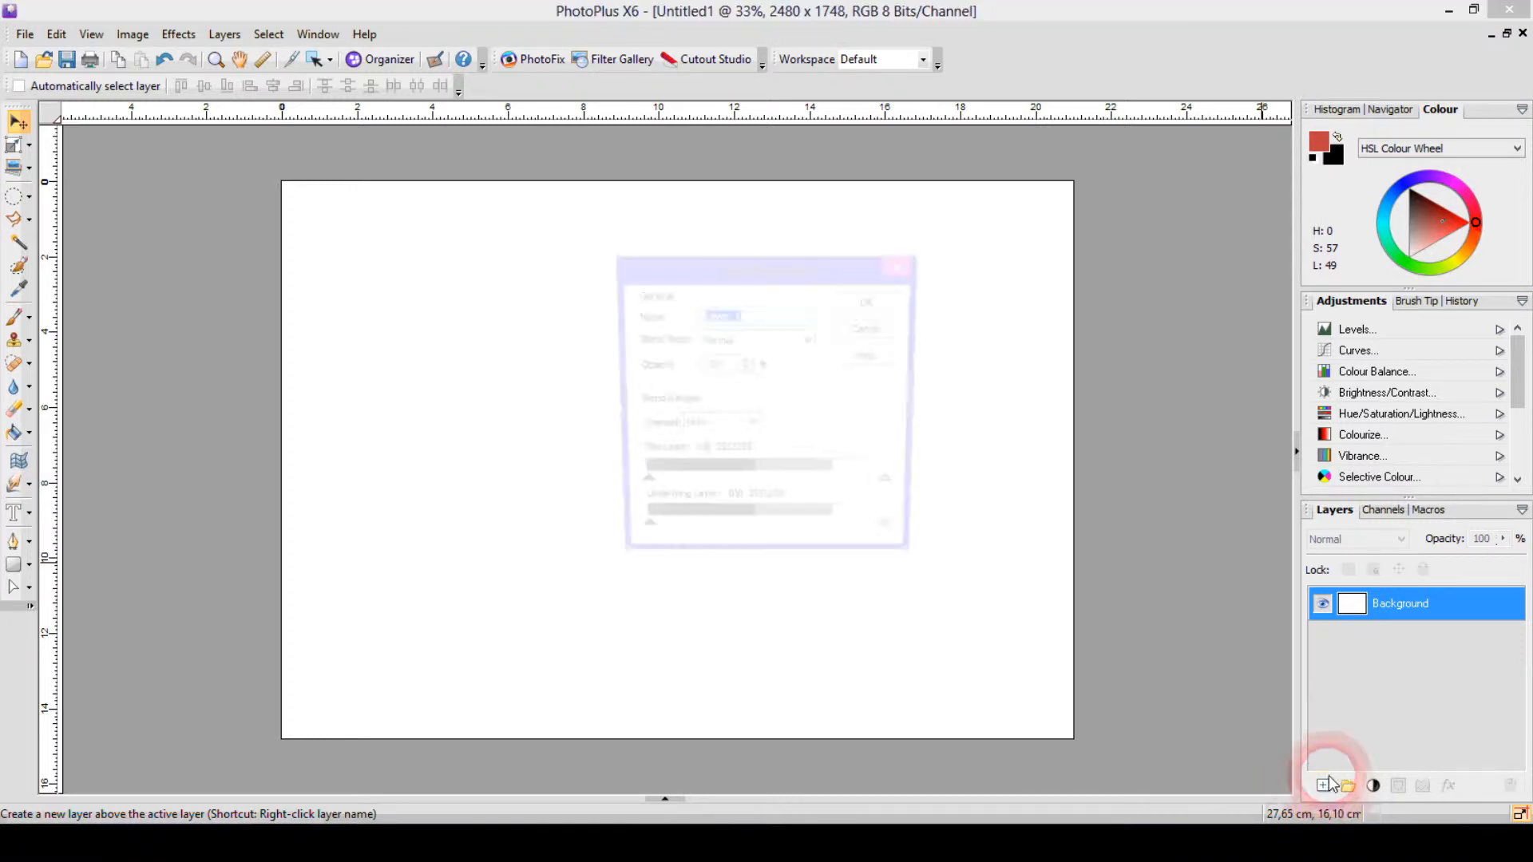
left_click(850, 304)
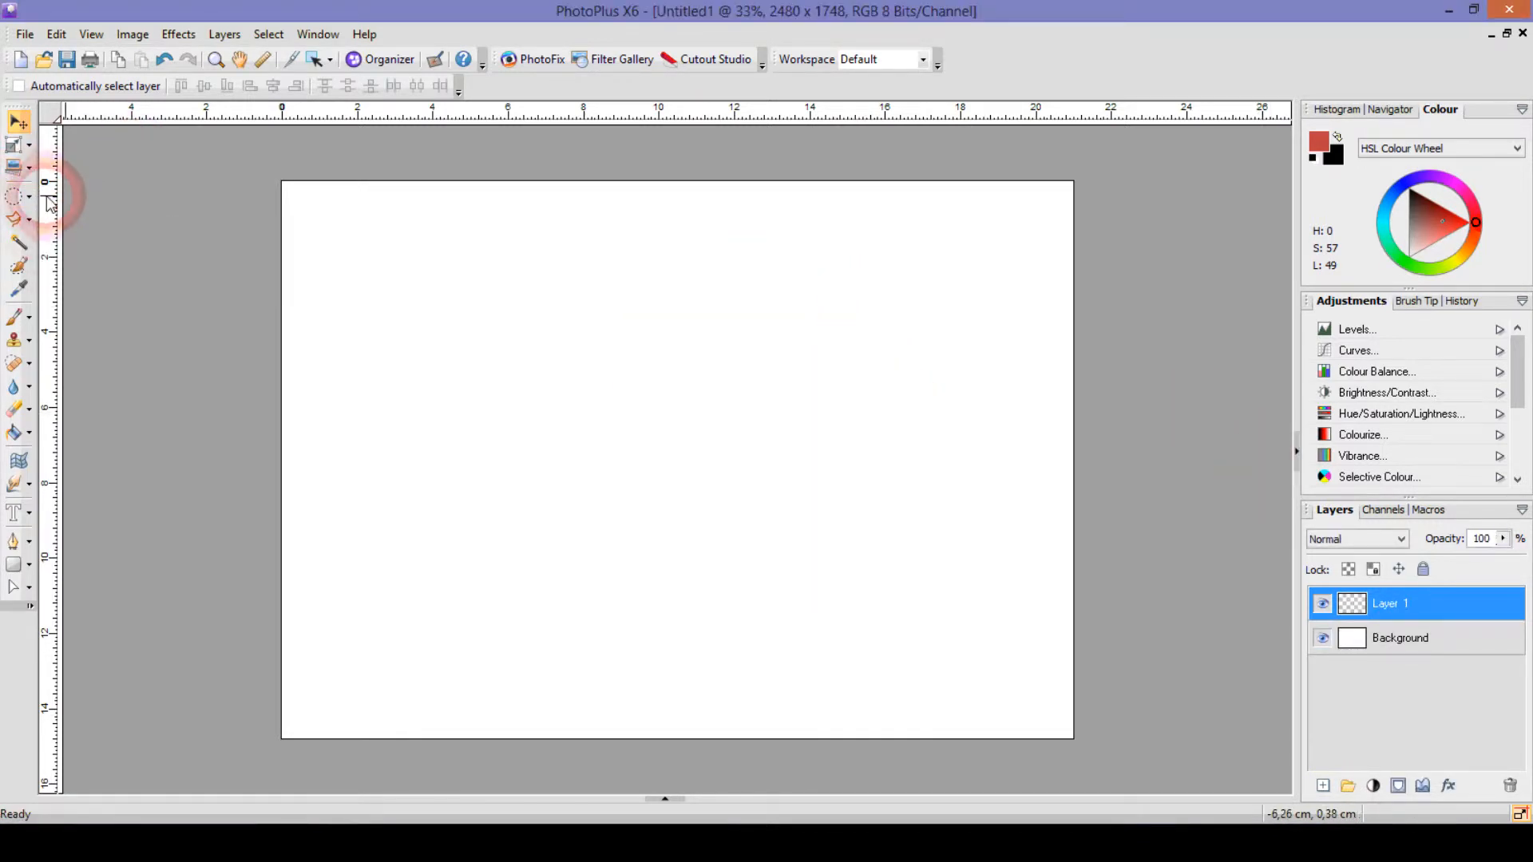
left_click_drag(46, 189, 308, 221)
left_click_drag(396, 113, 394, 209)
left_click_drag(453, 111, 424, 721)
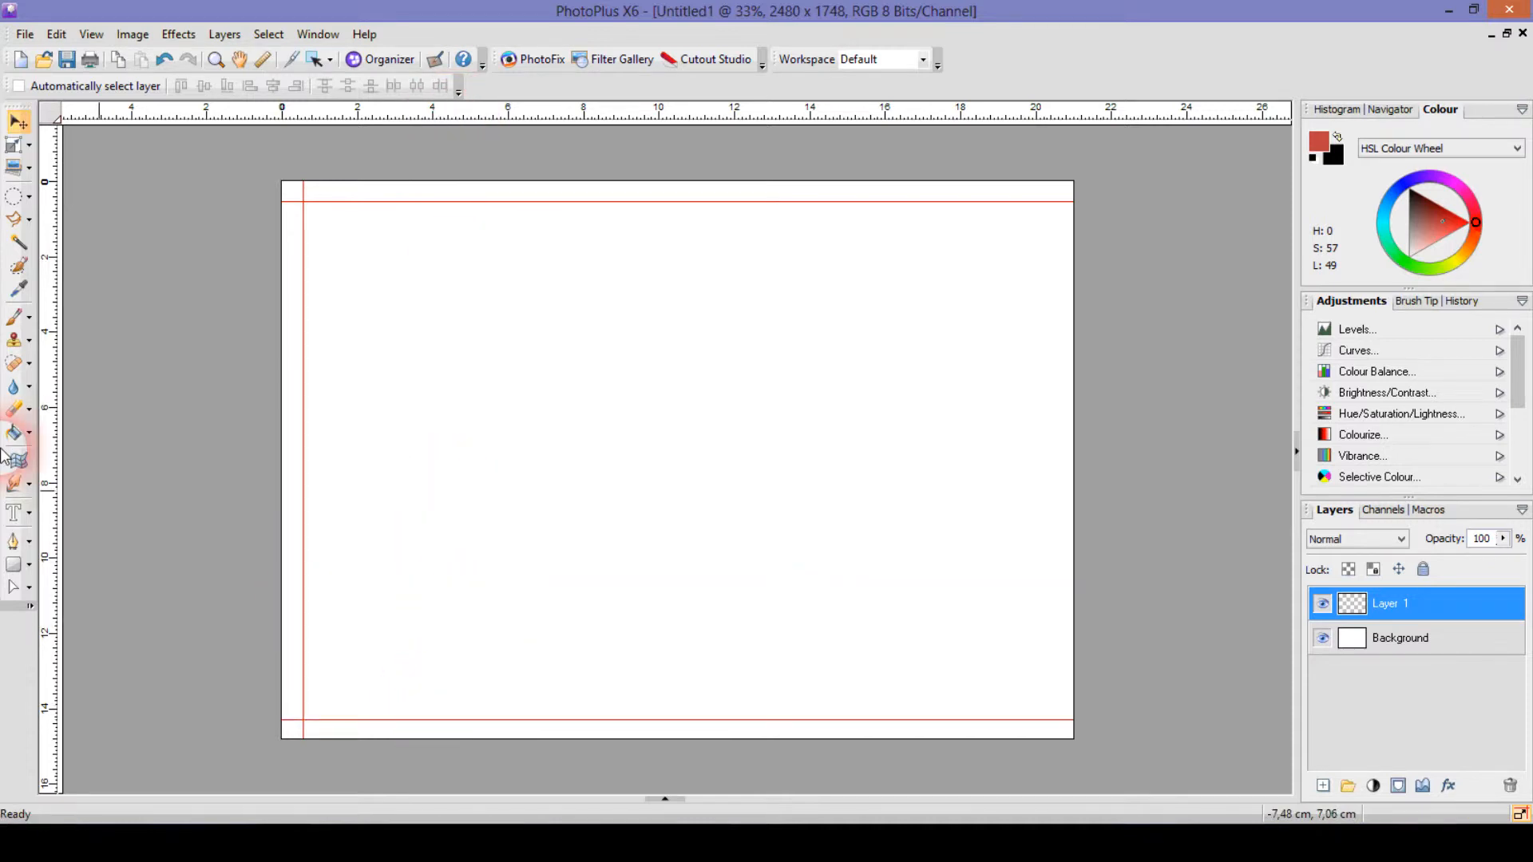
left_click_drag(53, 467, 1054, 495)
left_click_drag(627, 112, 619, 430)
left_click_drag(385, 131, 380, 454)
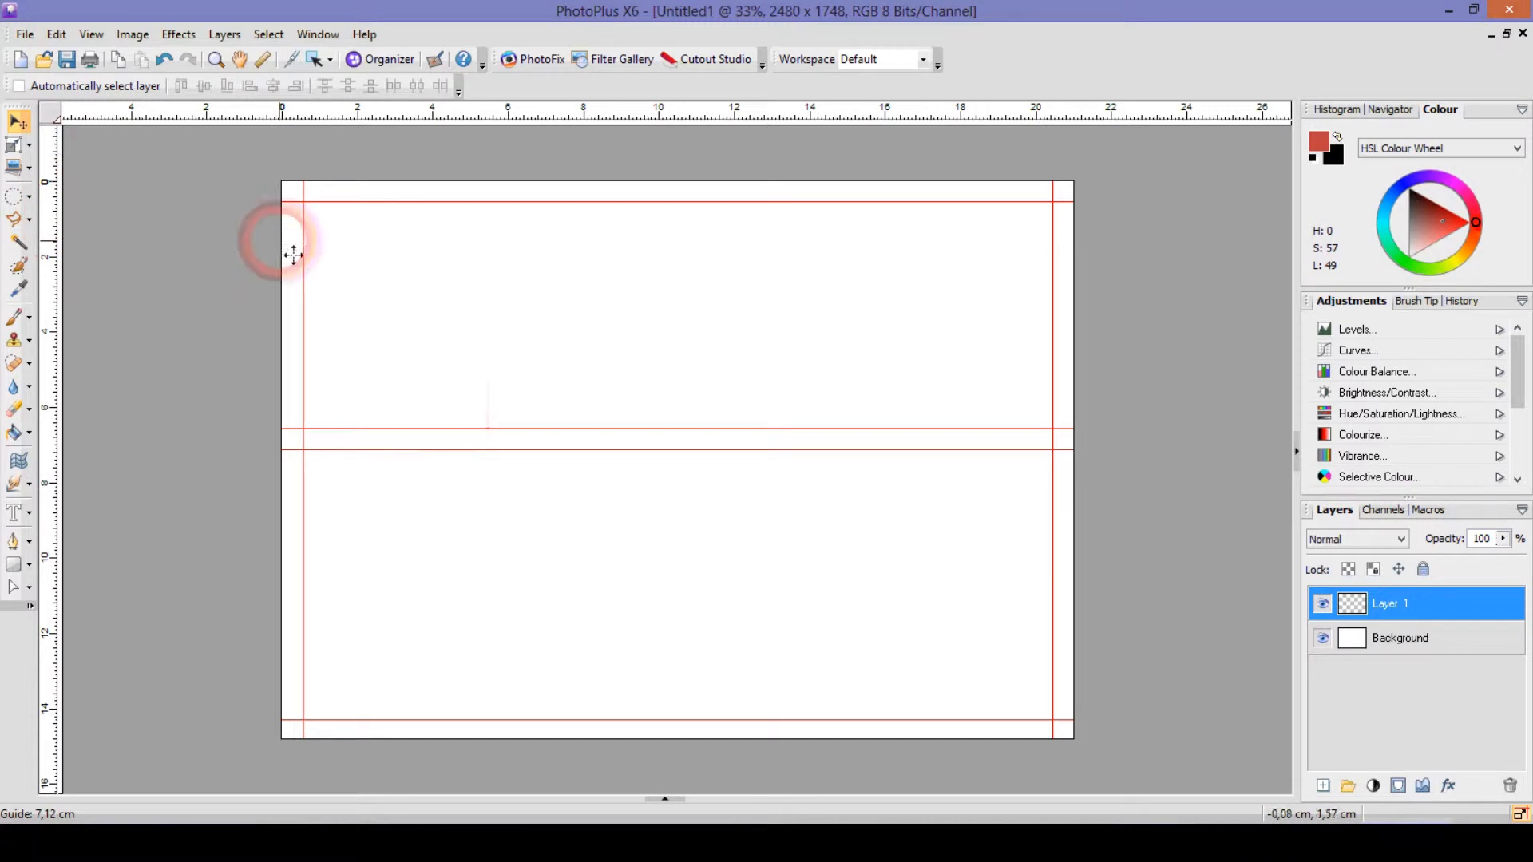
Step: Select both the upper and lower panels bounded by the guides with the Rectangle Selection Tool, leaving the central strip unselected
left_click(31, 206)
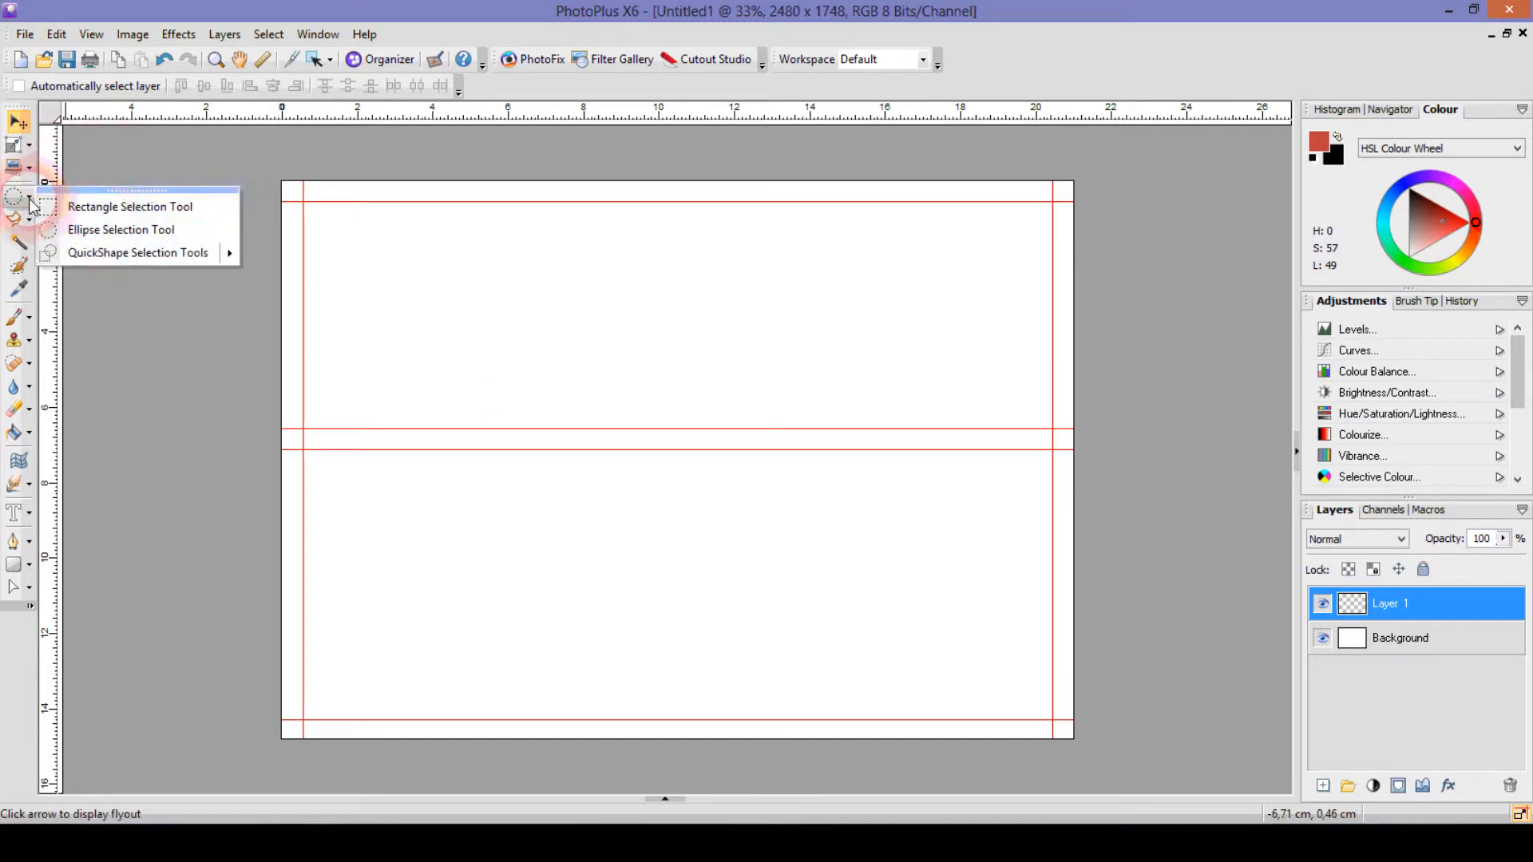
left_click(100, 206)
left_click_drag(302, 209, 1052, 429)
key("shift")
left_click_drag(315, 465, 1093, 597)
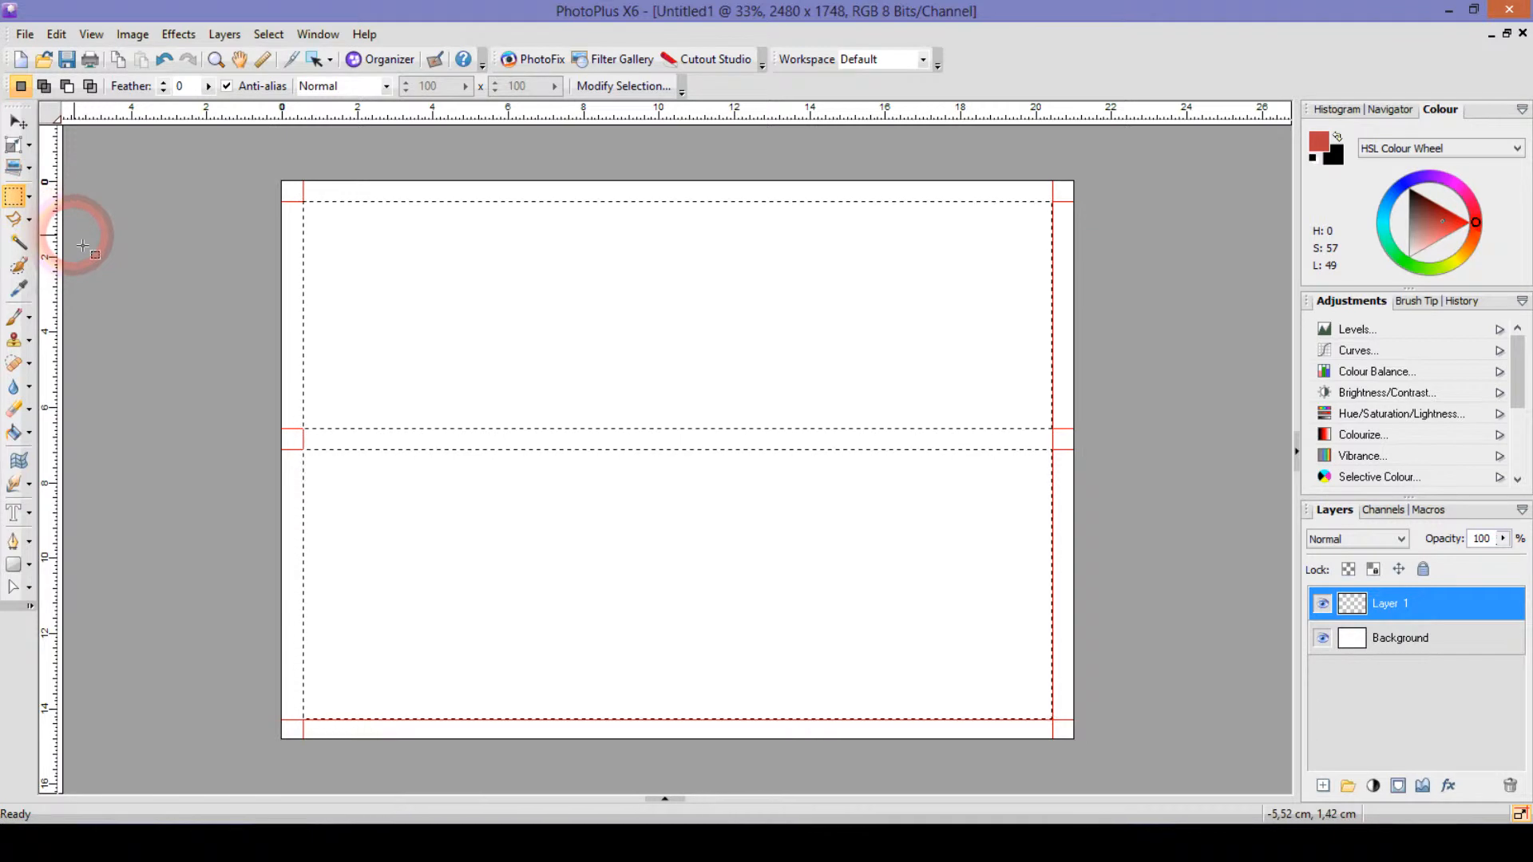
Step: Subtract an ellipse of about 6.71 x 6.10 cm from the middle of the two-panel selection
left_click(28, 196)
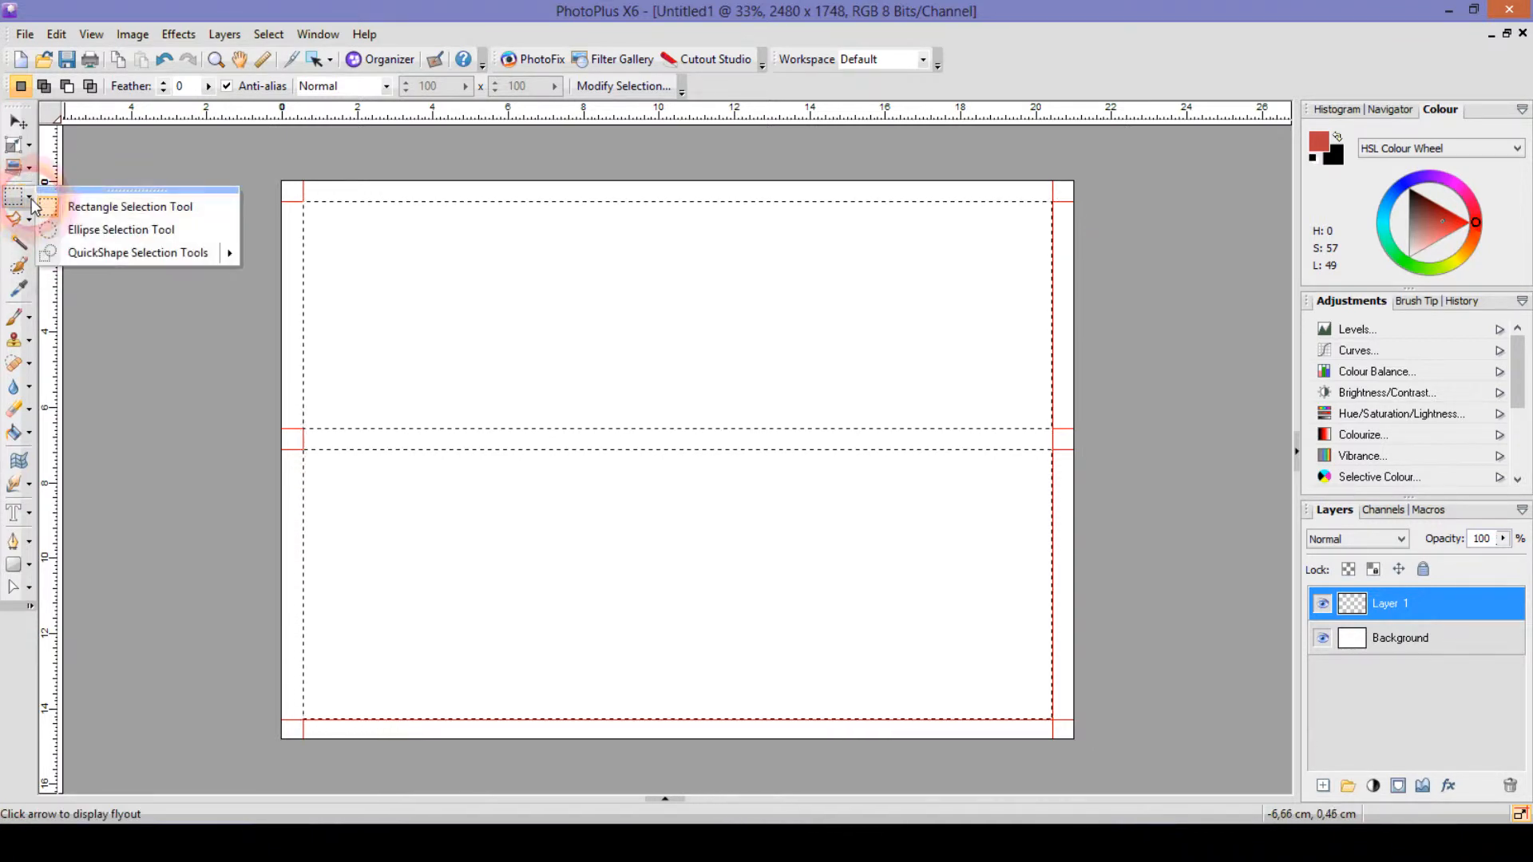
left_click(66, 231)
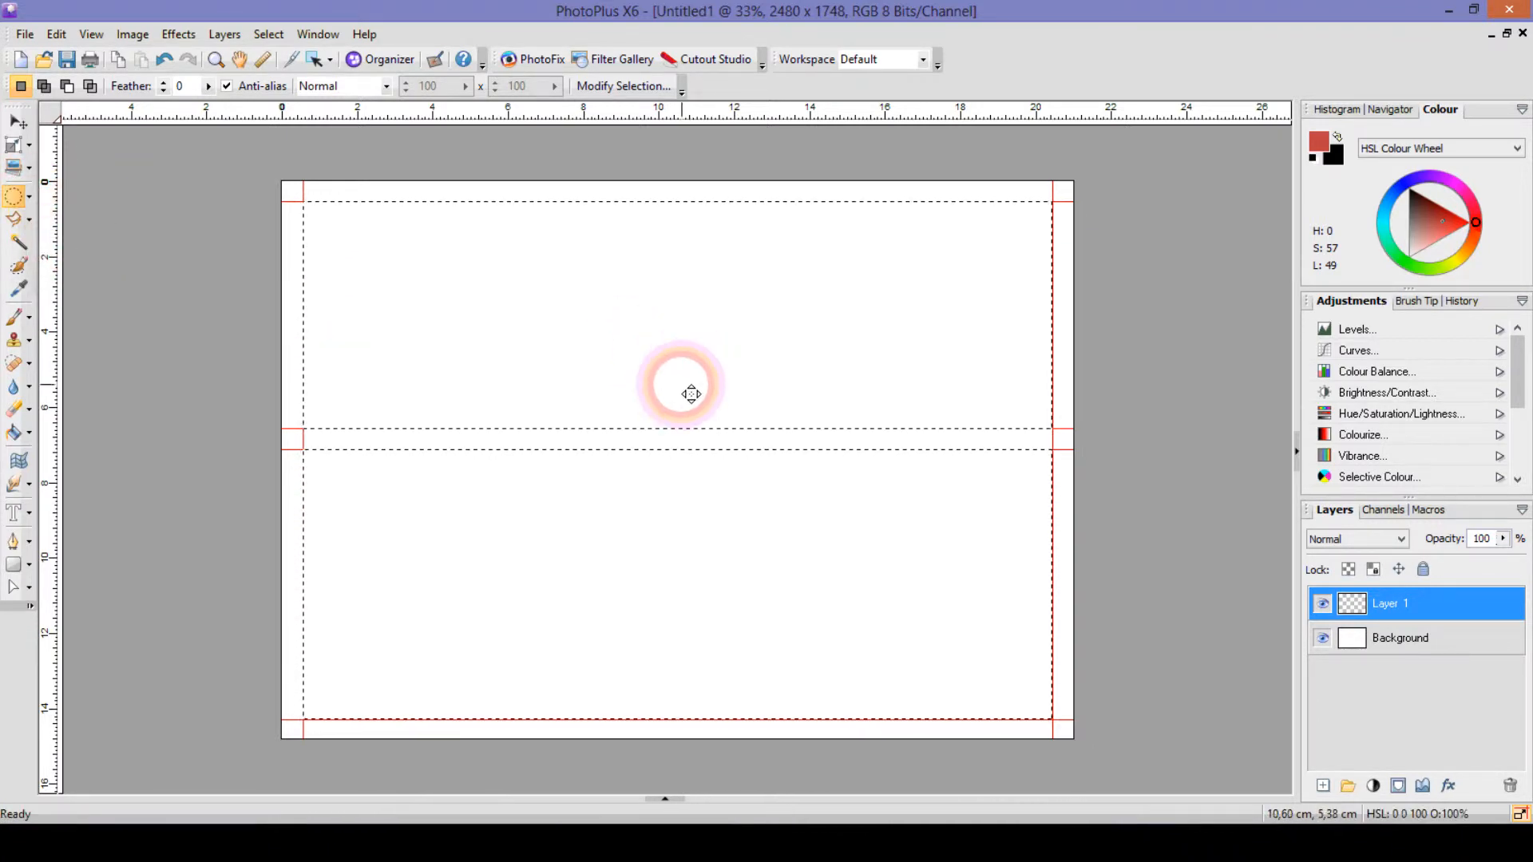
key("alt")
left_click_drag(568, 334, 817, 568)
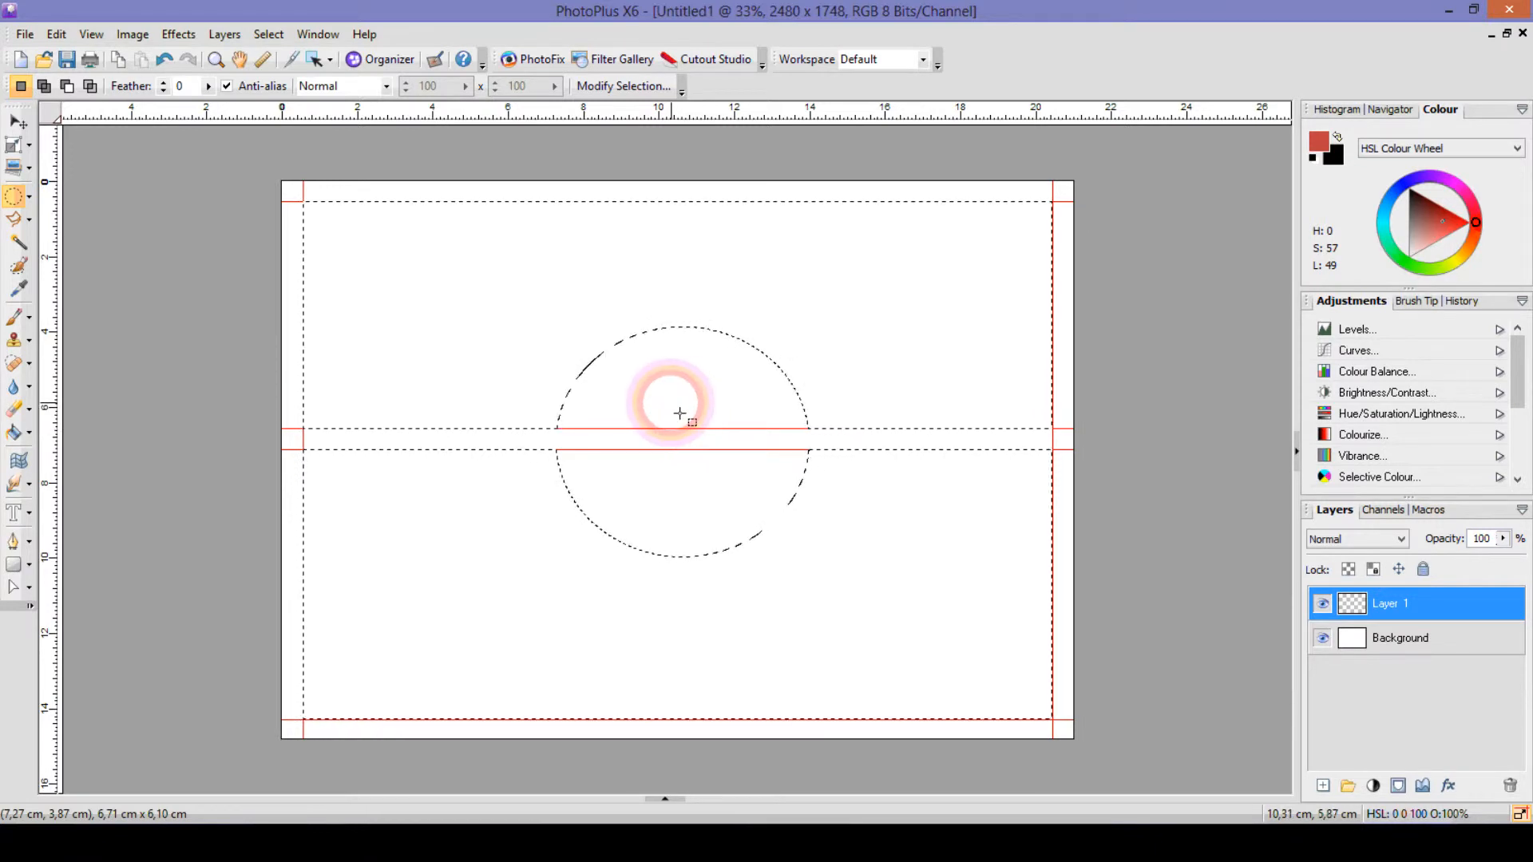
key("shift")
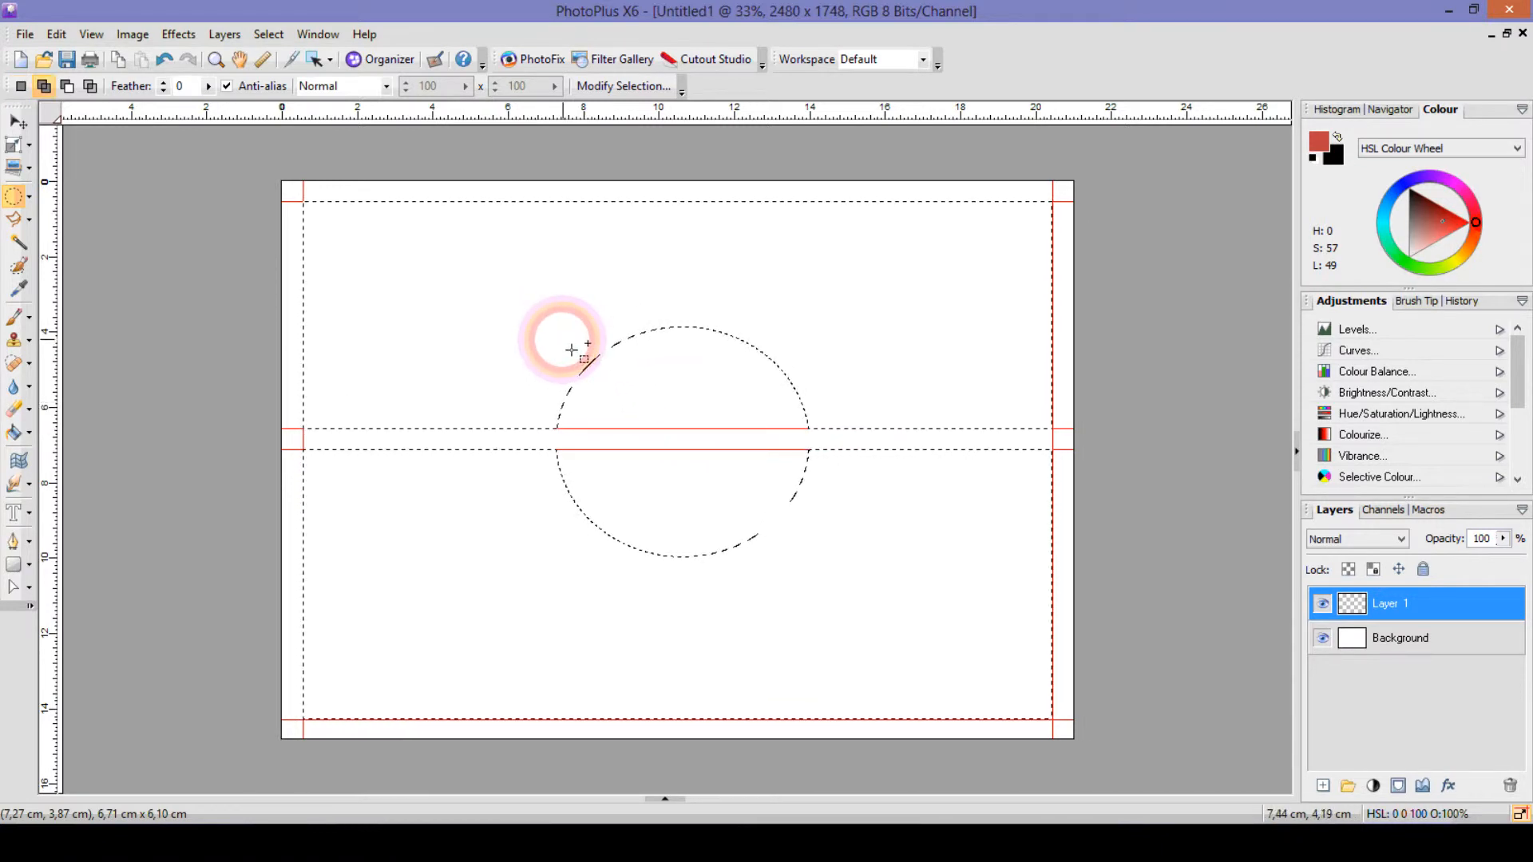
left_click_drag(572, 350, 808, 552)
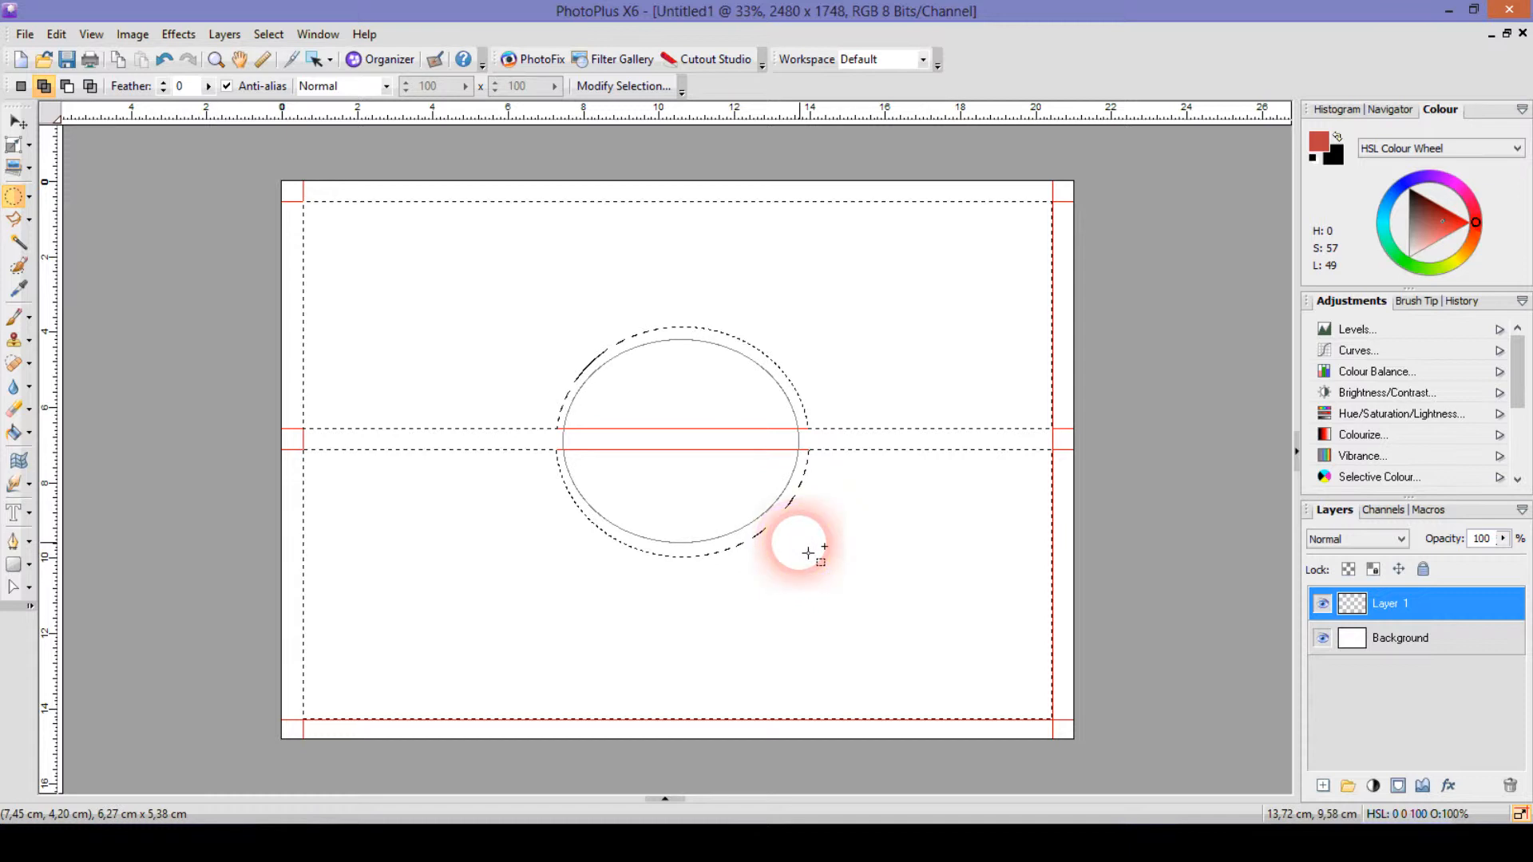
left_click_drag(808, 552, 808, 553)
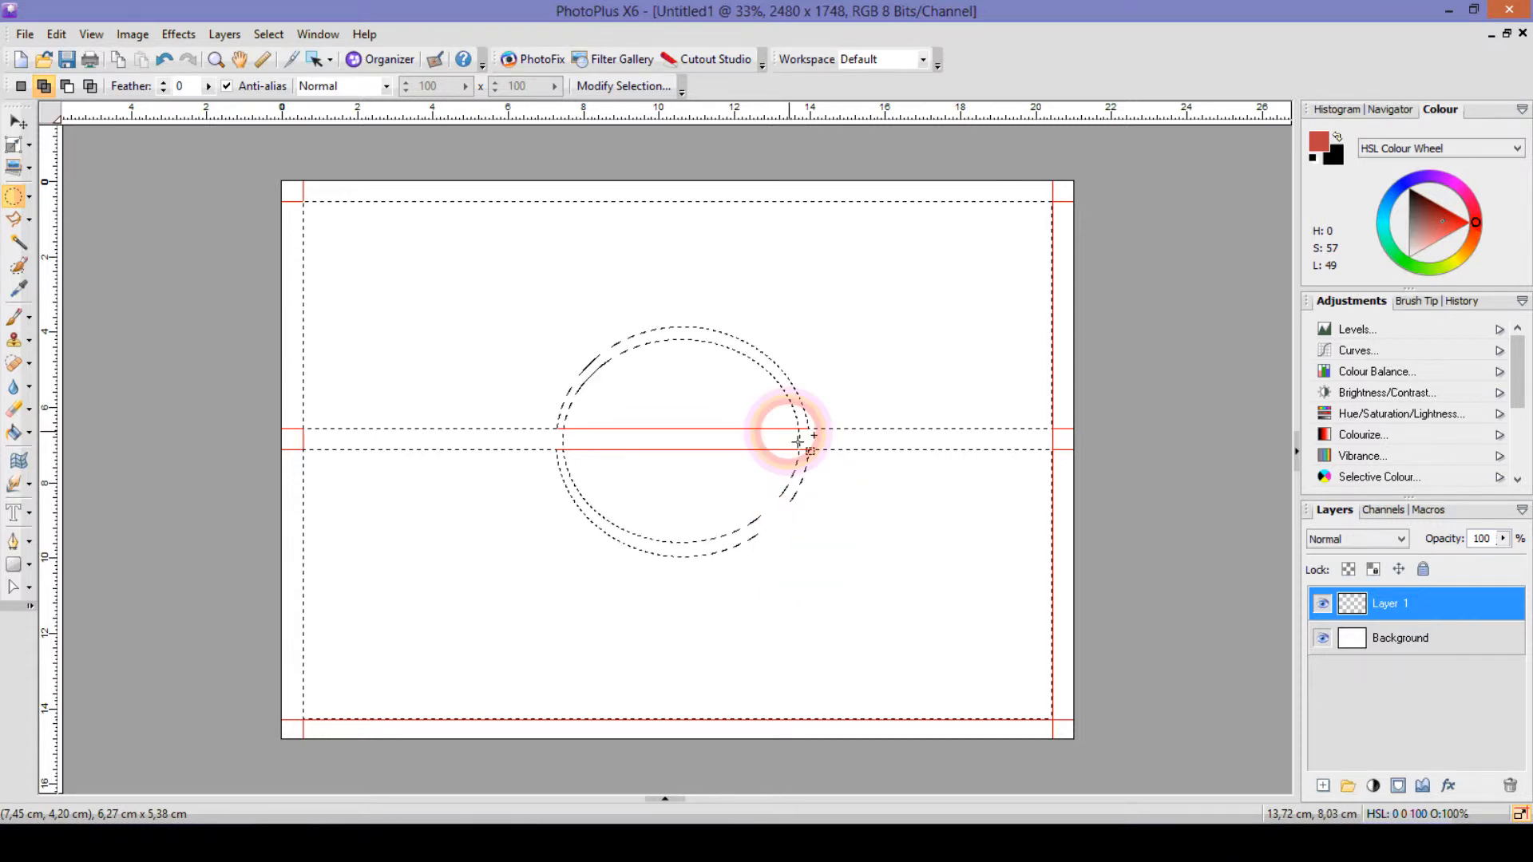
left_click(164, 59)
Step: Add a slightly smaller ellipse inside the elliptical cut-out of the selection and mask Layer 1 with the combined selection
key("shift")
left_click_drag(576, 347, 802, 550)
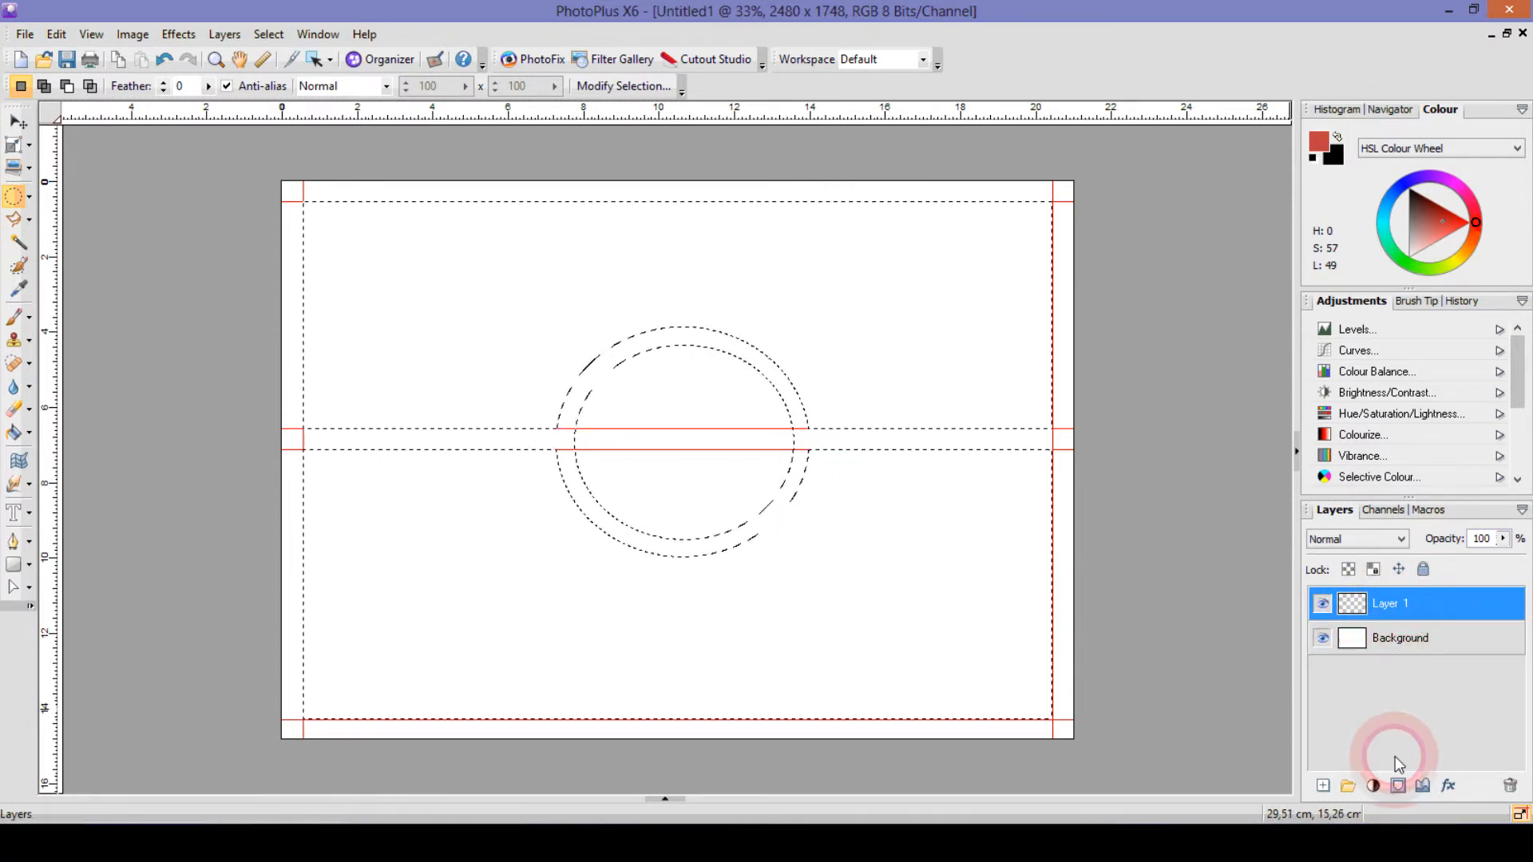
left_click(1397, 787)
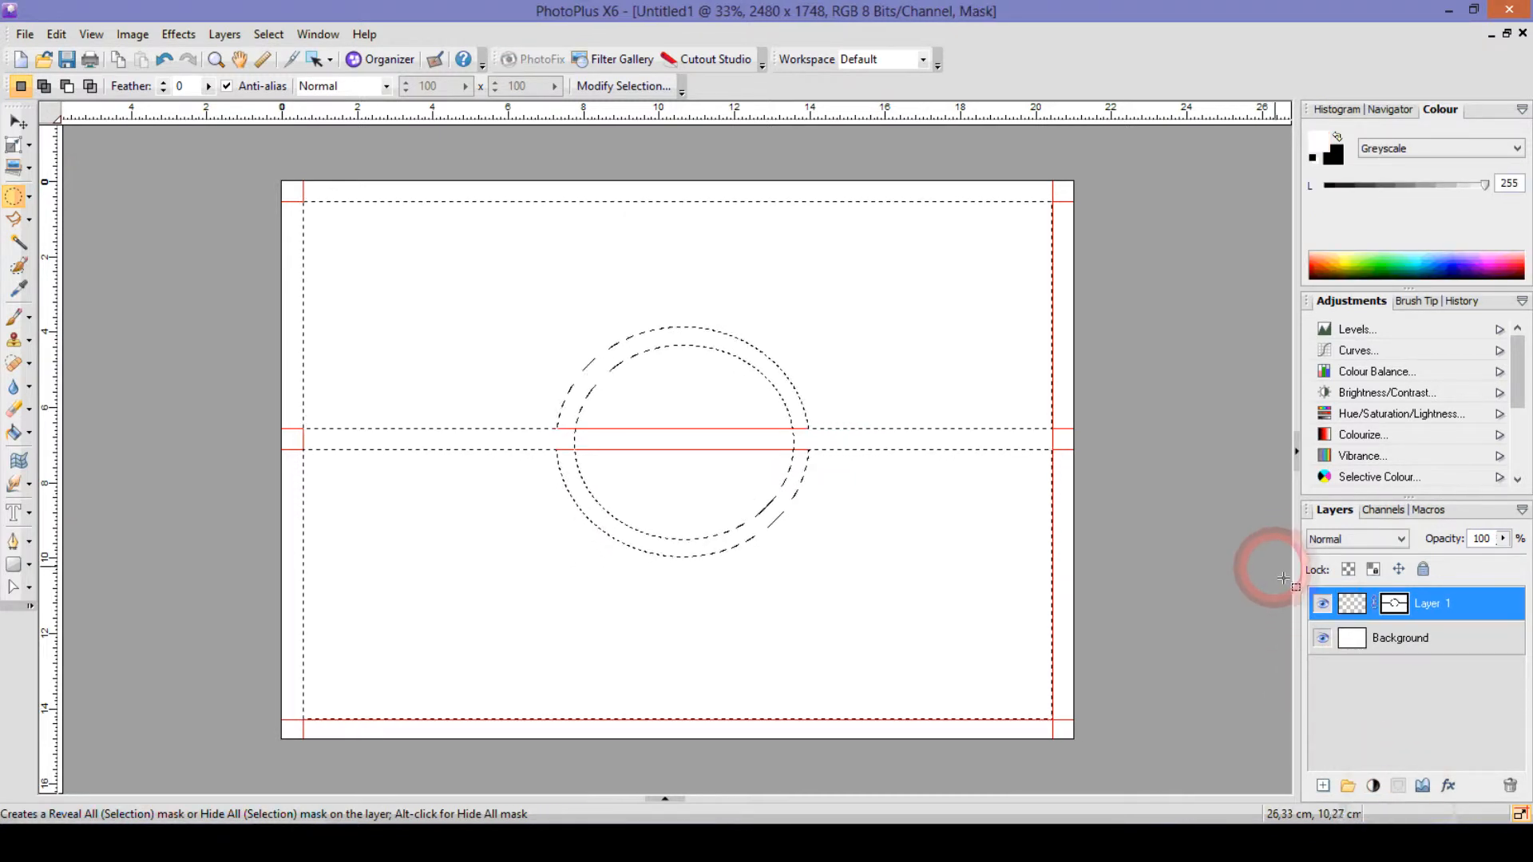
left_click(1392, 604)
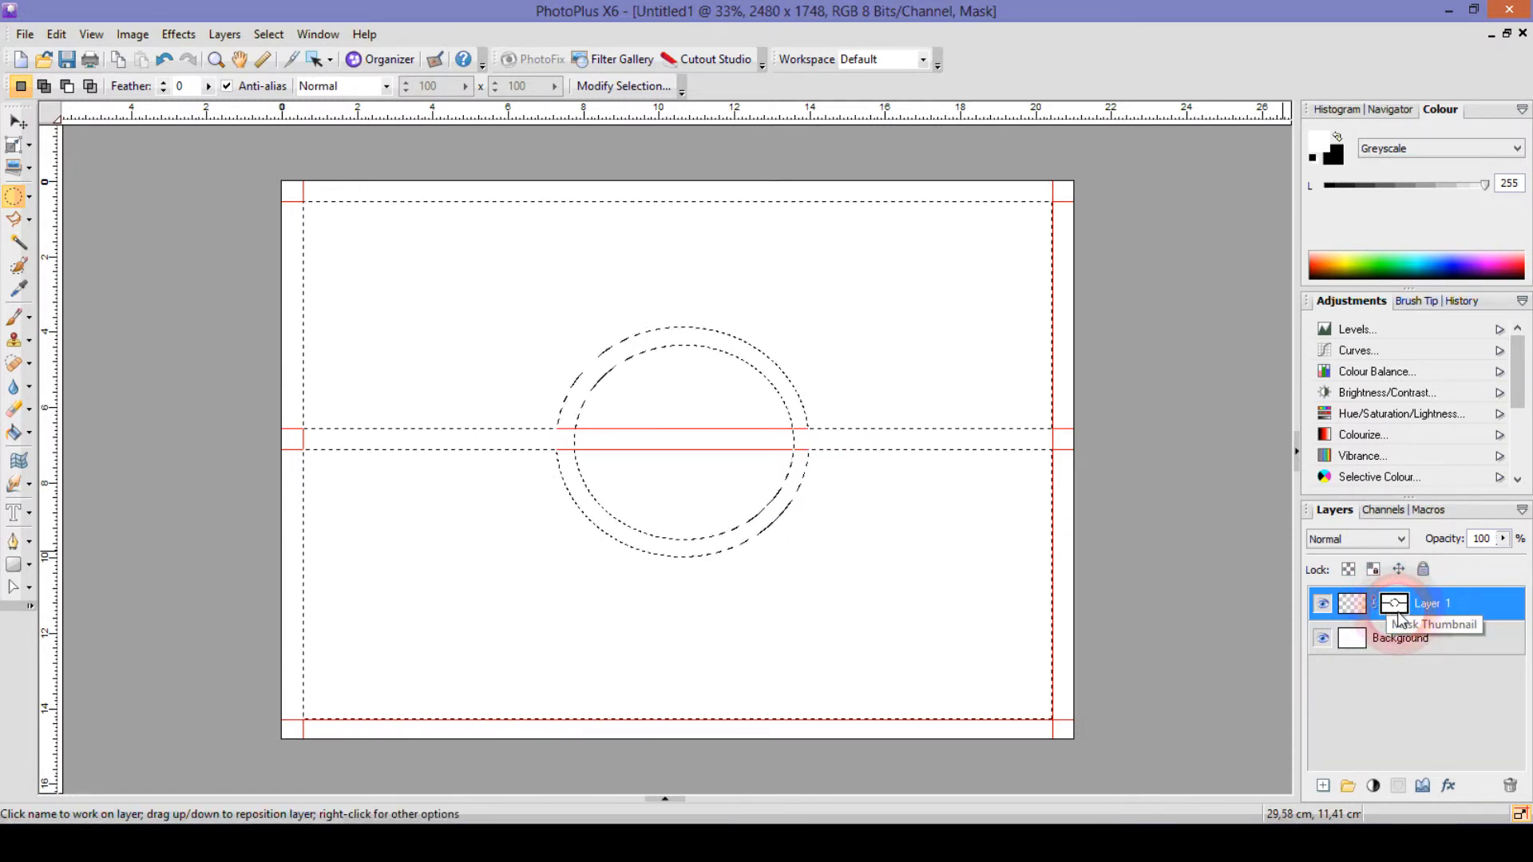
left_click(1203, 418)
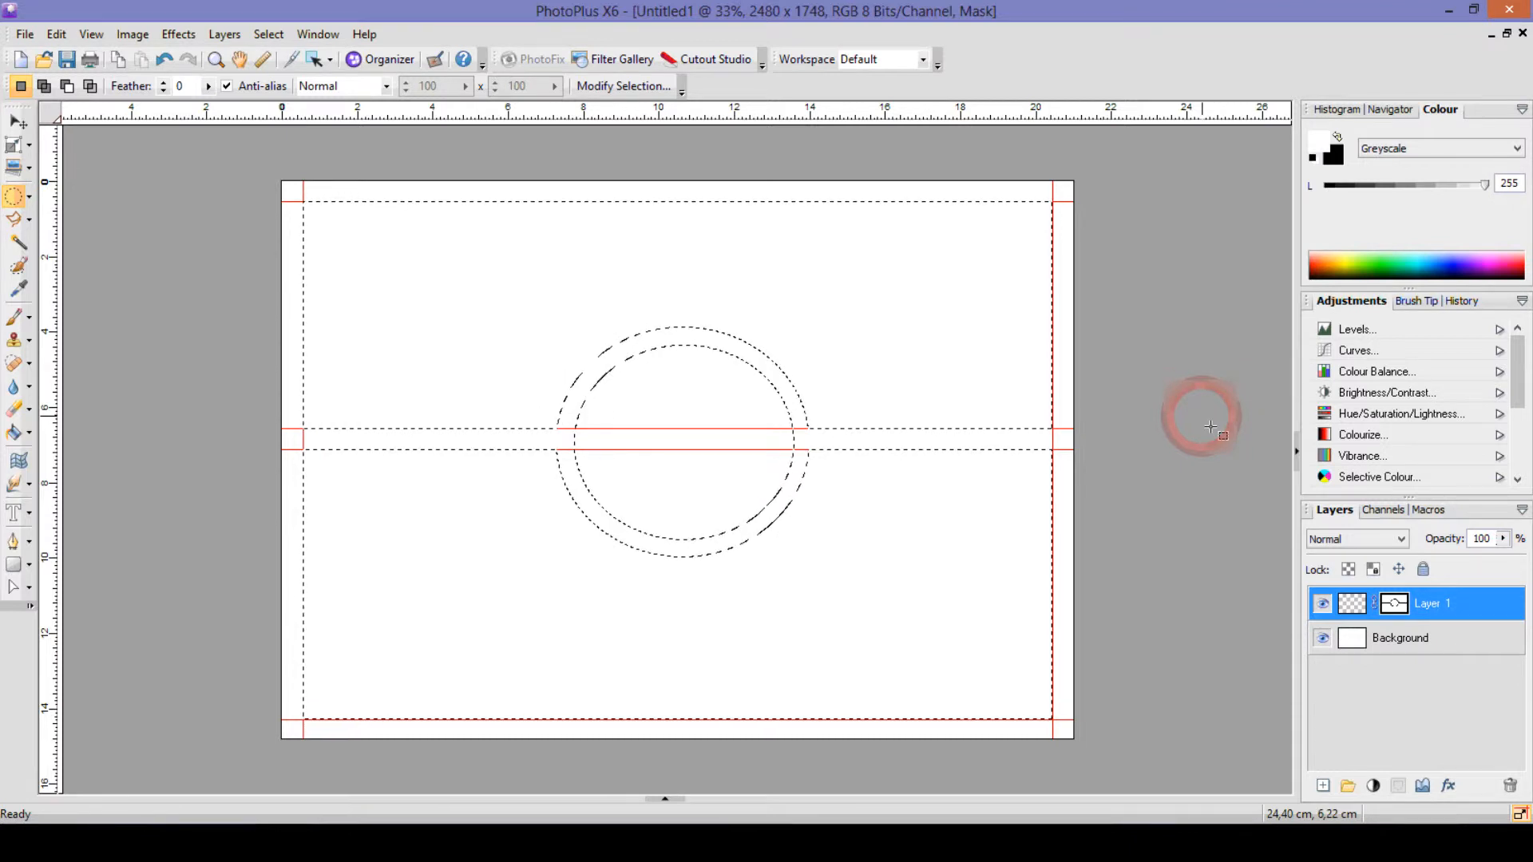
left_click(1504, 607)
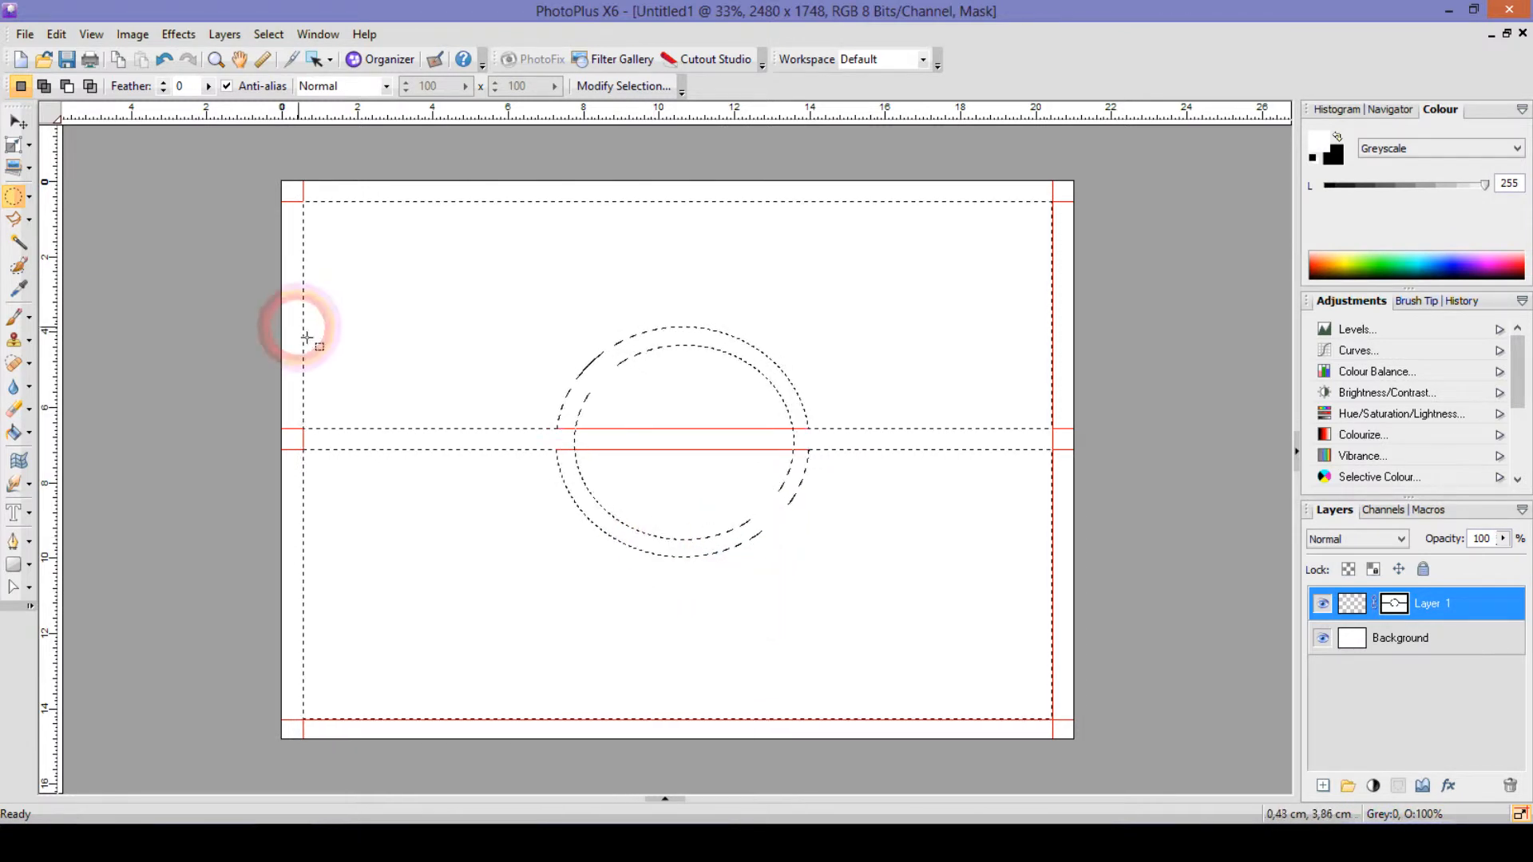
Step: Flood-fill the image of Layer 1 with white, not its mask, and check the panels with the Background layer temporarily hidden
left_click(16, 432)
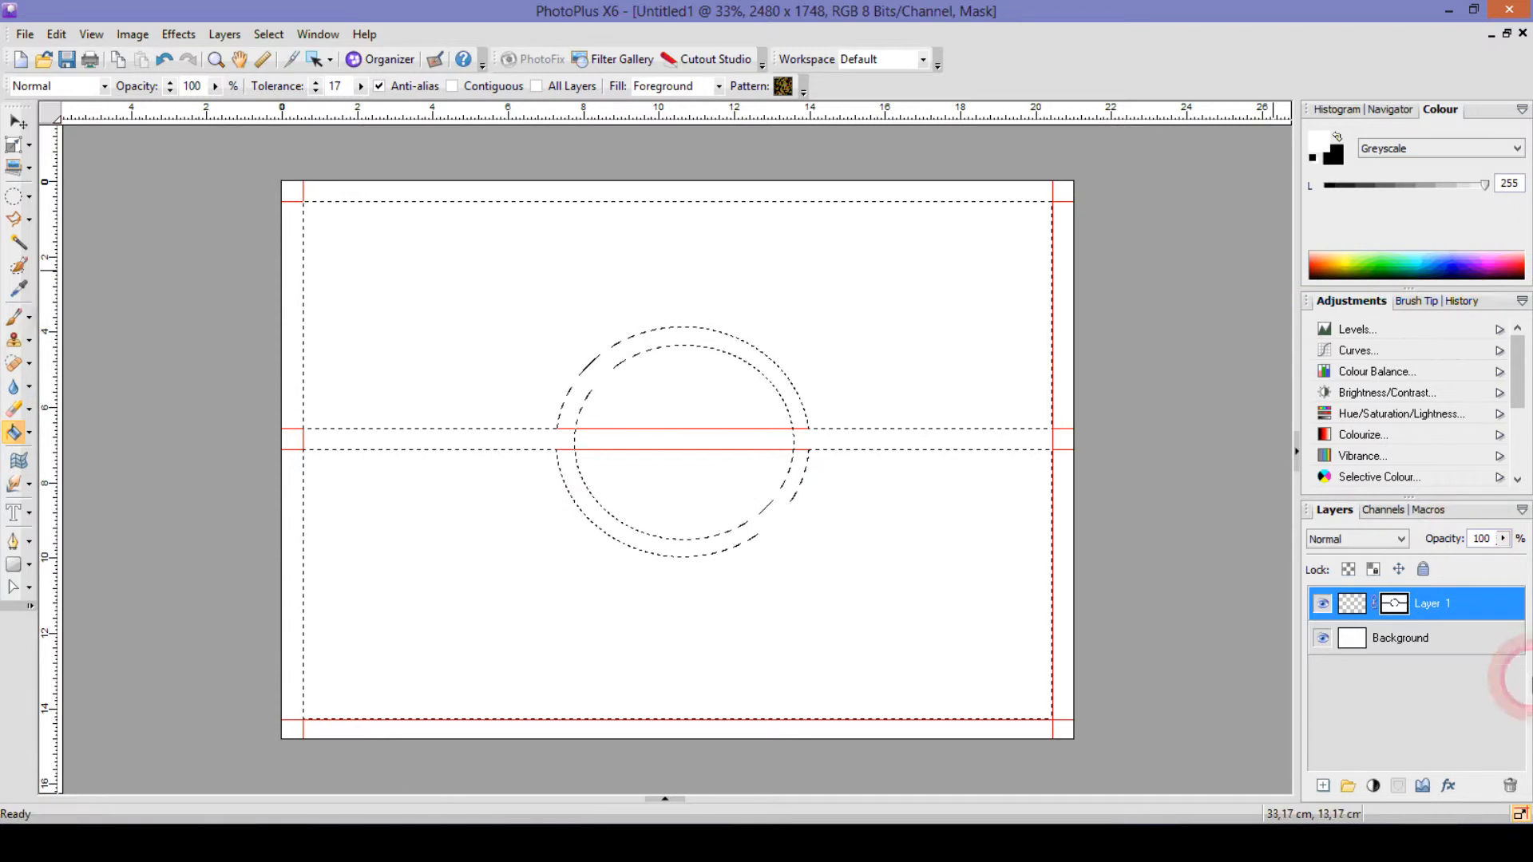
left_click(1347, 606)
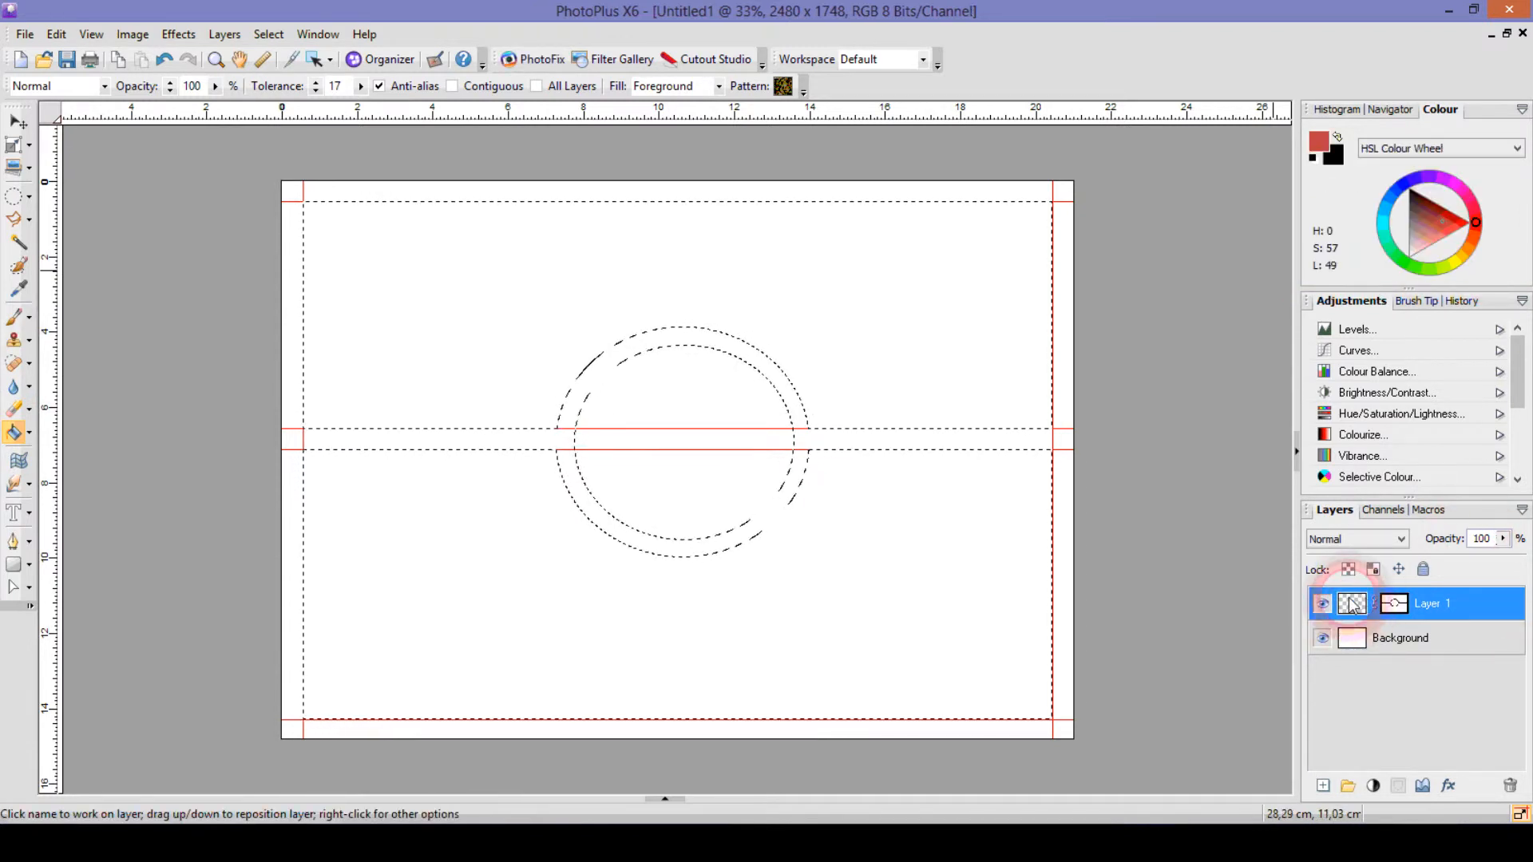
left_click(1396, 602)
left_click(1346, 606)
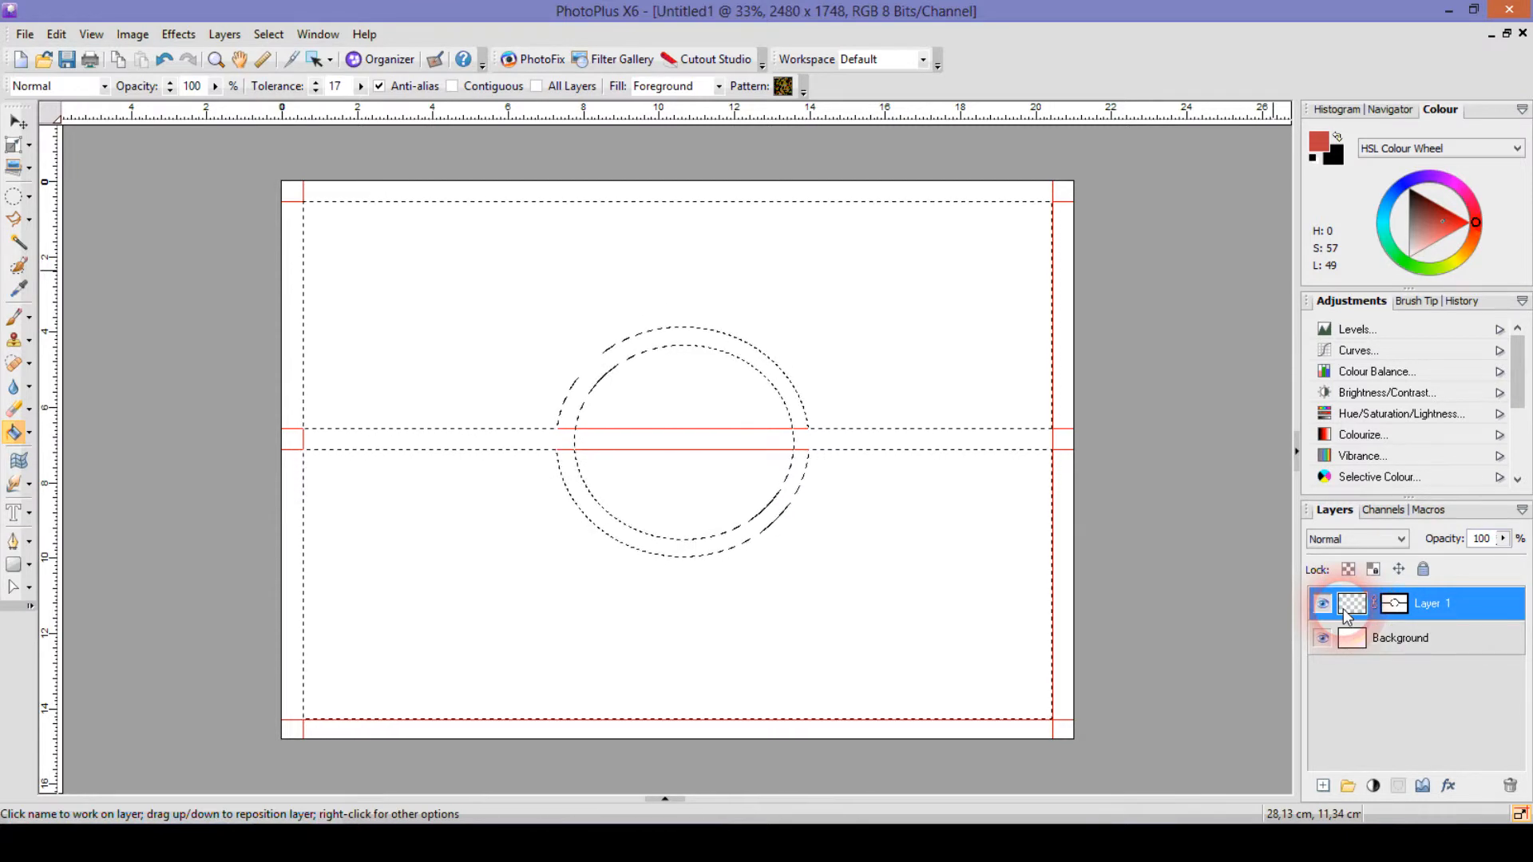
left_click(1411, 254)
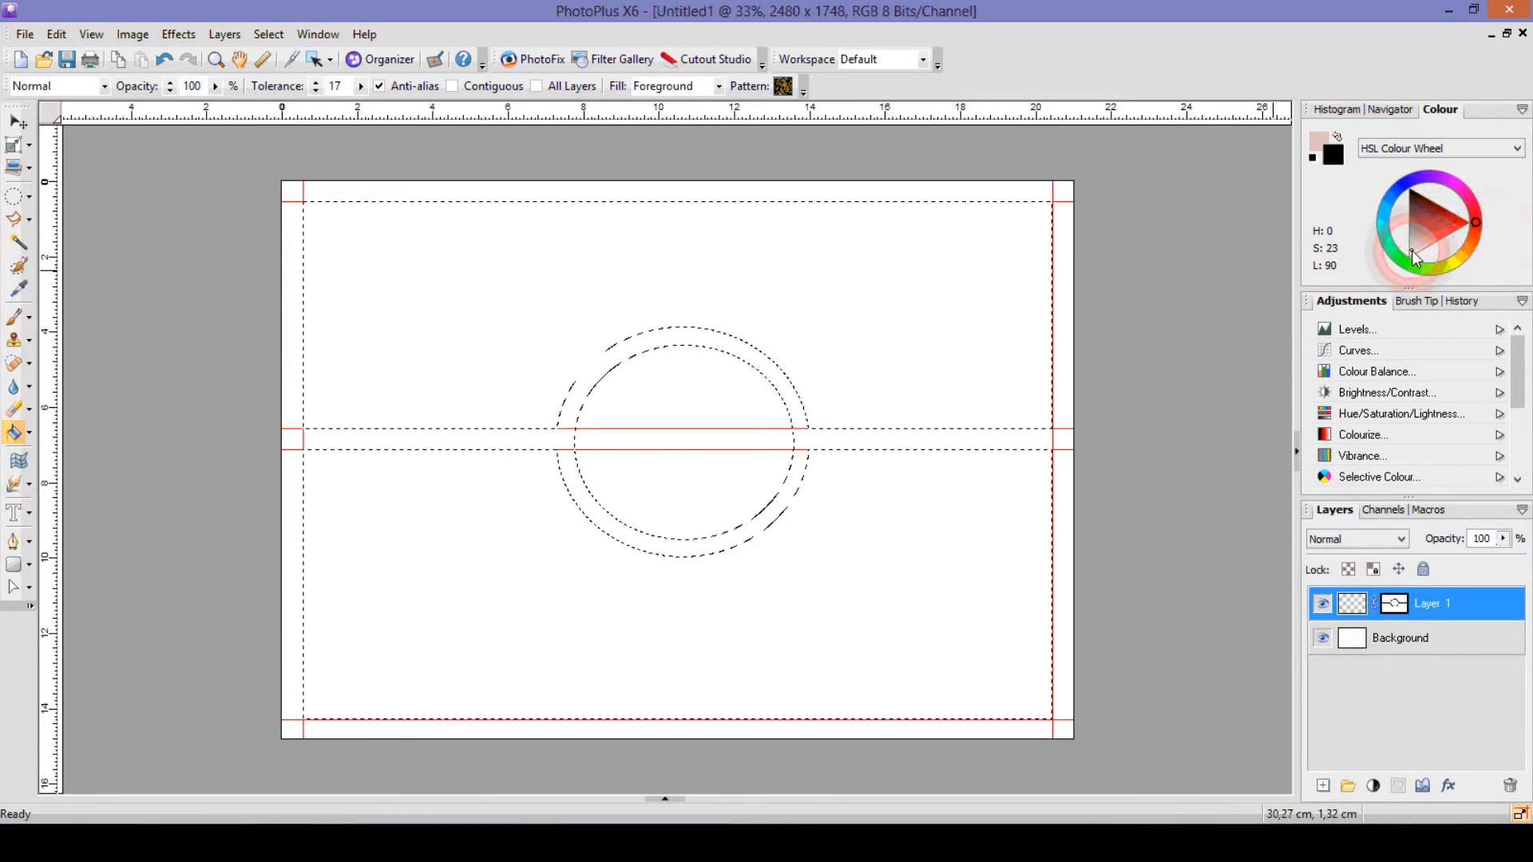
left_click_drag(1411, 253, 1408, 257)
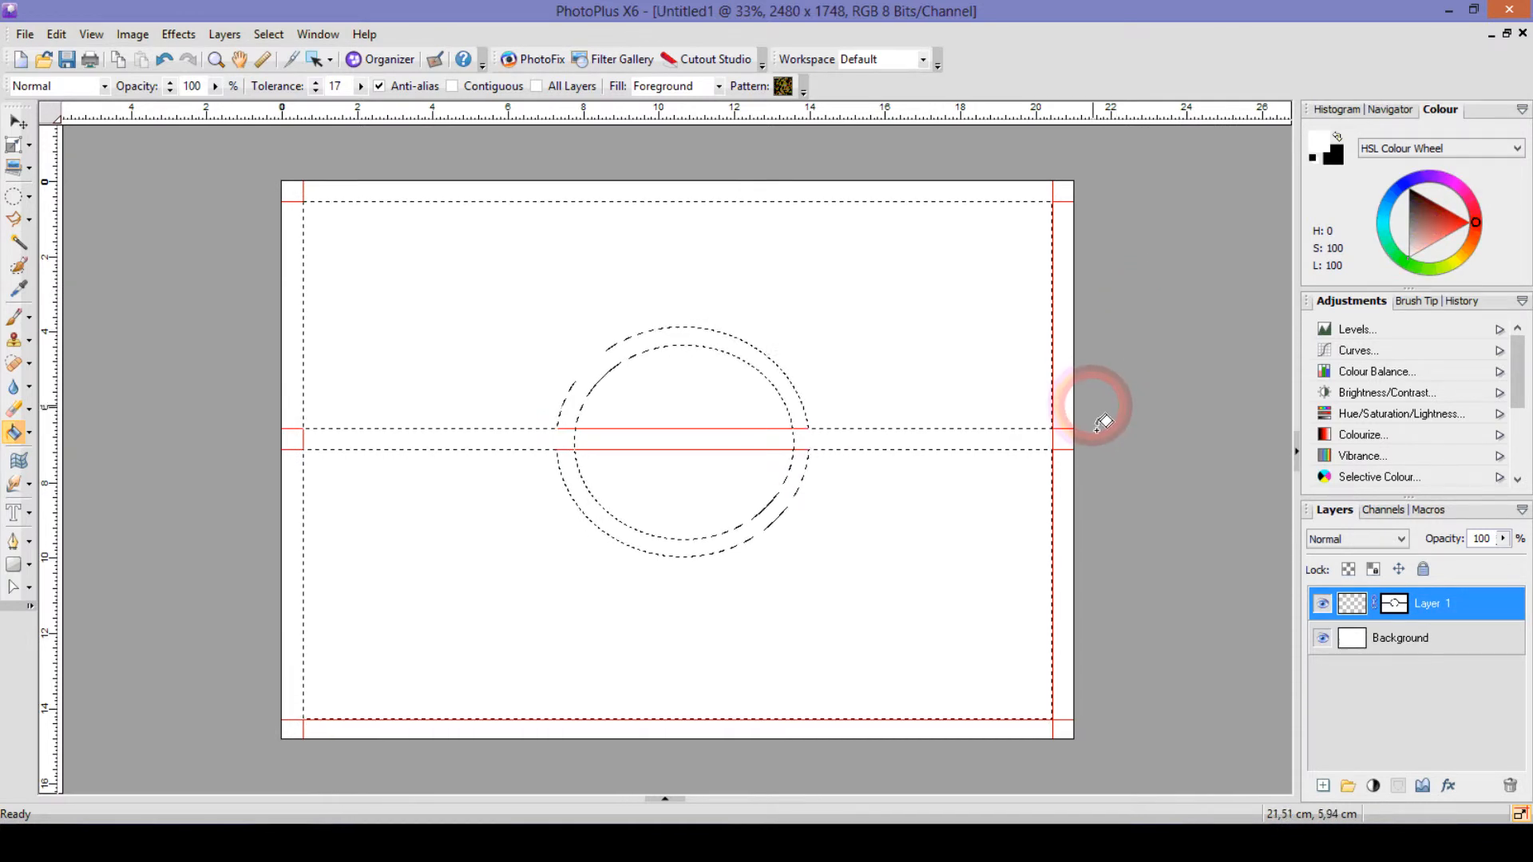
left_click(842, 257)
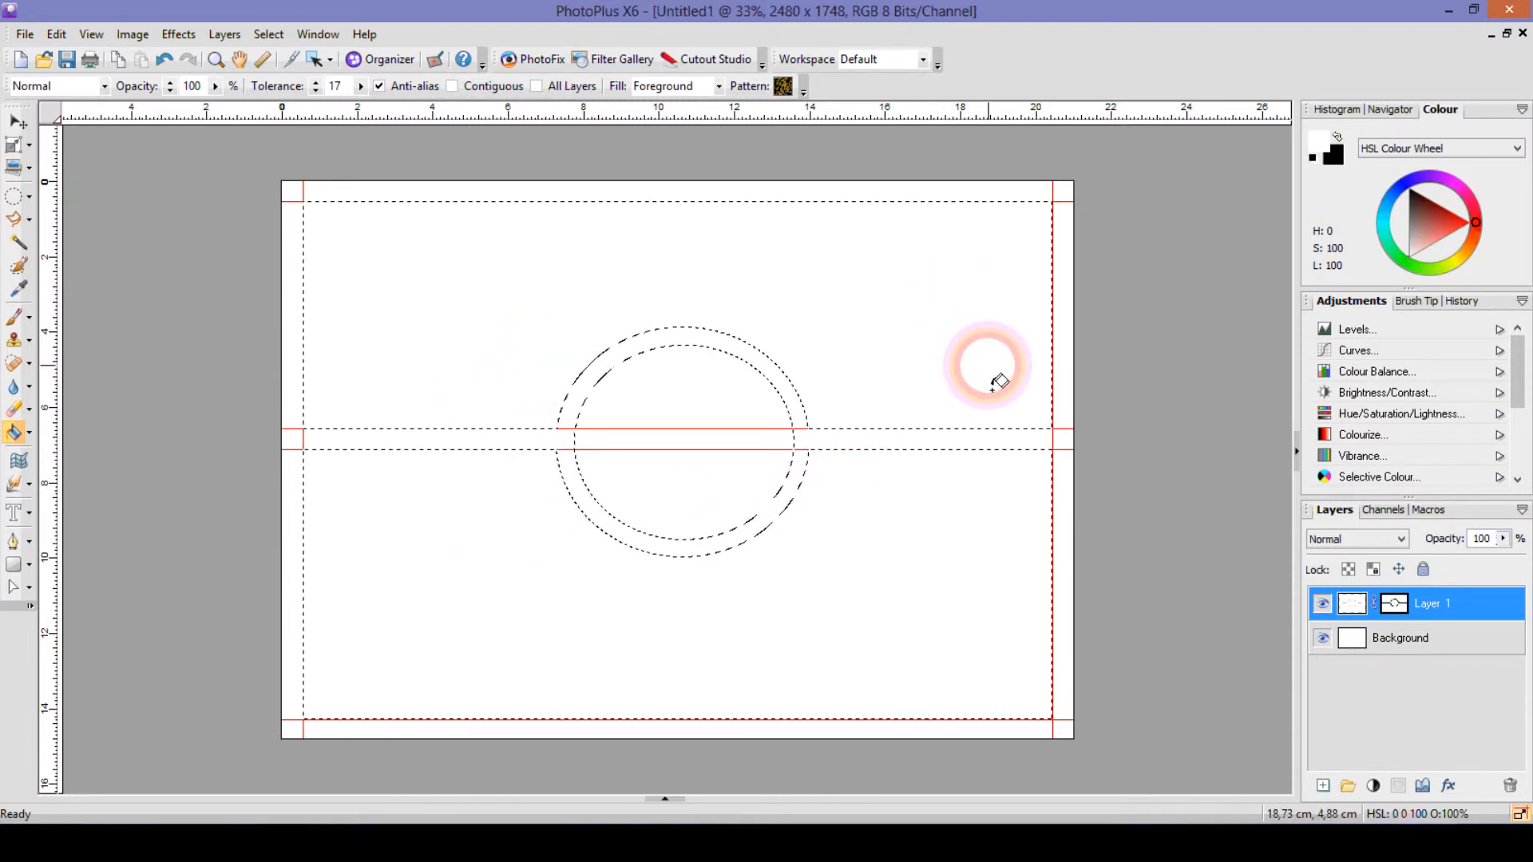
left_click(1323, 638)
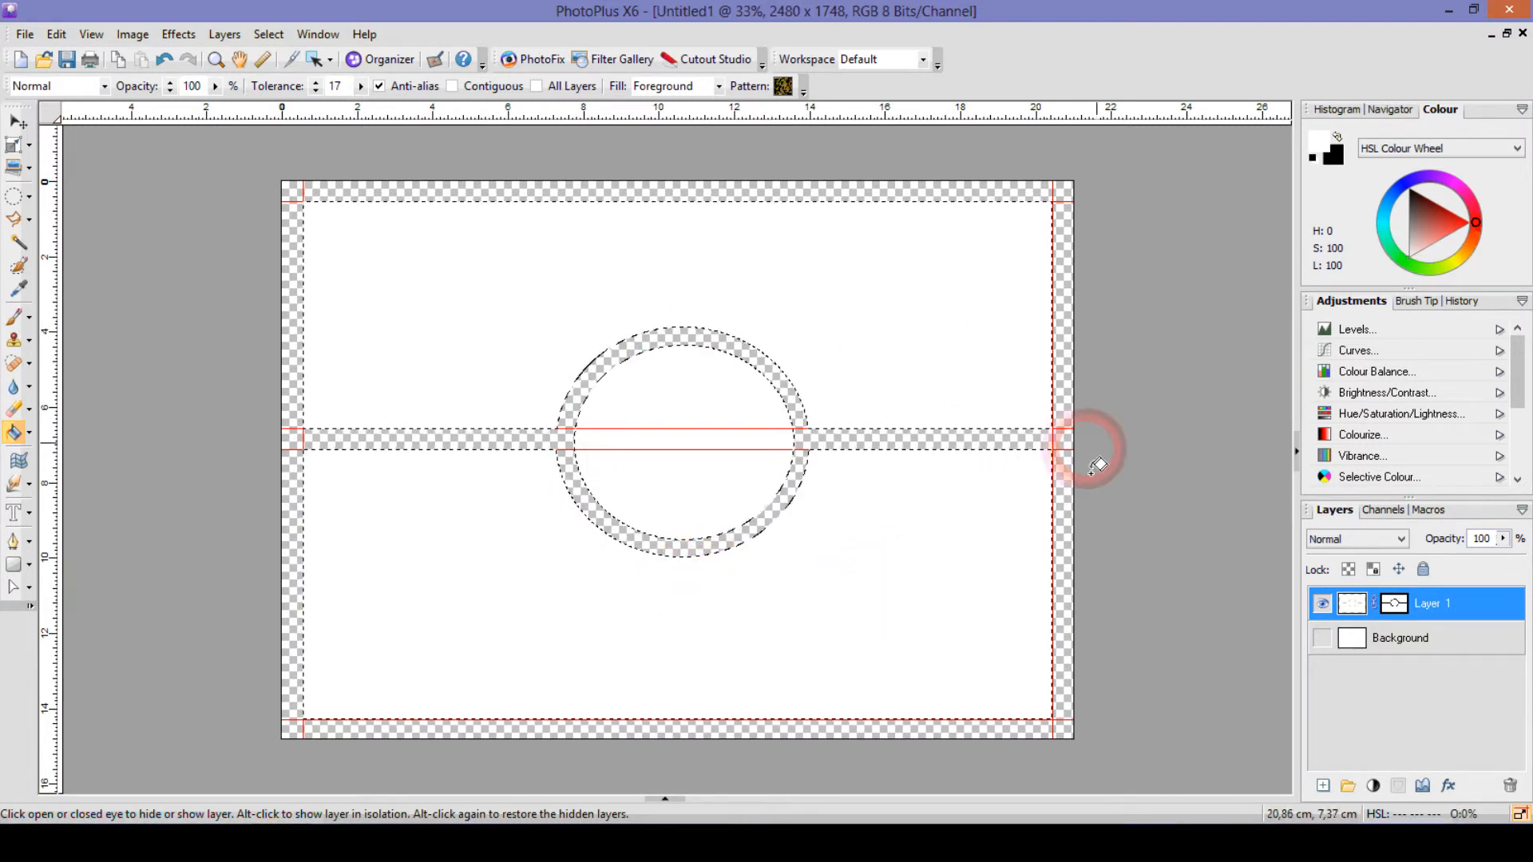
left_click(1322, 643)
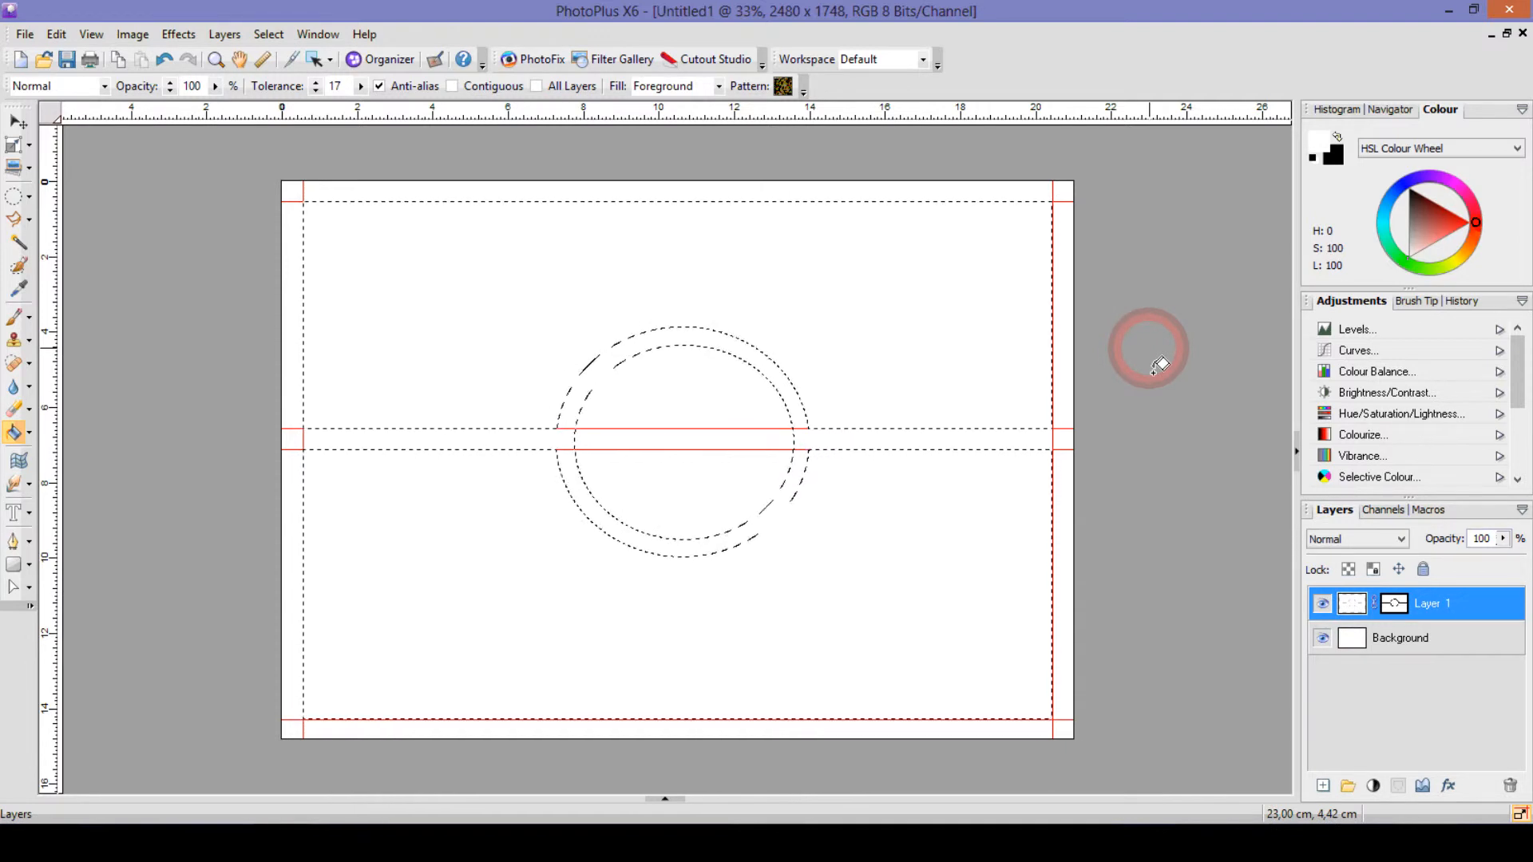
Step: Clear the selection and hide the guides
key("ctrl+d")
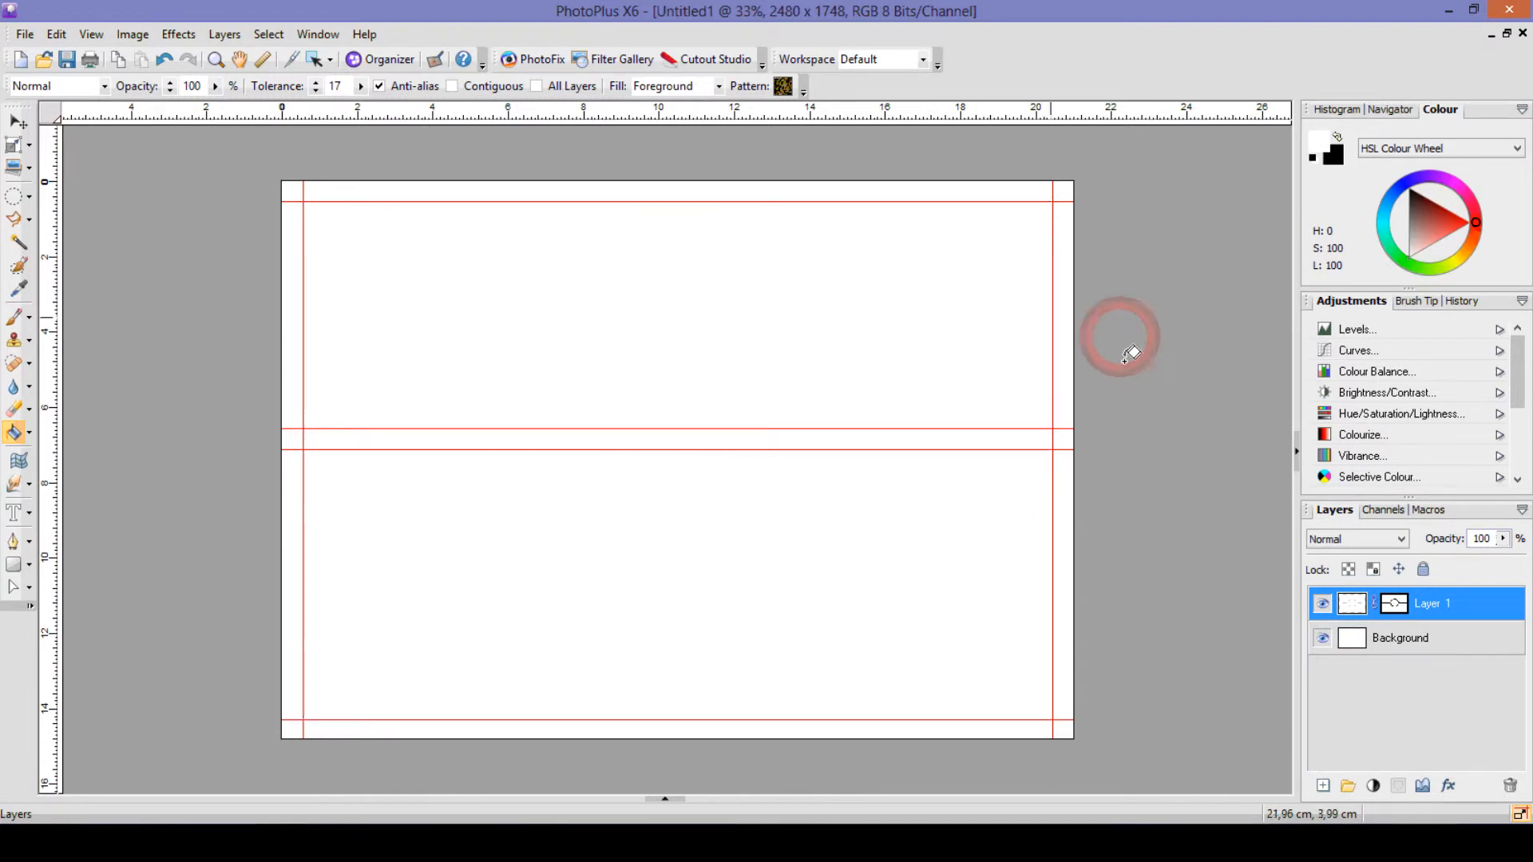
left_click(91, 34)
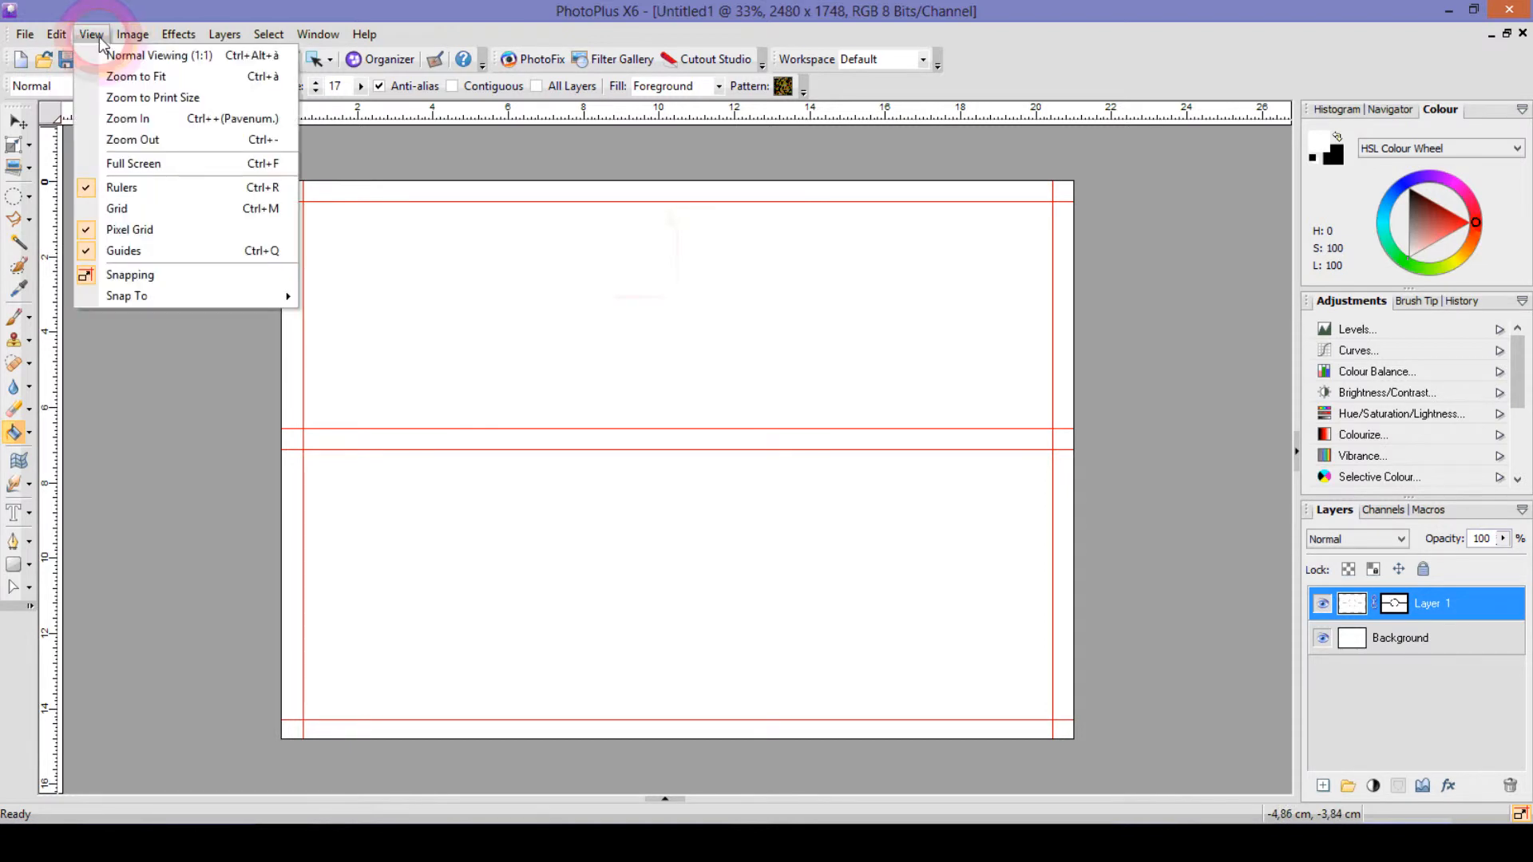
left_click(124, 251)
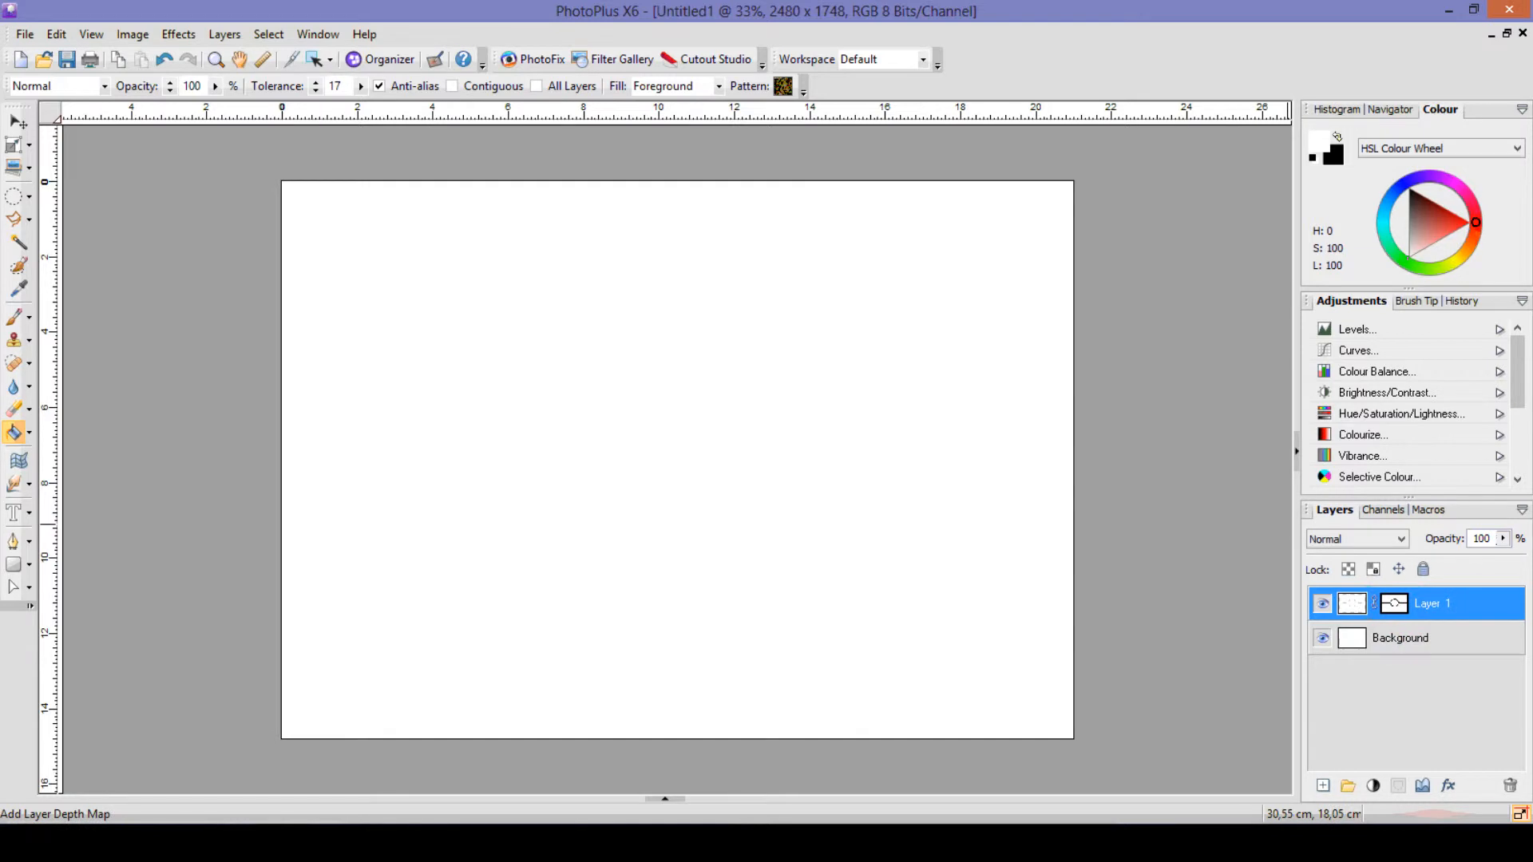
Step: Rename Layer 1 as "Layout layer"
double_click(1435, 606)
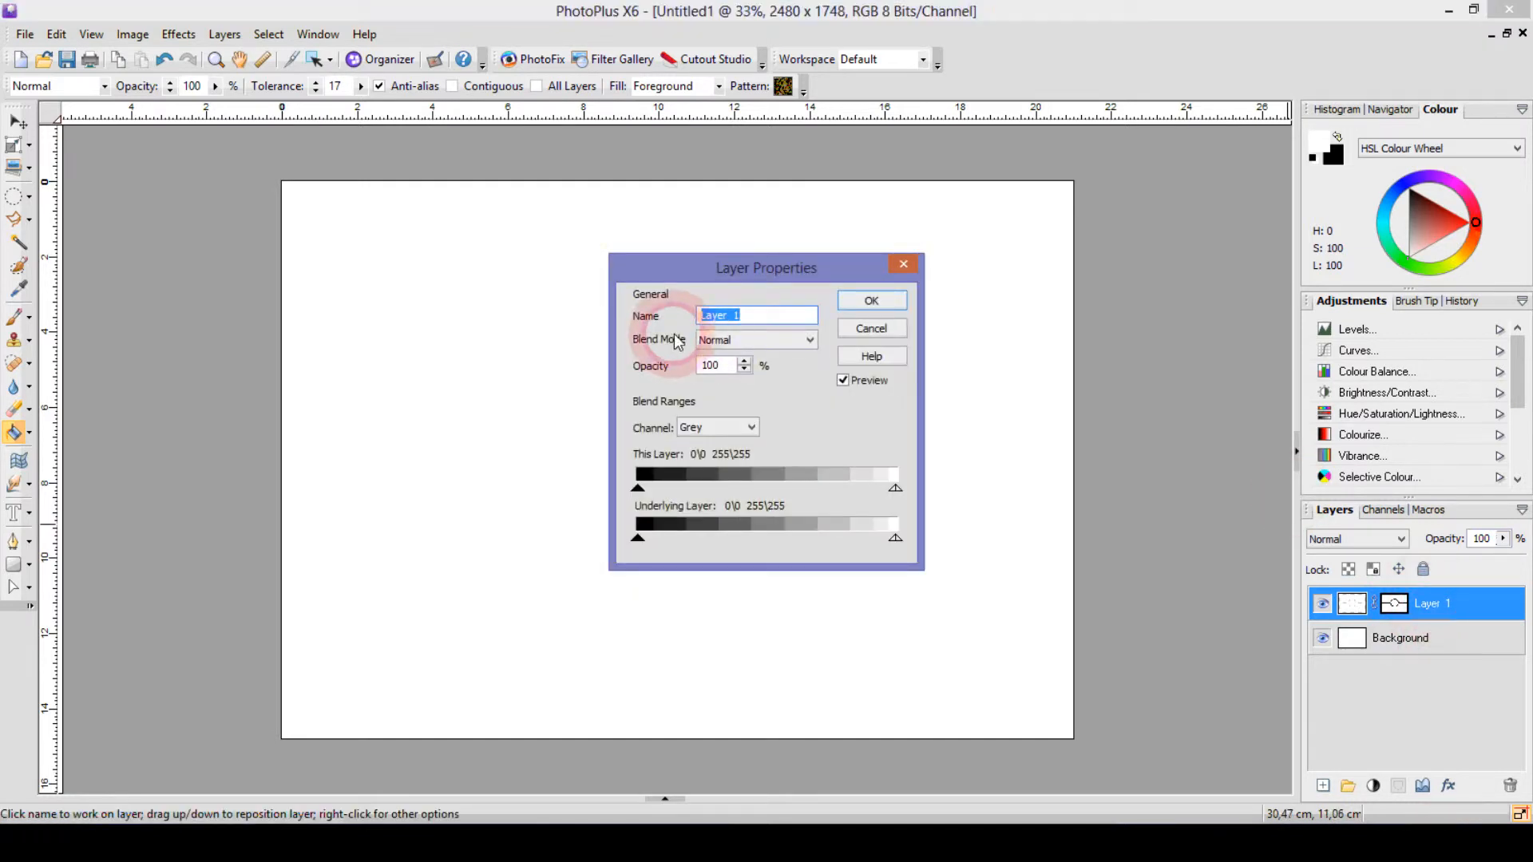
type("L")
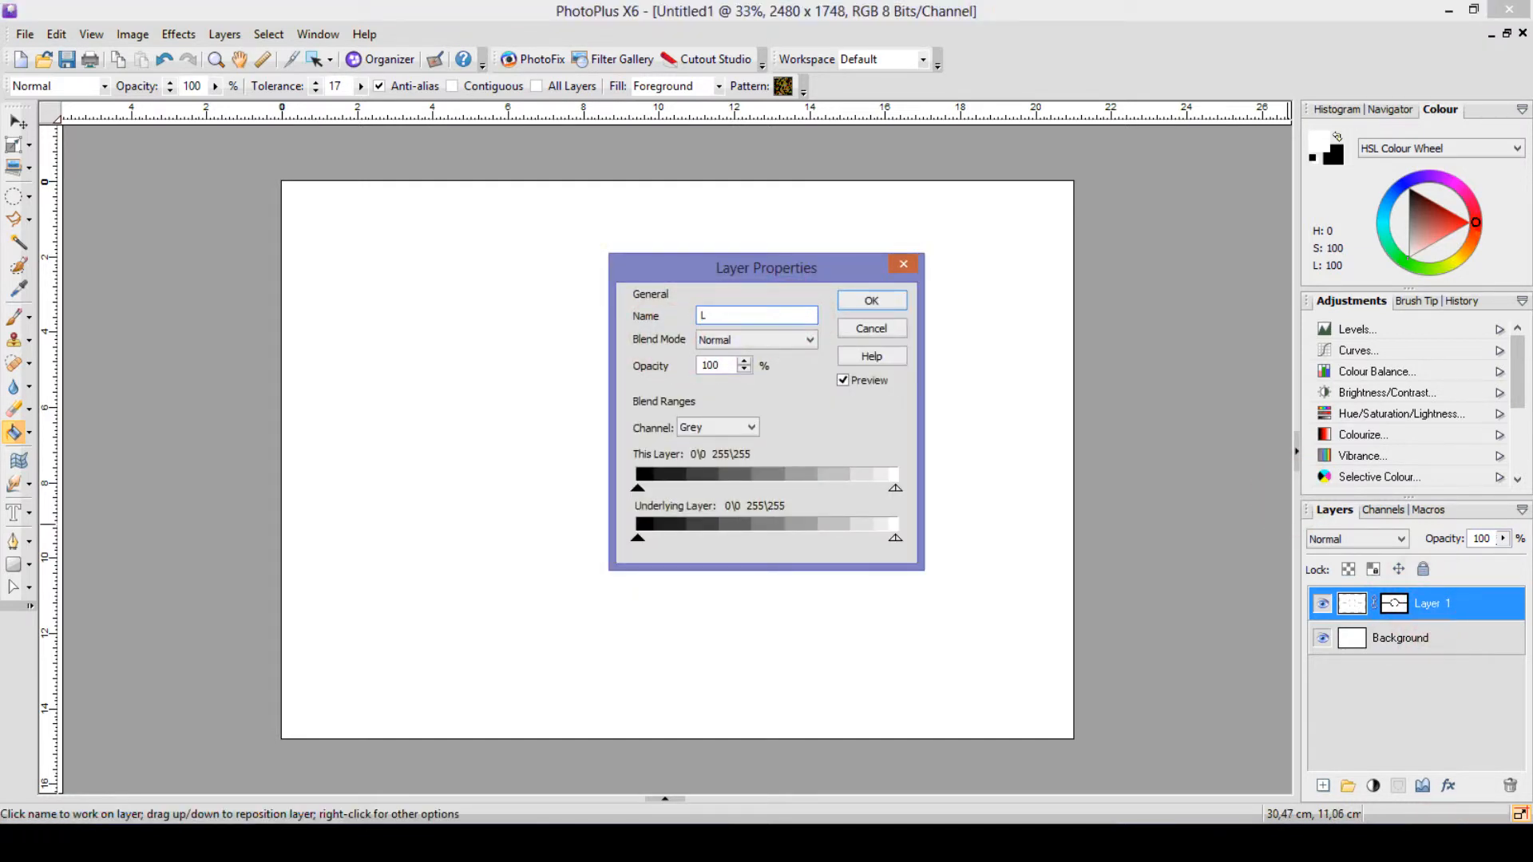
type("ayout layer")
left_click(860, 303)
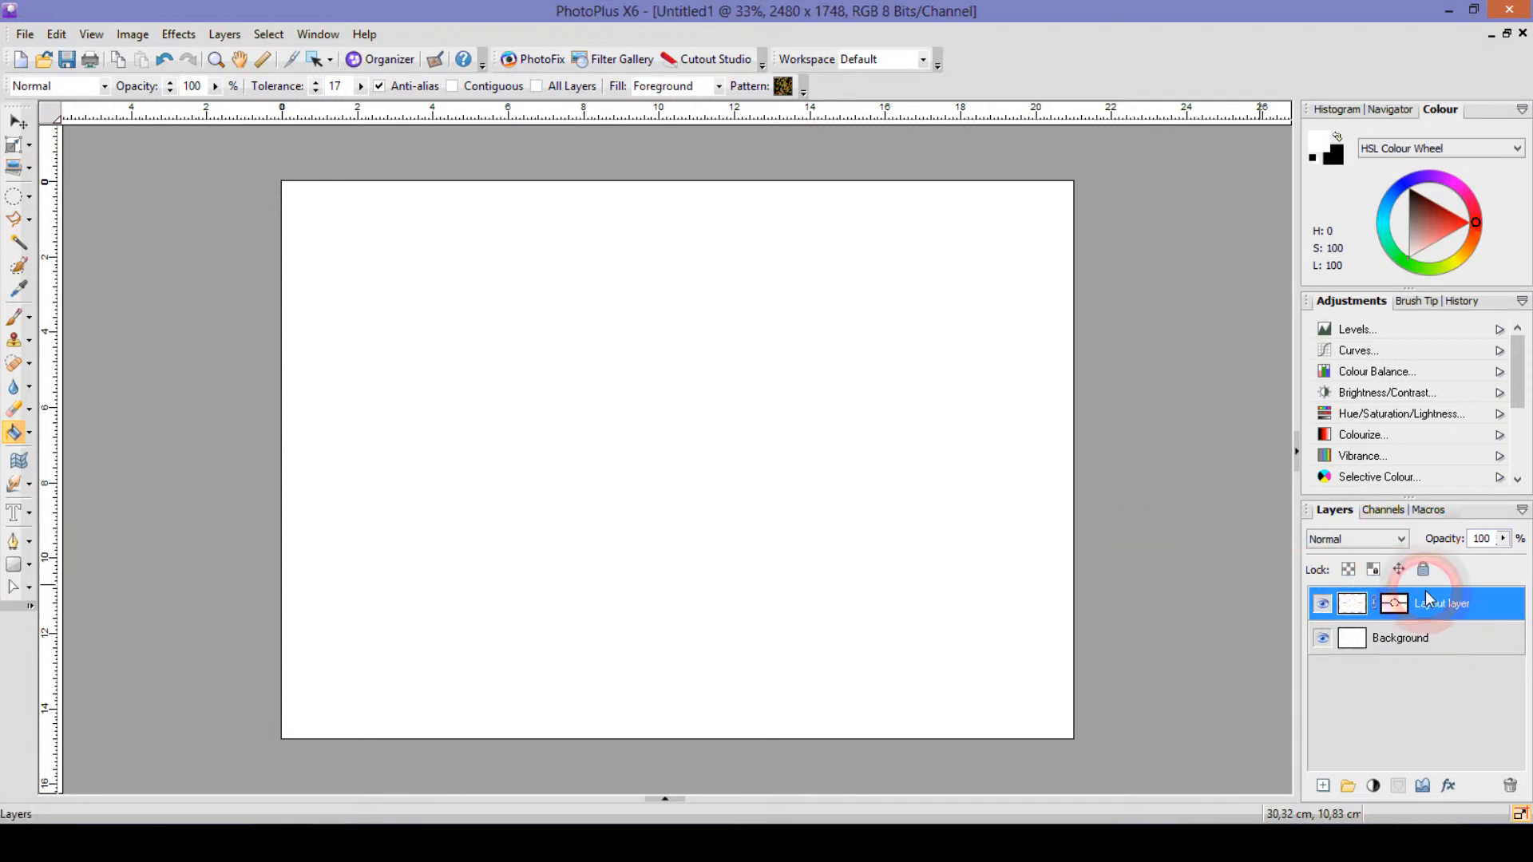
Step: Apply a solid black Outline effect to the Layout layer, 5 wide and aligned outside
left_click(1450, 787)
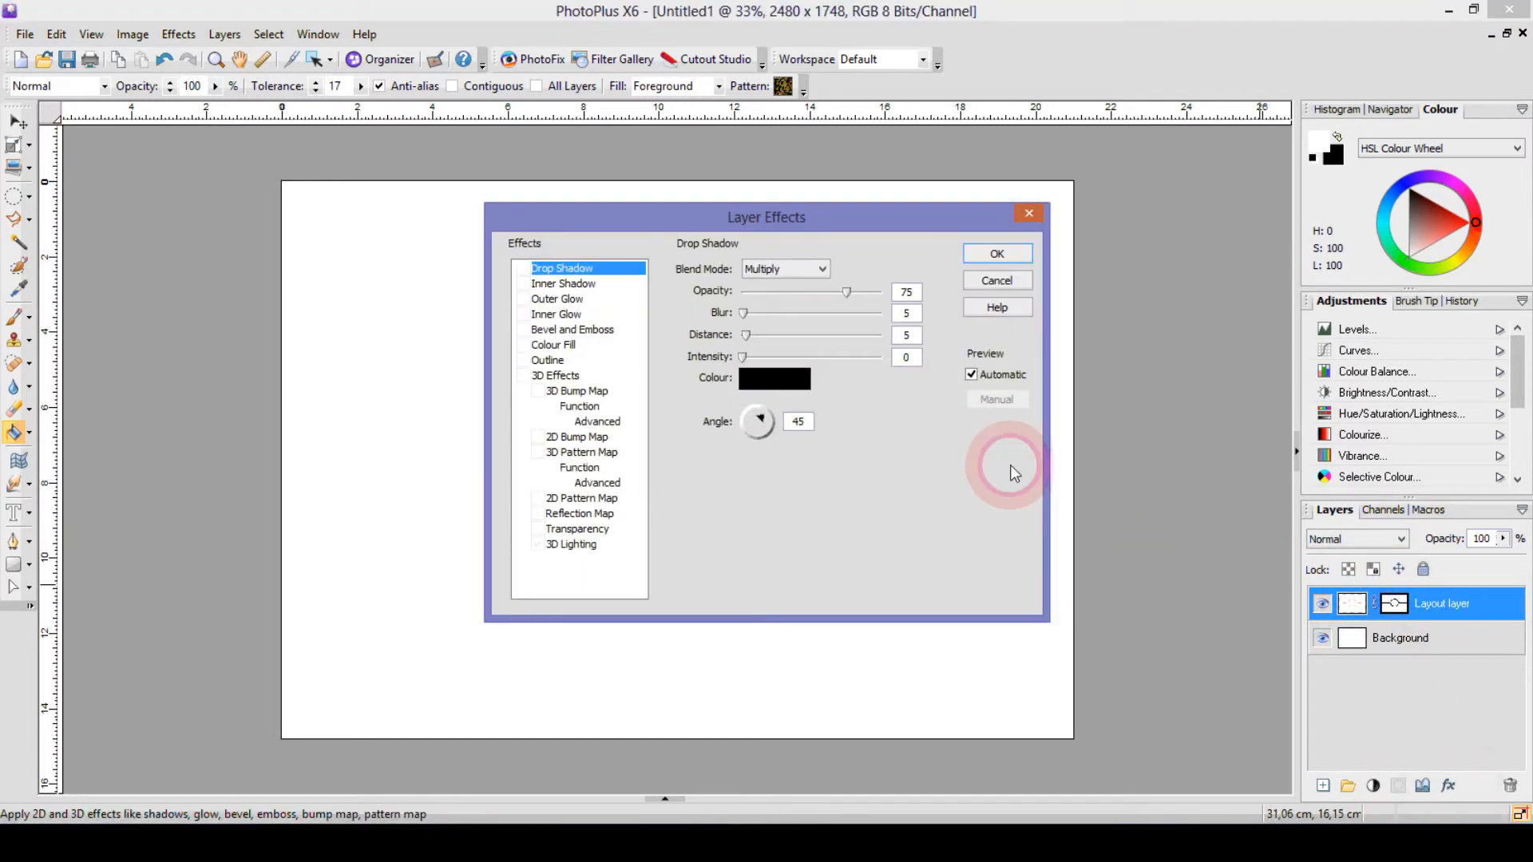
left_click(522, 360)
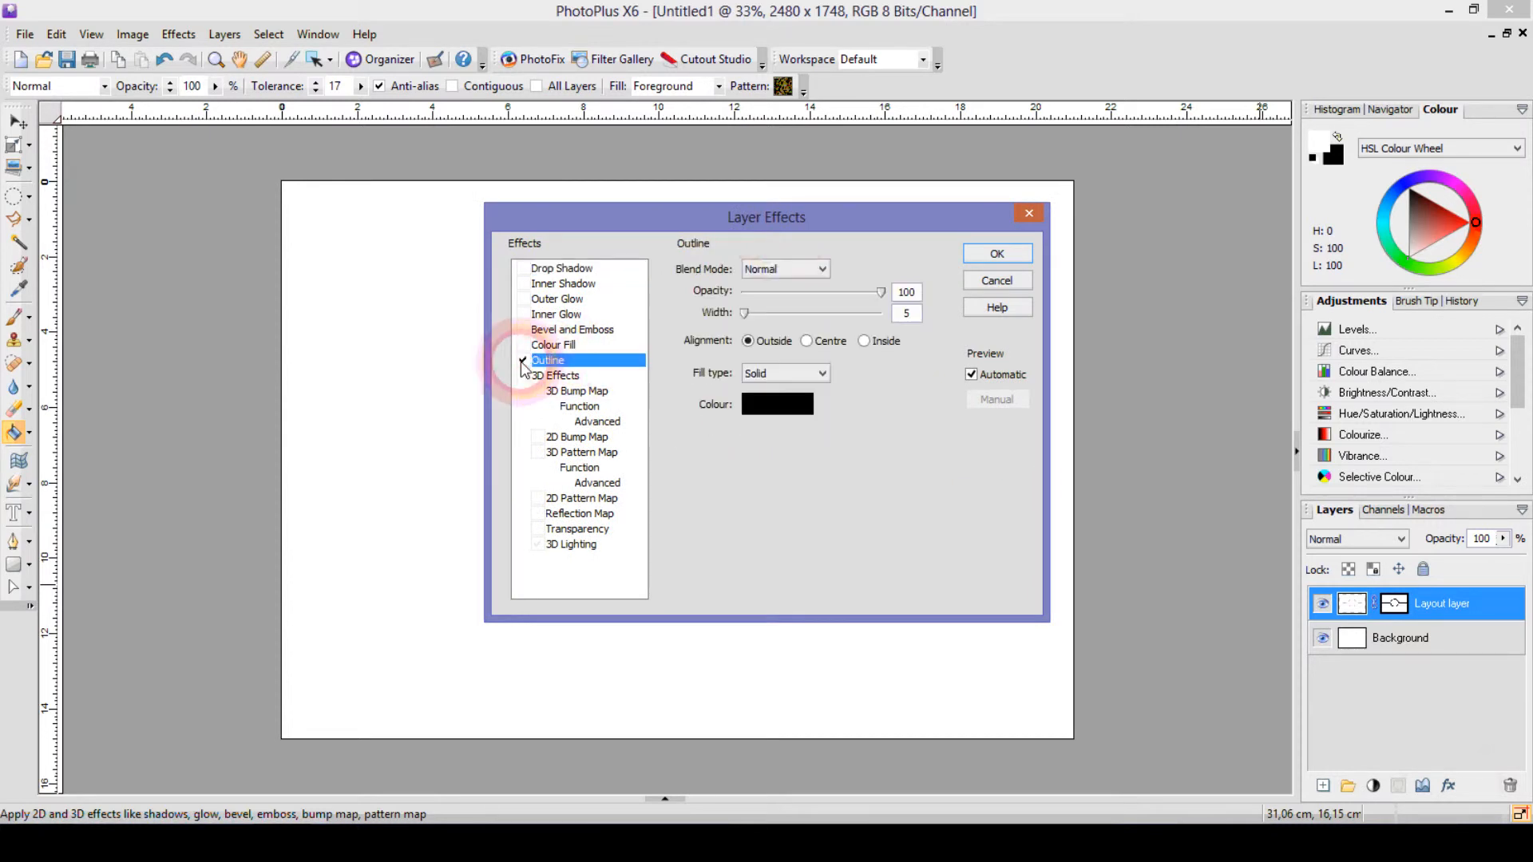
left_click(994, 264)
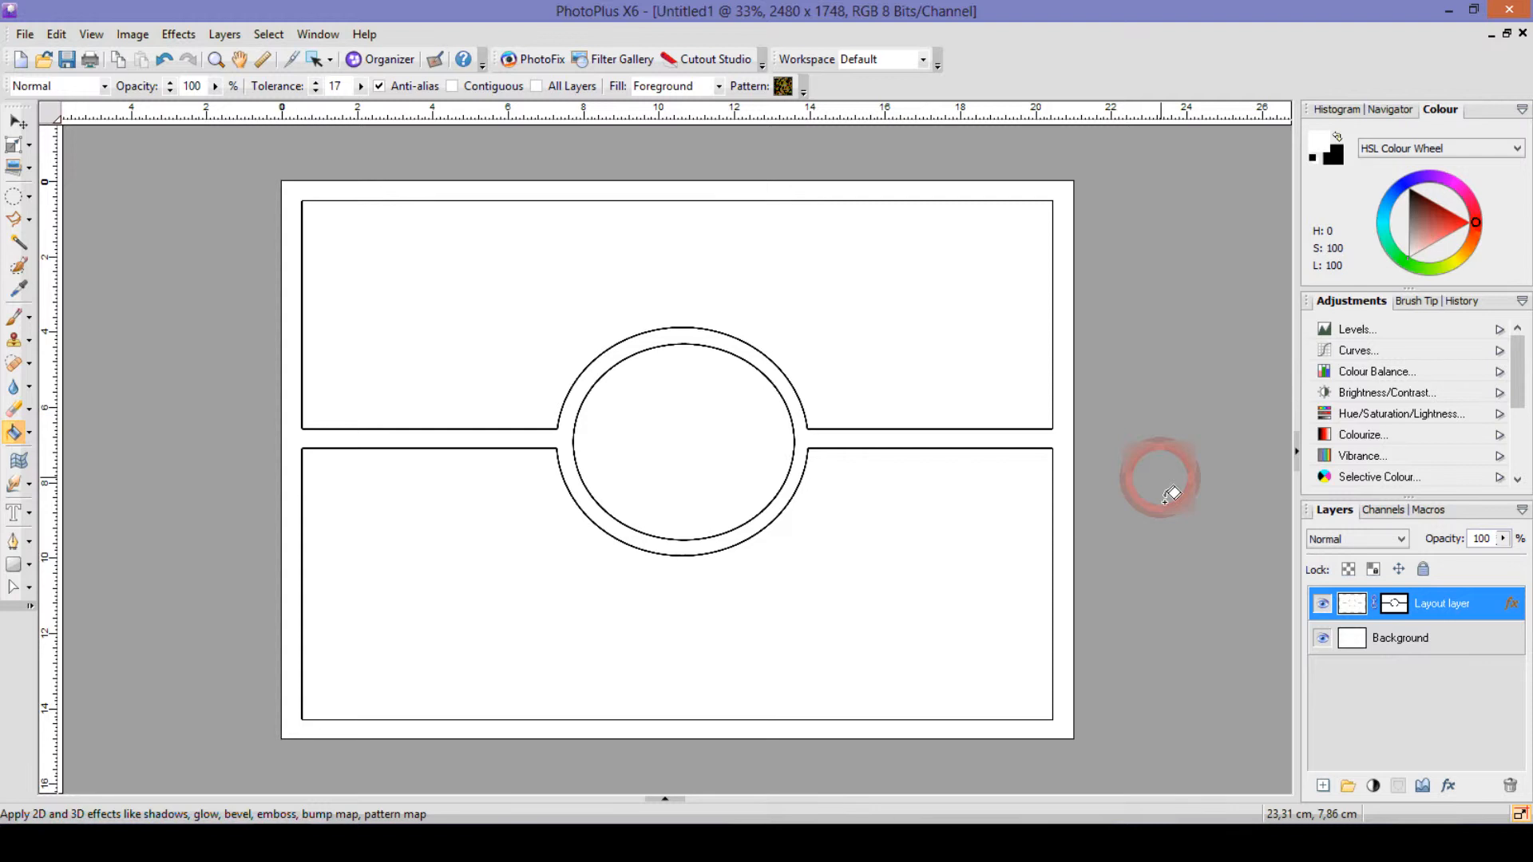
Step: Create a layer group named "Frame1" above the Layout layer with its blend mode set to Normal
left_click(14, 120)
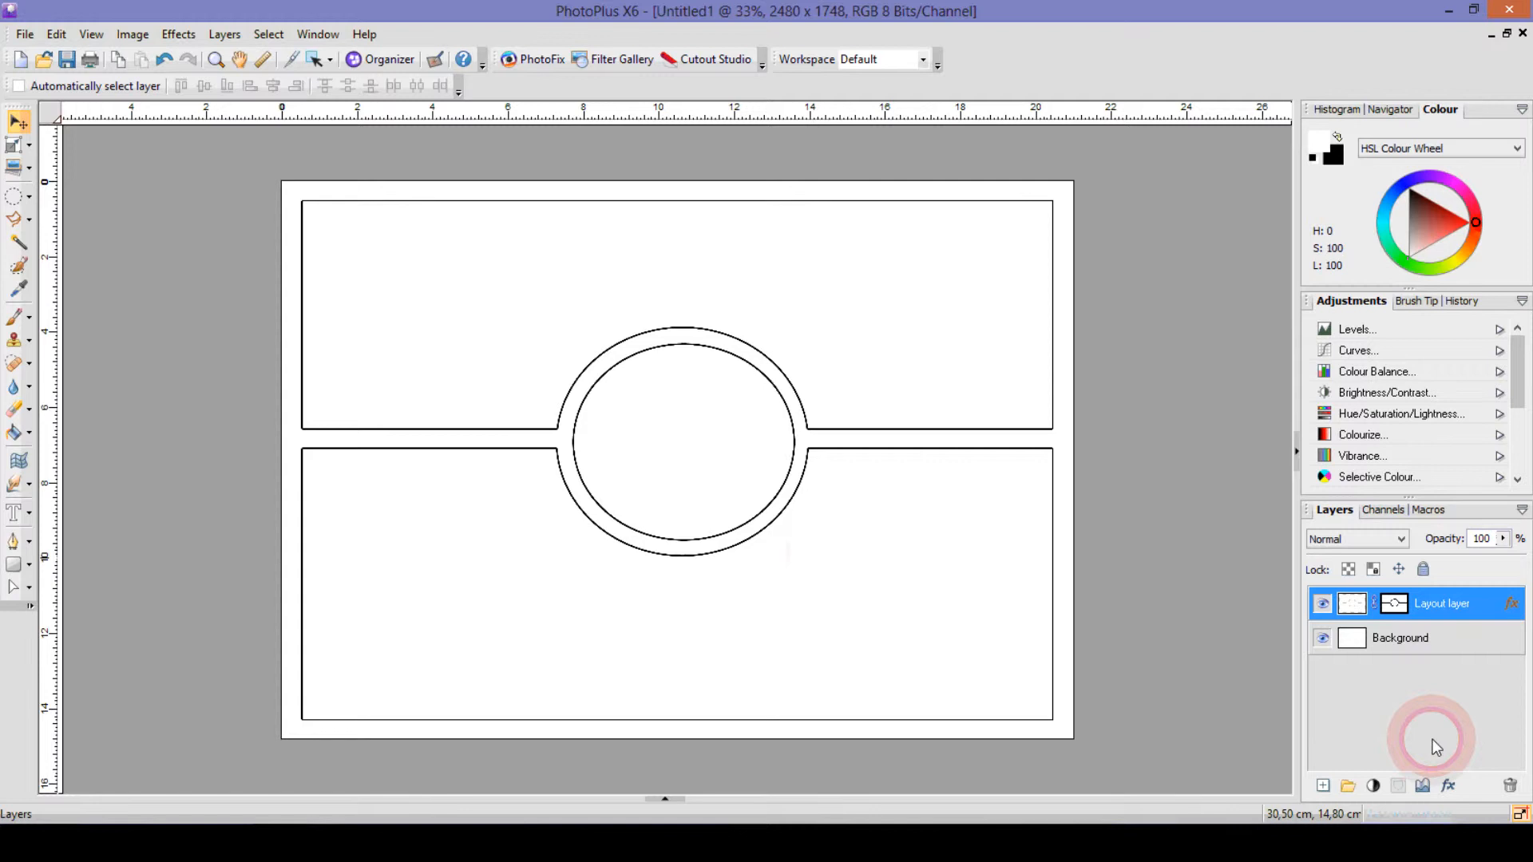
left_click(1349, 787)
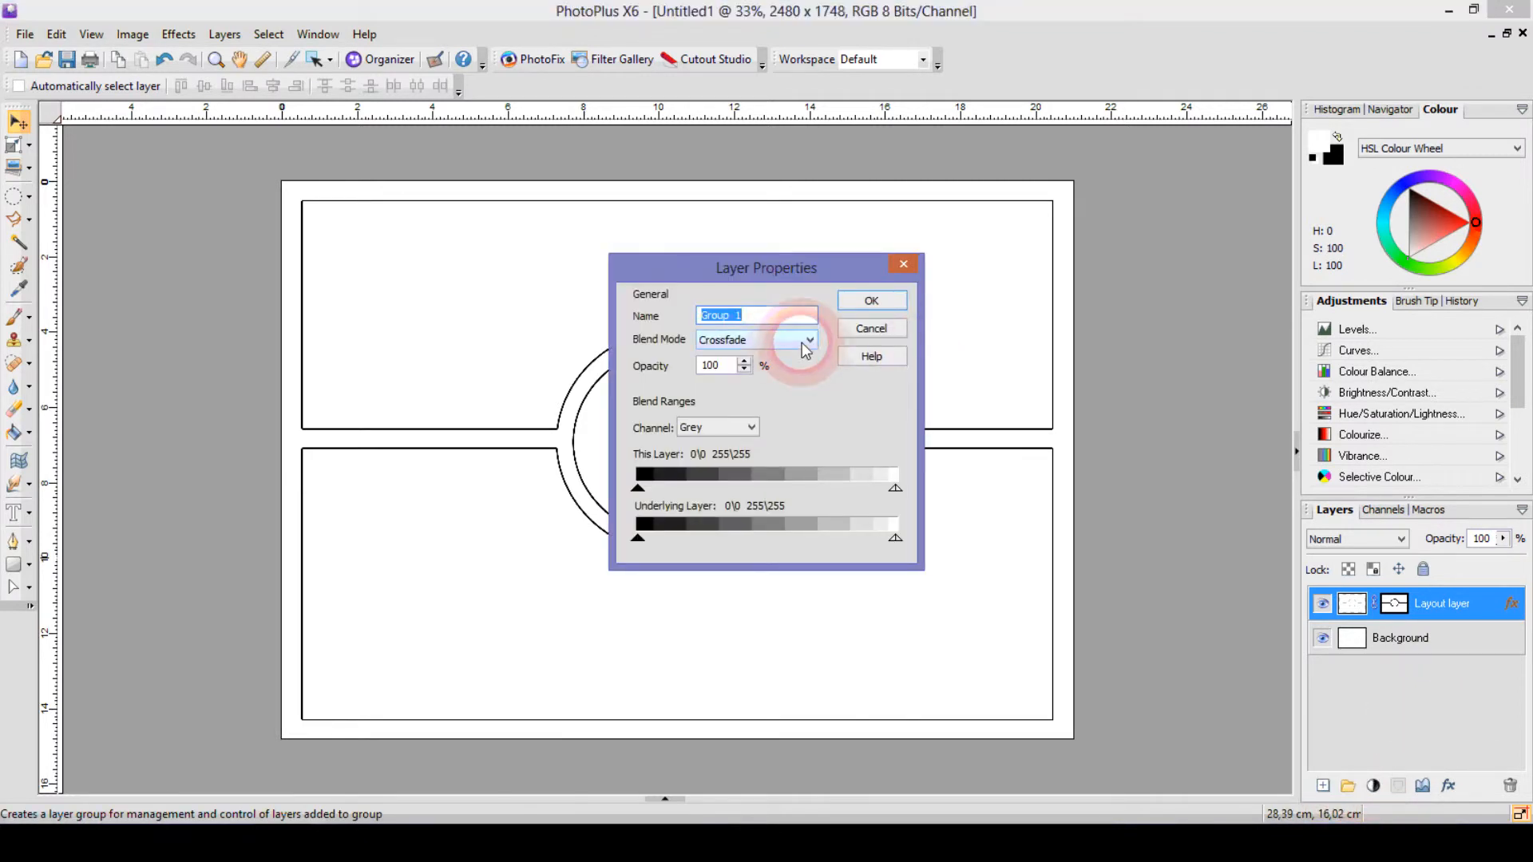
left_click(806, 349)
left_click(763, 374)
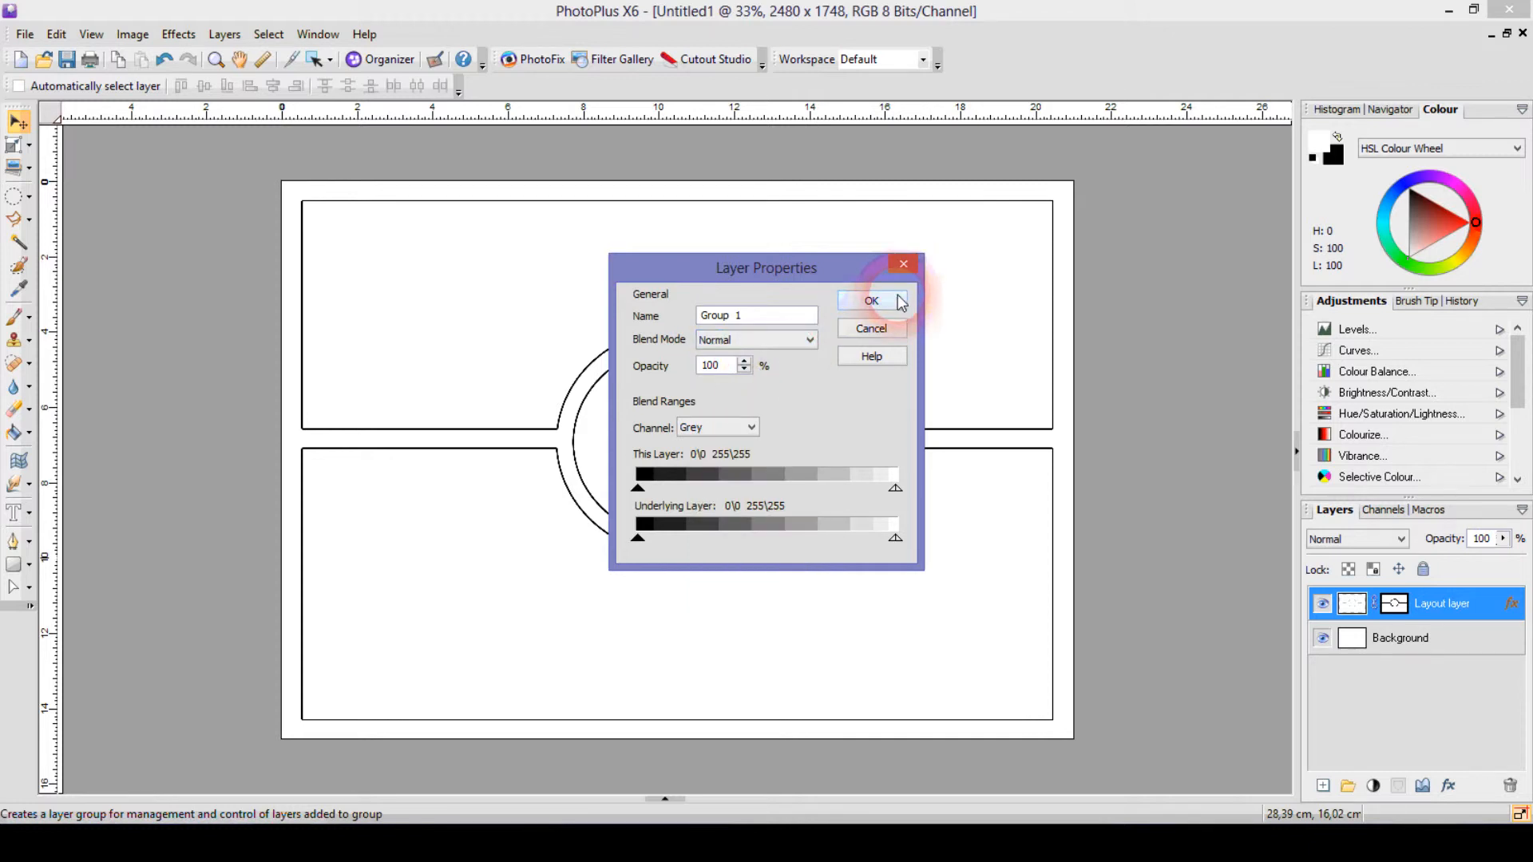
left_click_drag(771, 317, 643, 320)
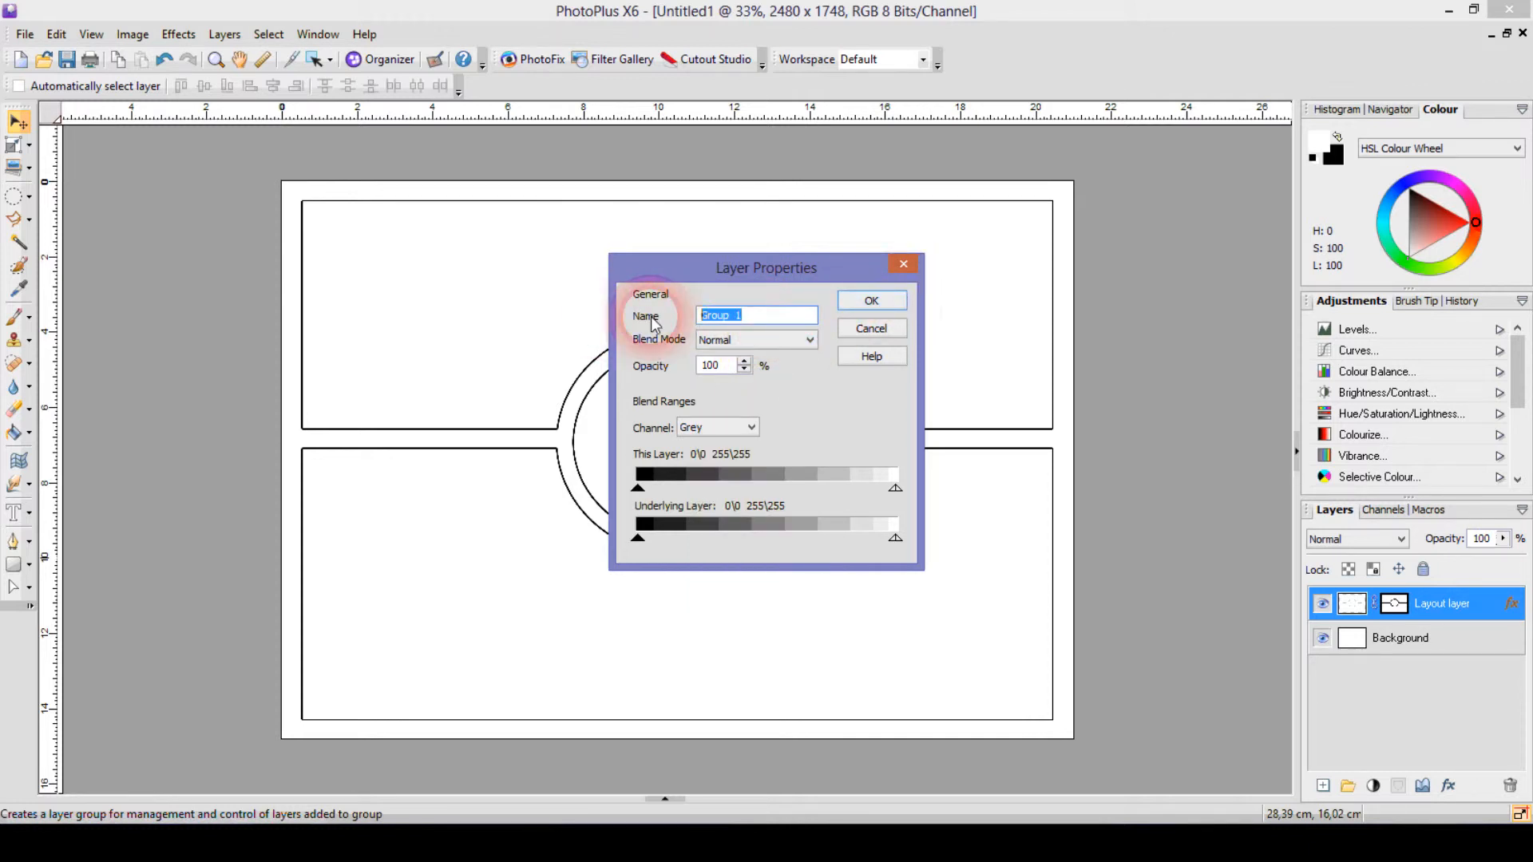
type("Fram")
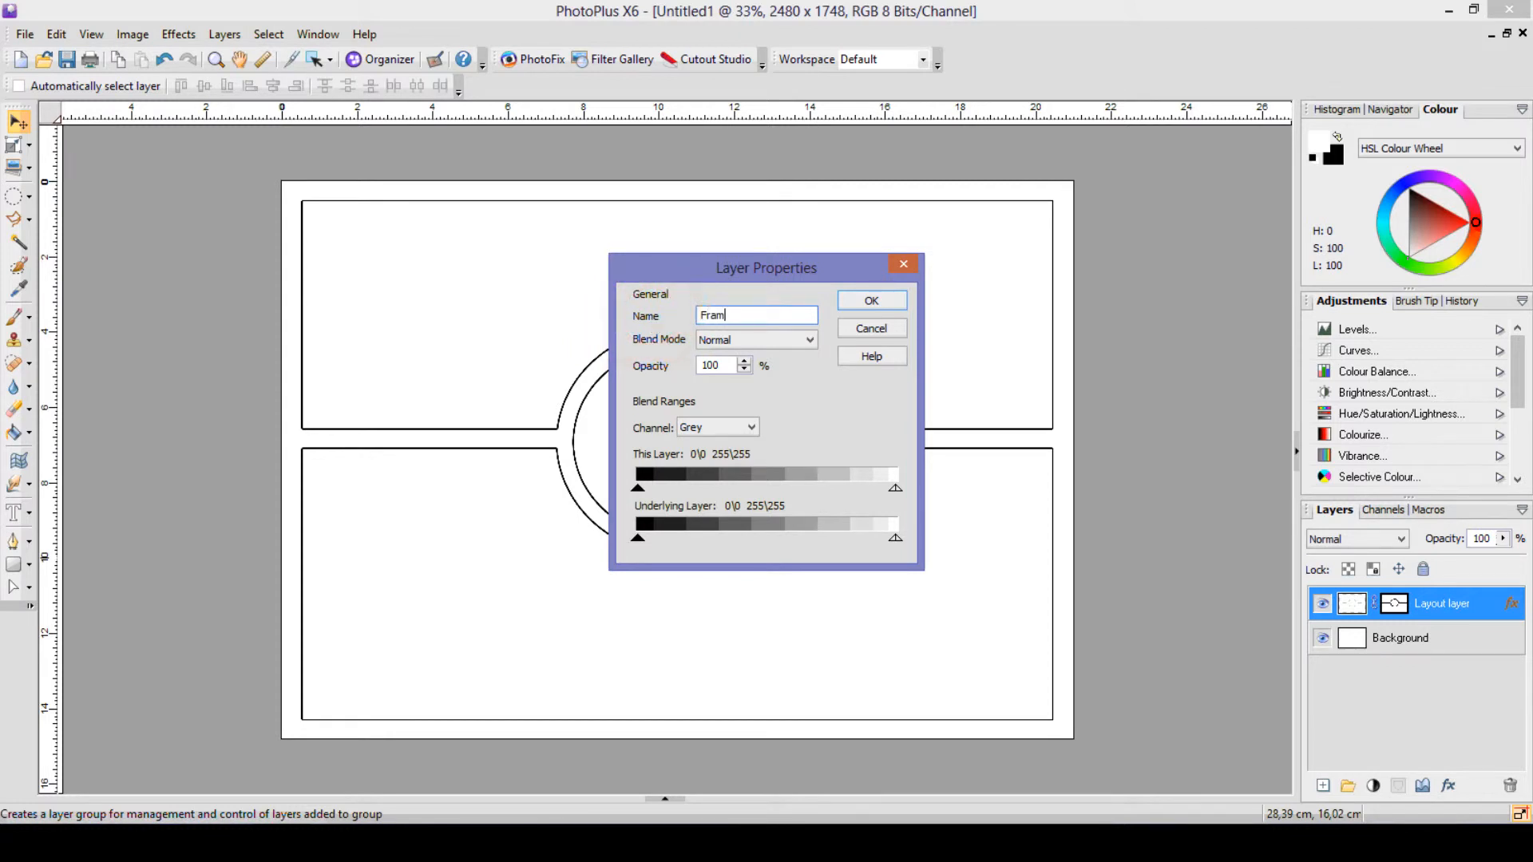
key("Return")
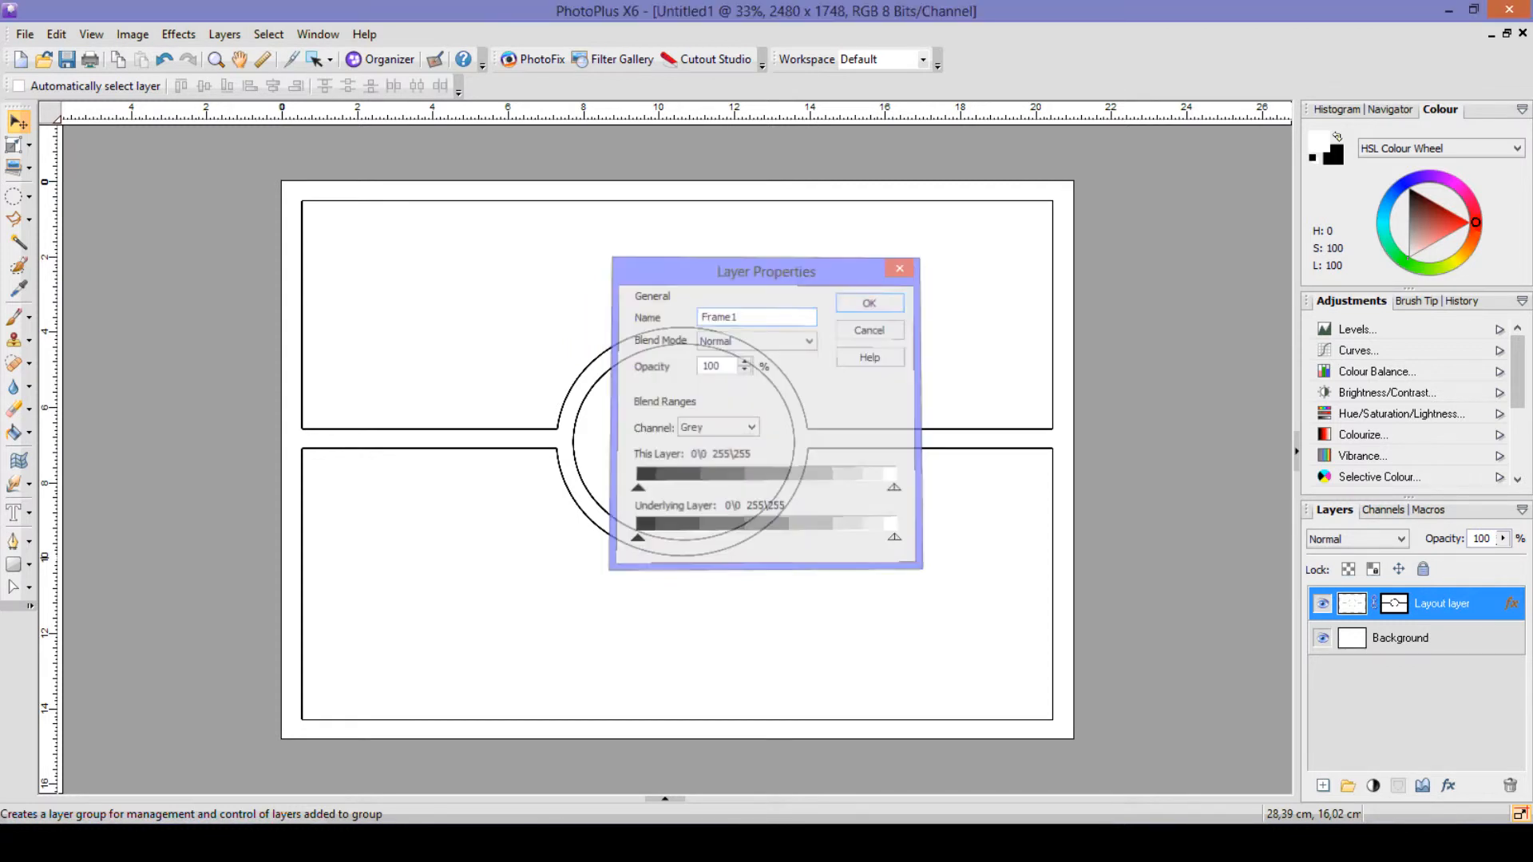
left_click(651, 316)
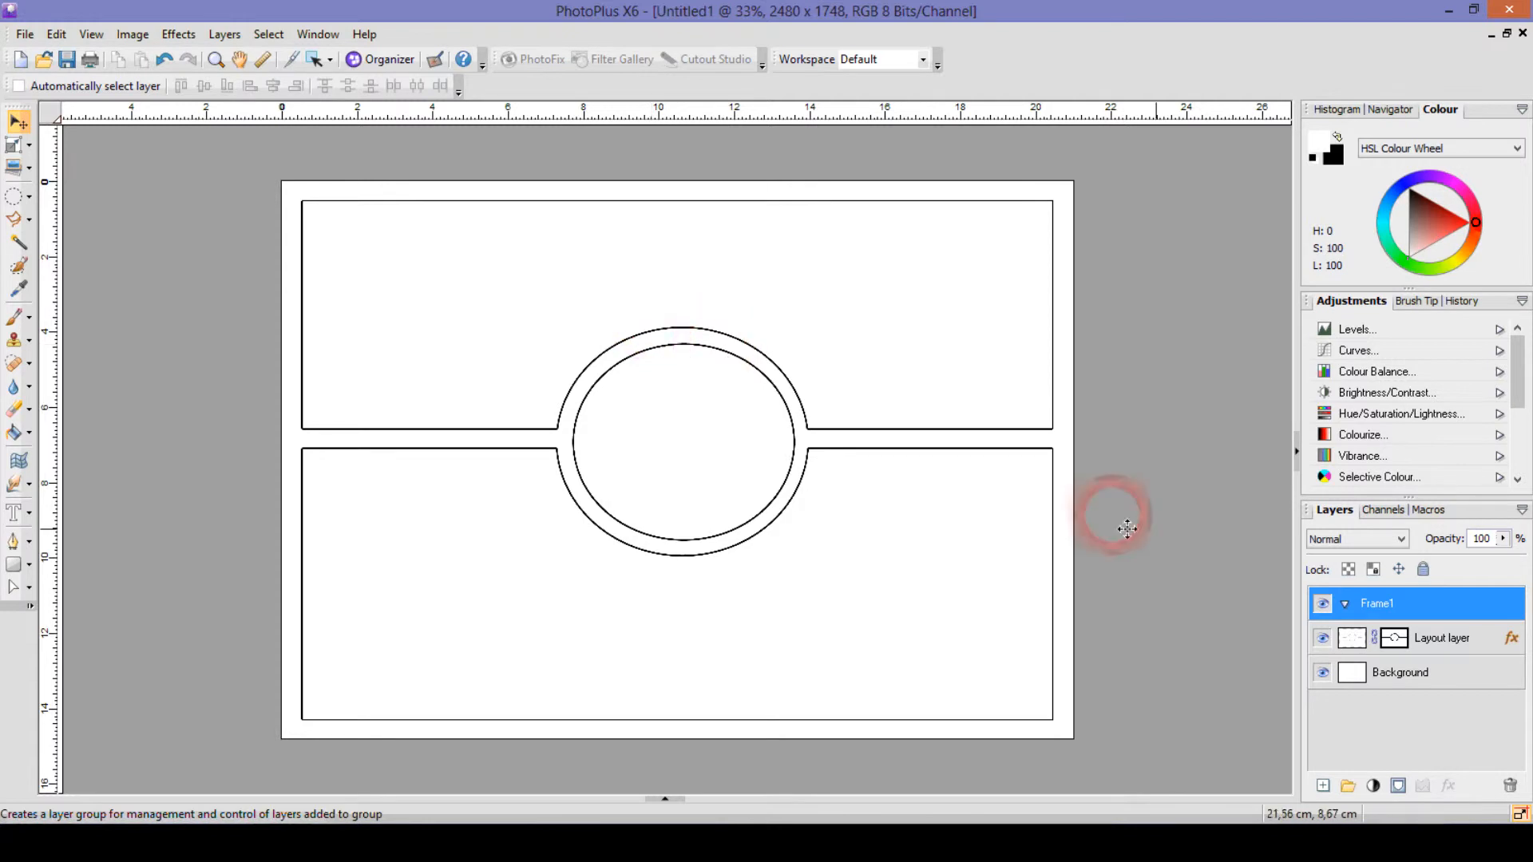
Step: Add a new empty layer with default properties inside the Frame1 group and collapse the group
left_click(1375, 605)
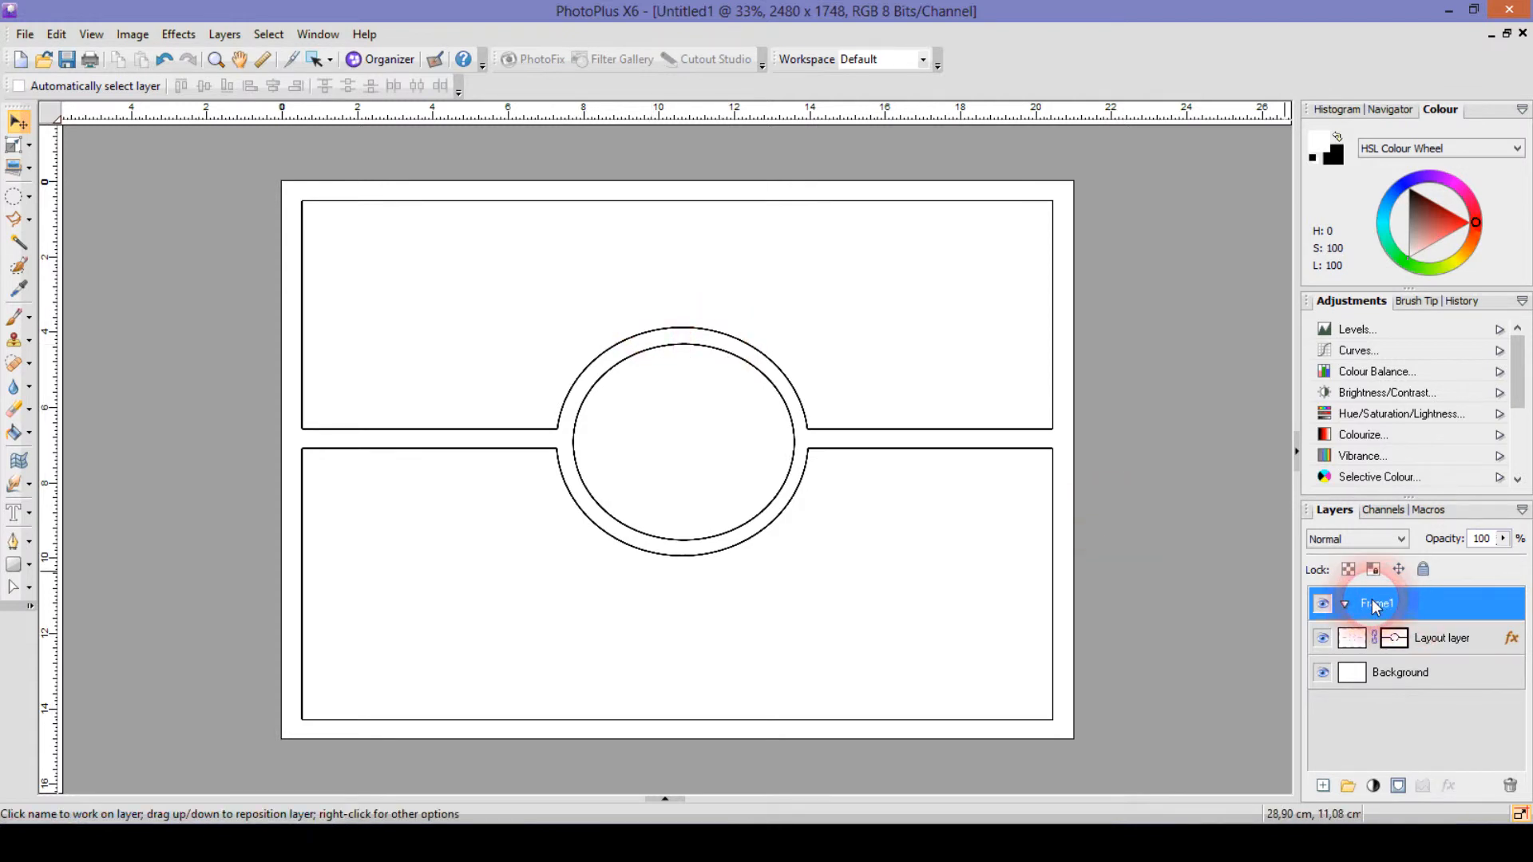
left_click(1324, 787)
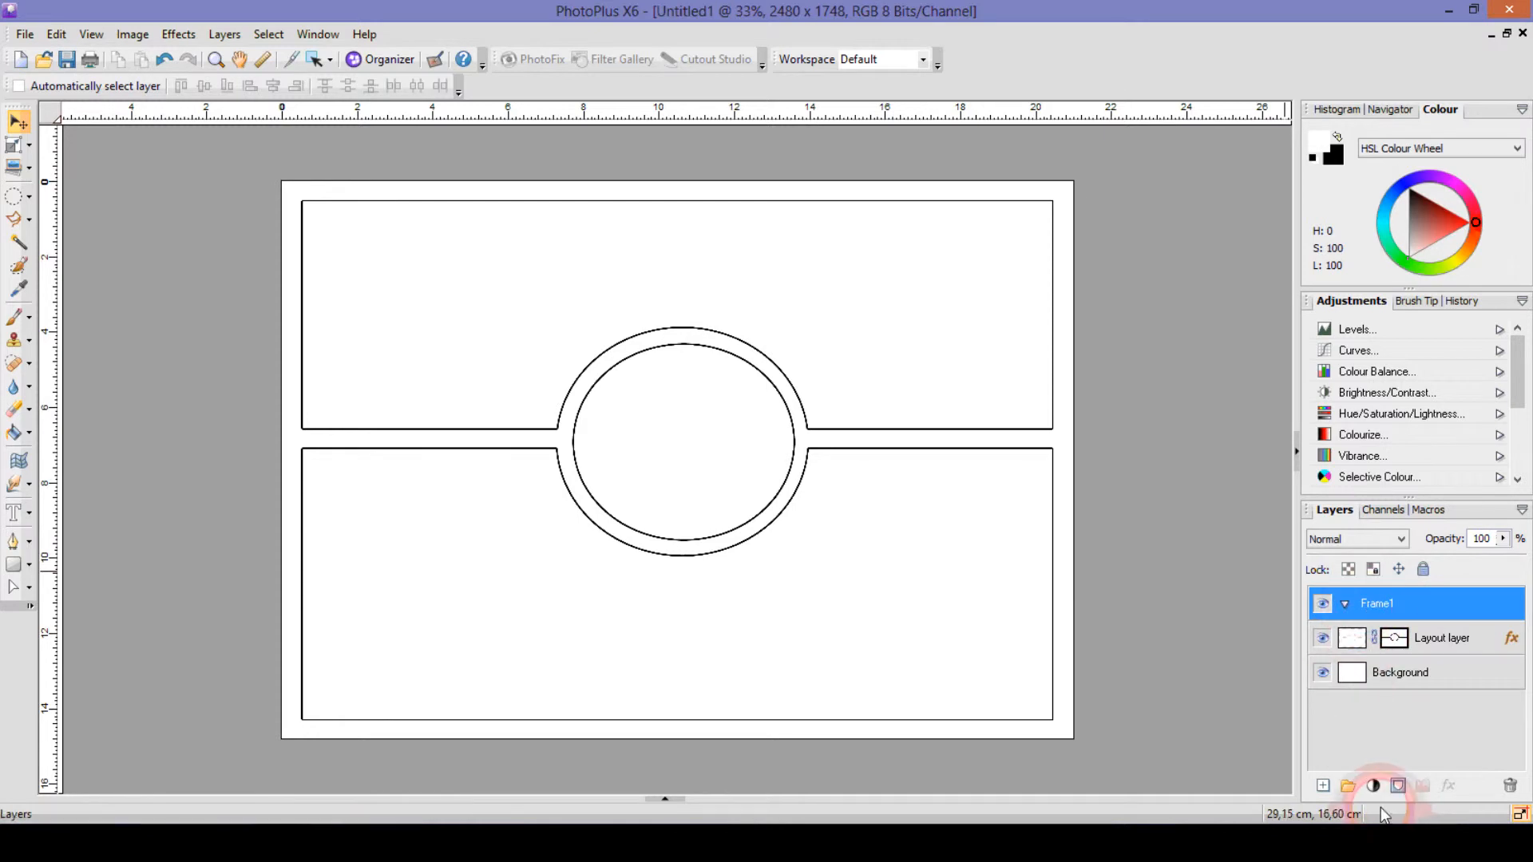
left_click(1323, 787)
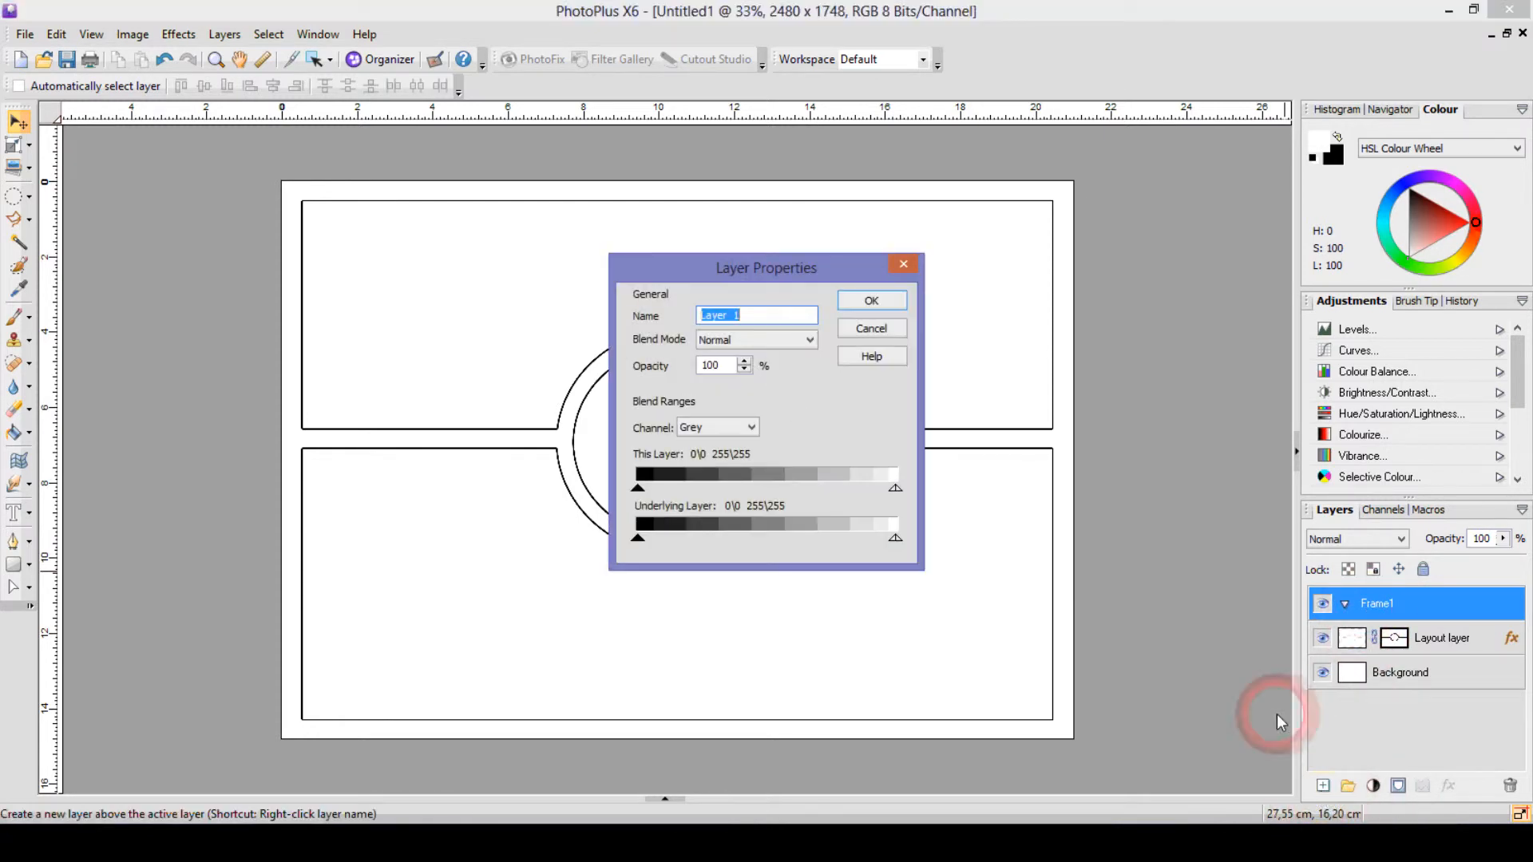
left_click(849, 304)
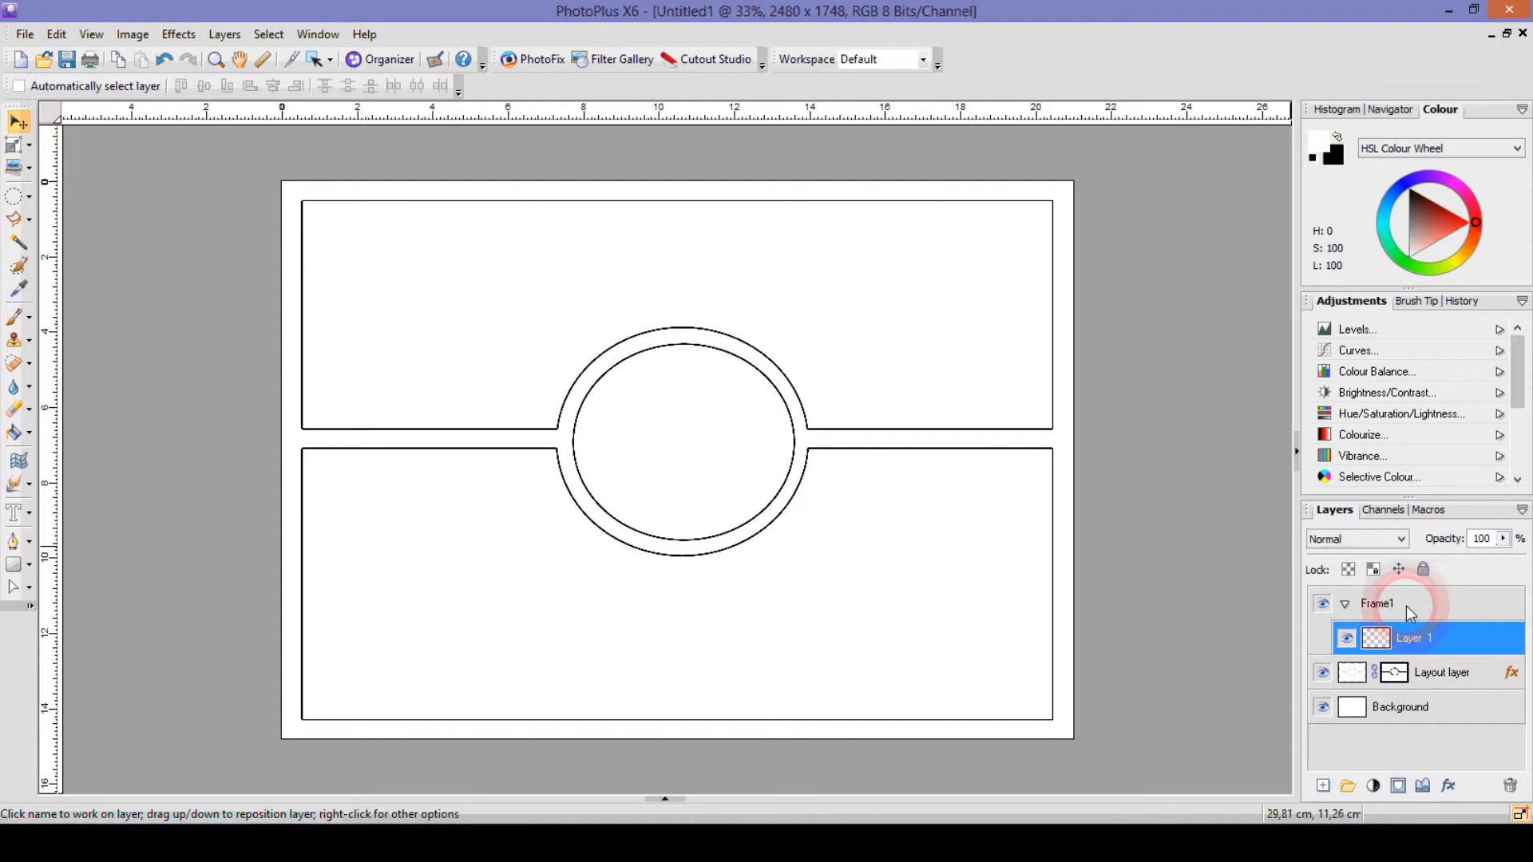
left_click(1346, 604)
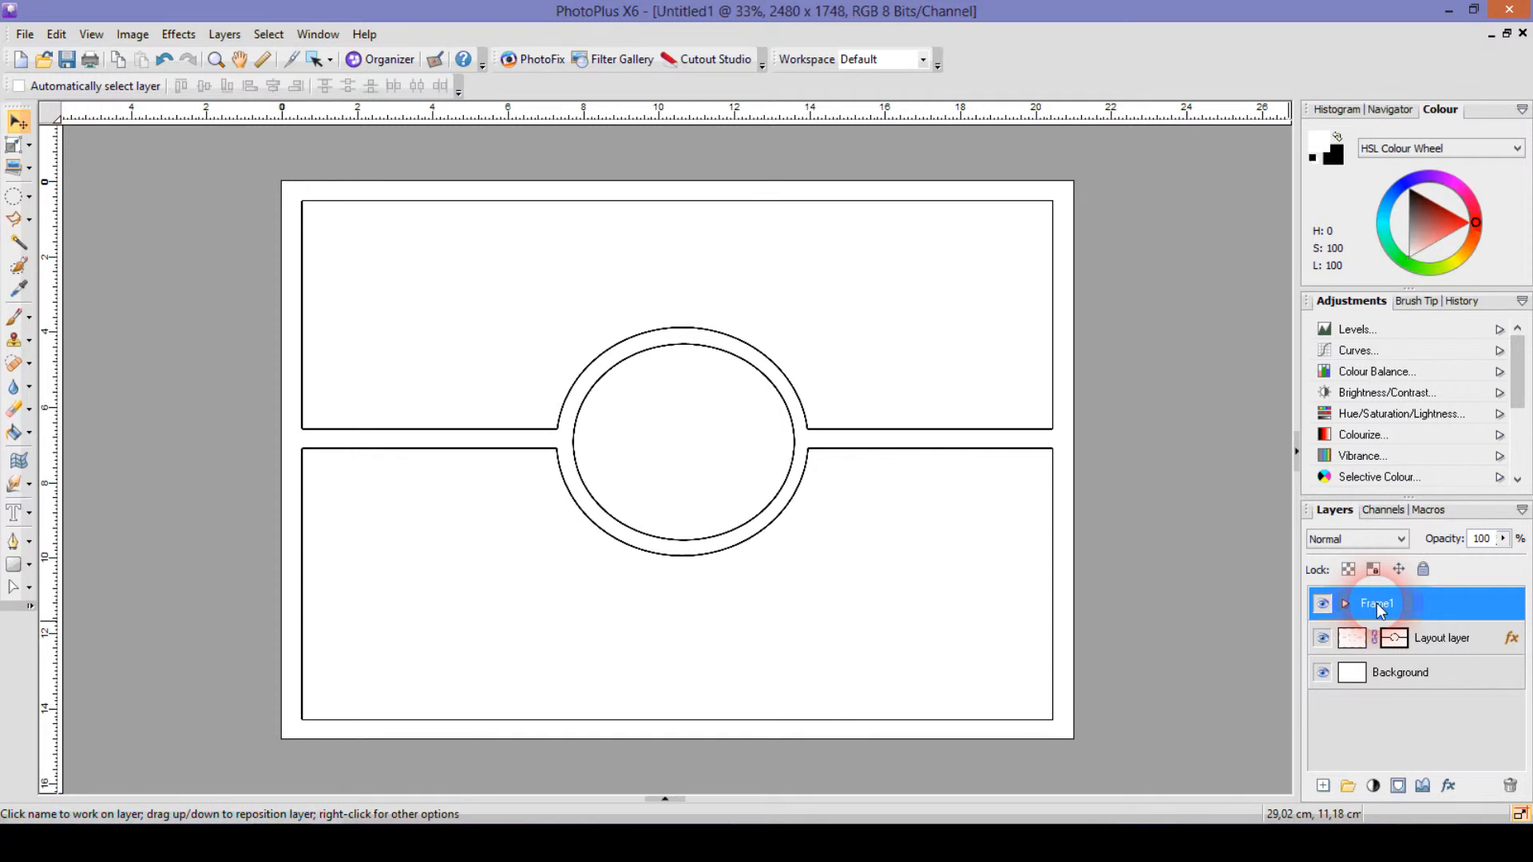
Step: Duplicate the Frame1 group within the same document as "Frame2"
right_click(1376, 602)
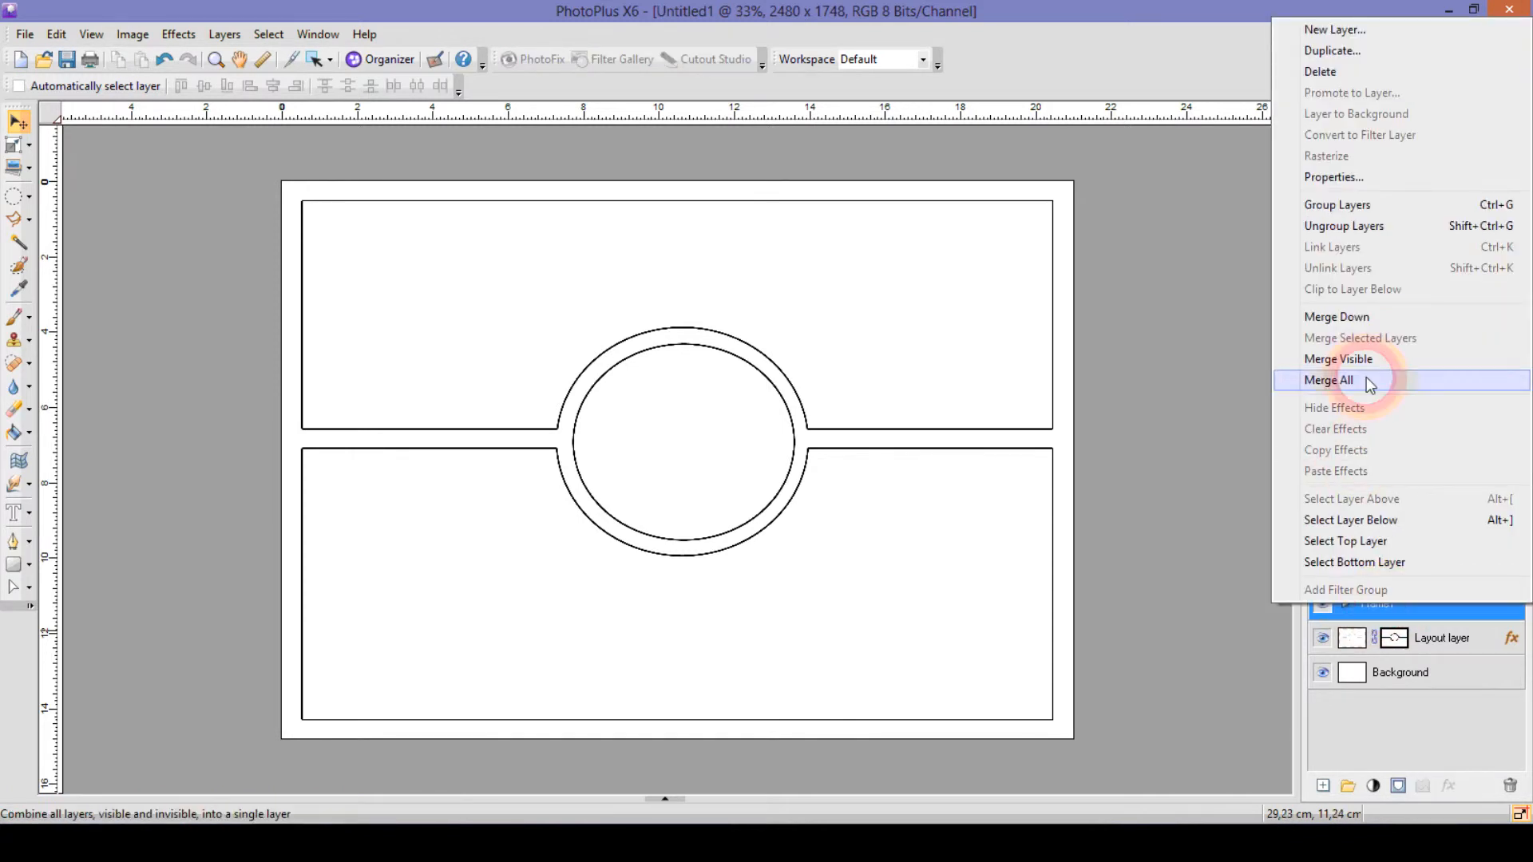
left_click(1362, 53)
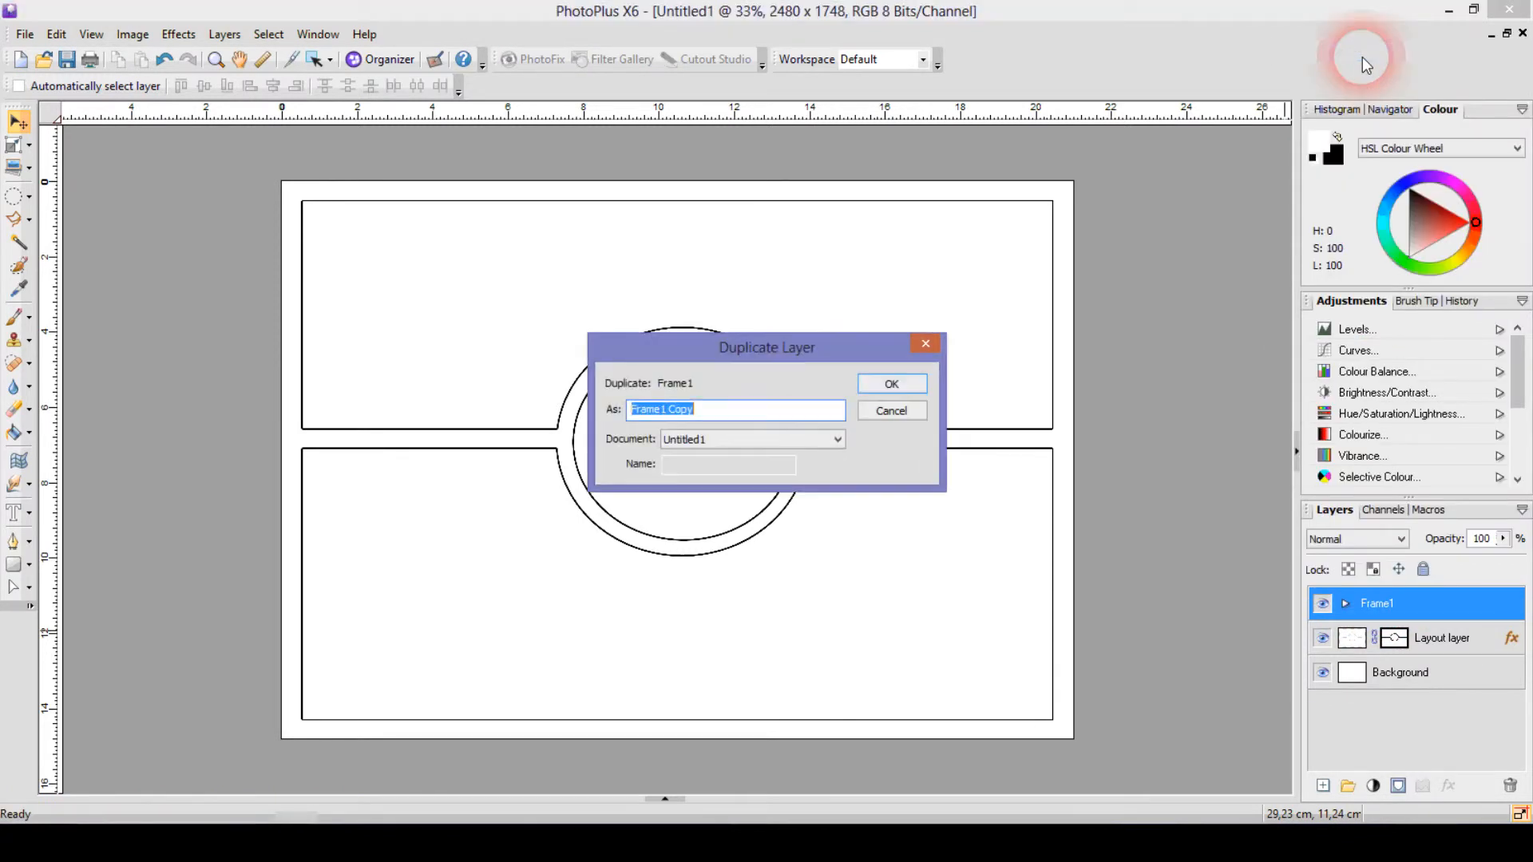
left_click_drag(722, 411, 662, 410)
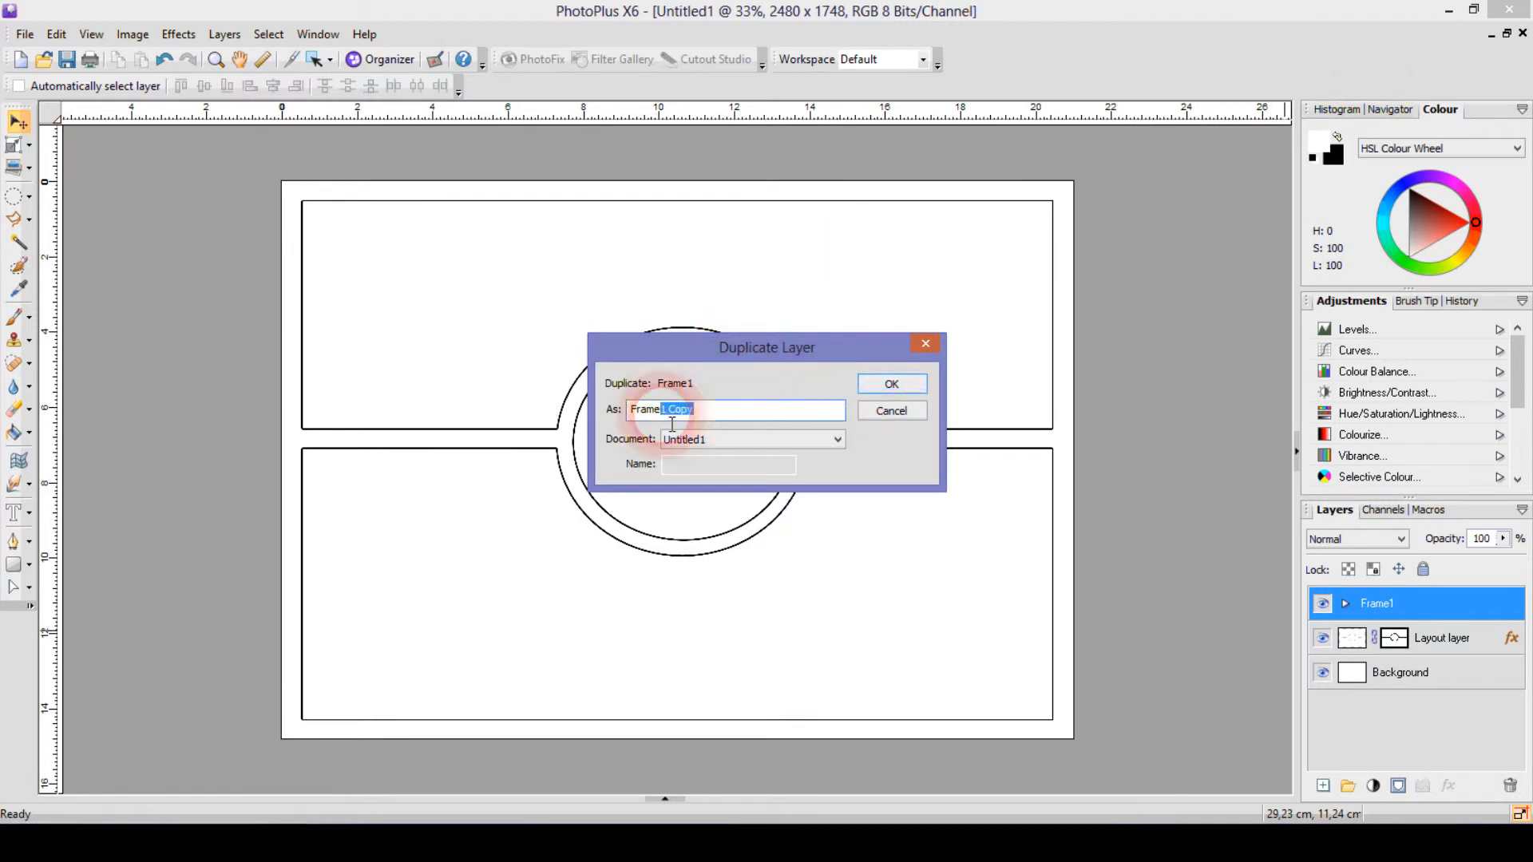
type("2")
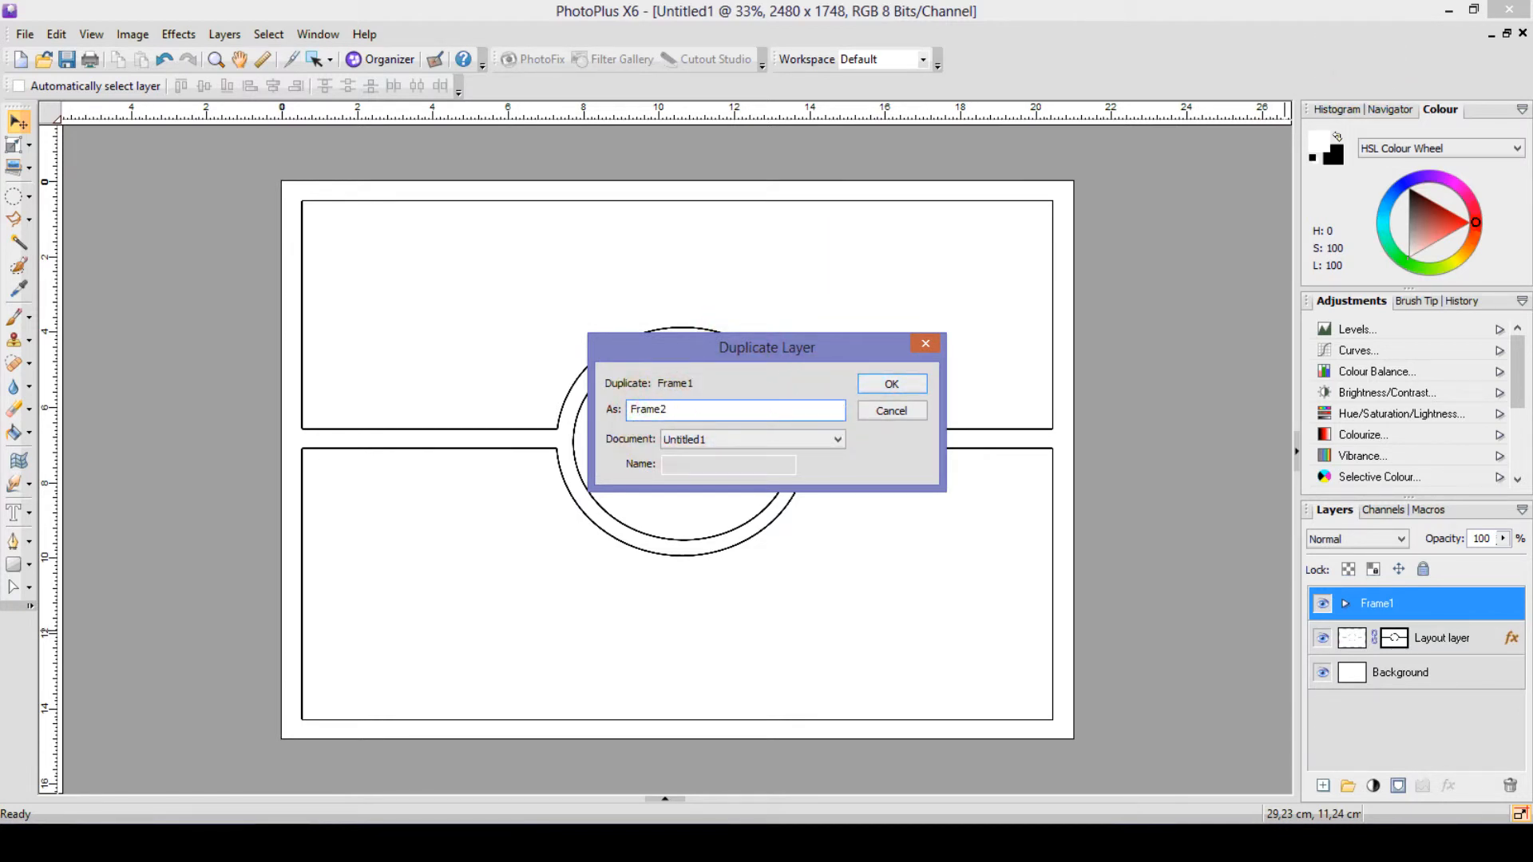
key("Return")
Step: Duplicate the Frame2 group within the same document as "Frame3"
left_click(1409, 611)
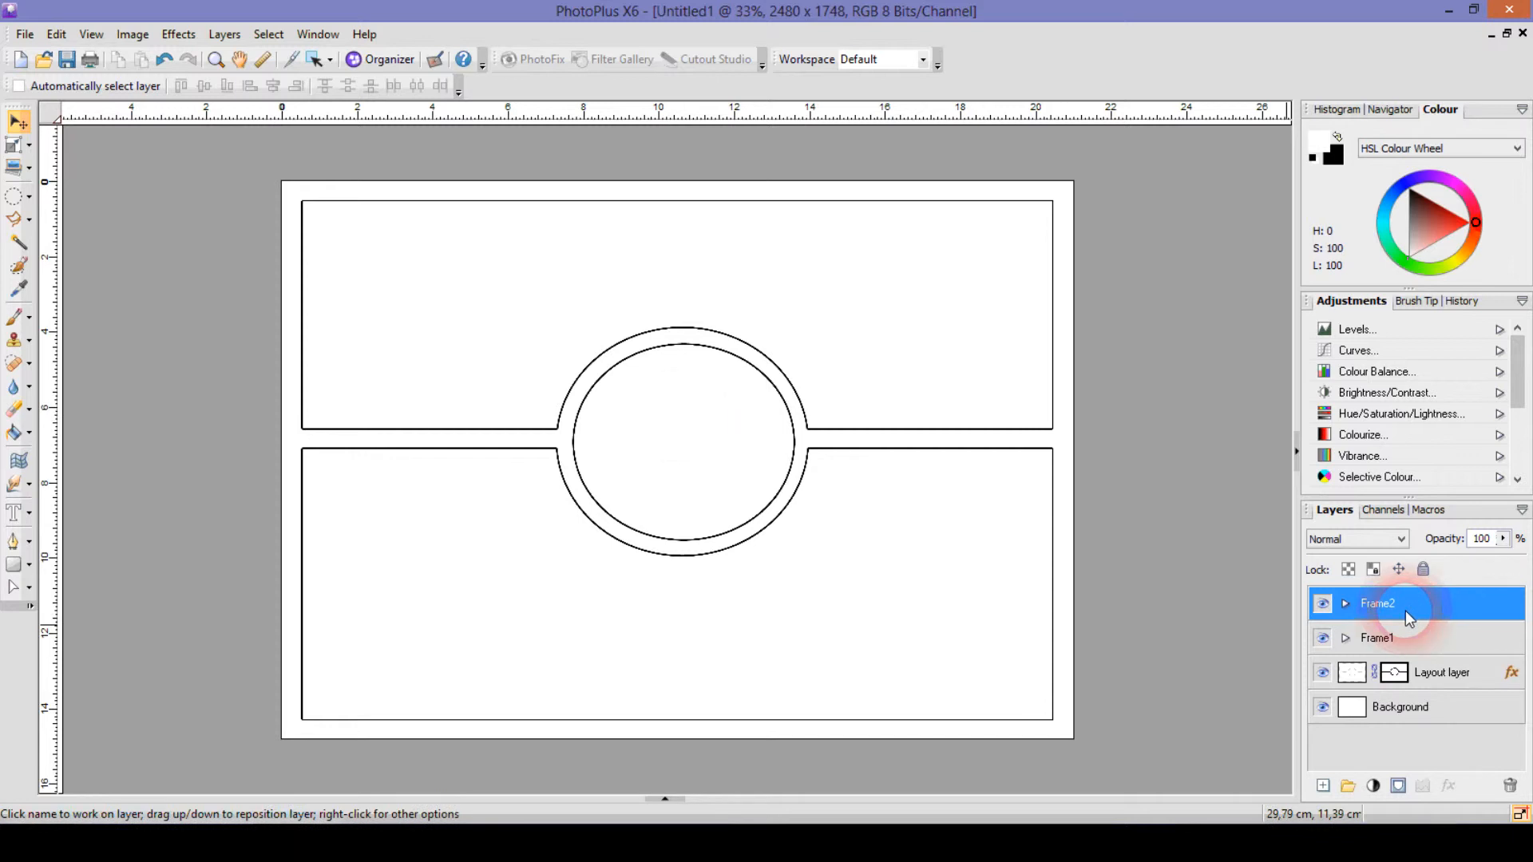
right_click(1405, 610)
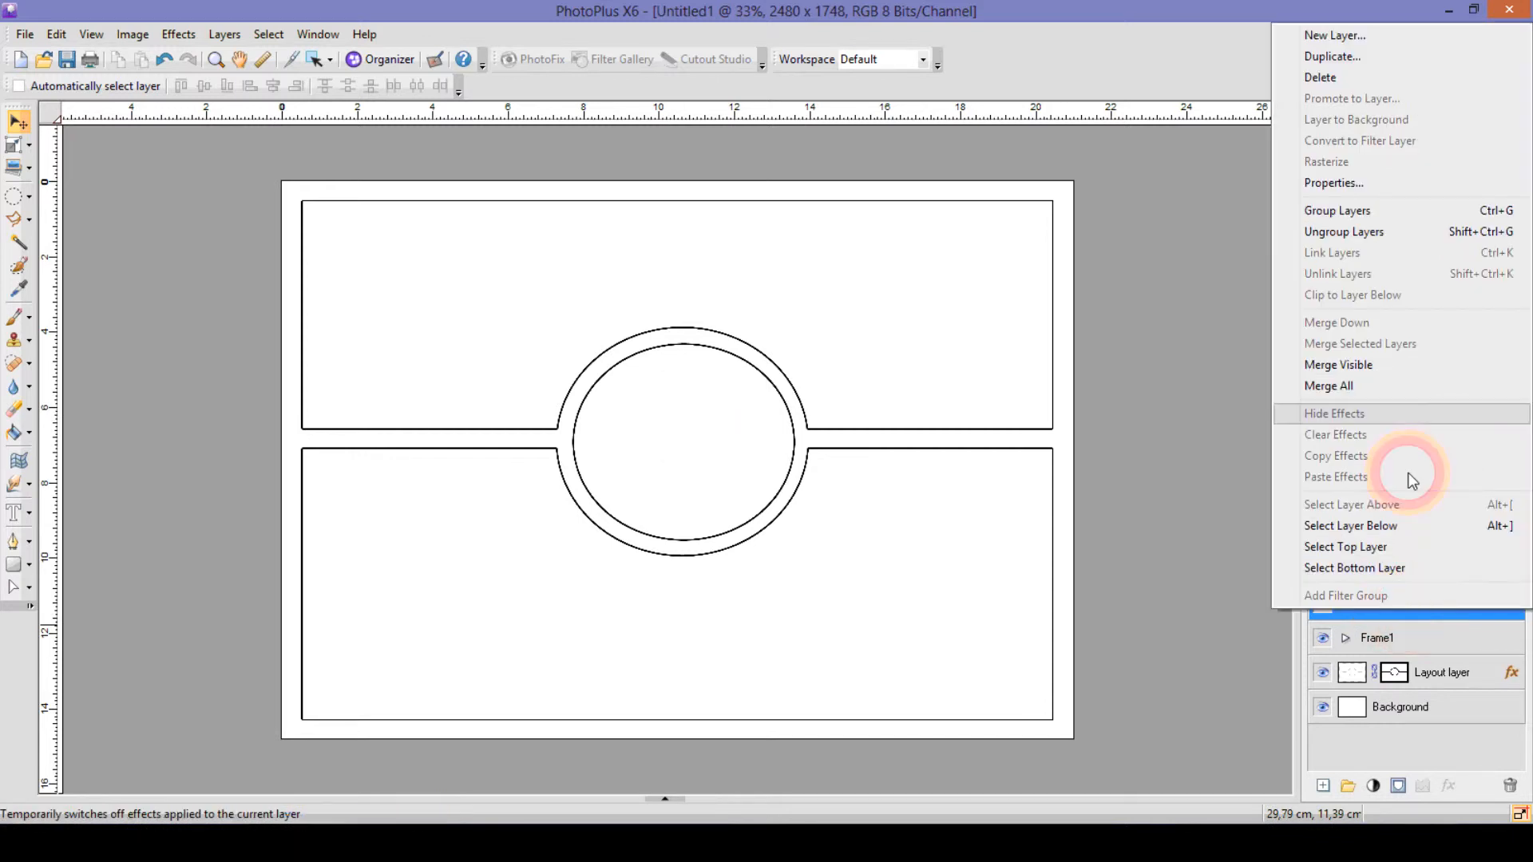
left_click(1353, 57)
left_click(701, 412)
double_click(679, 409)
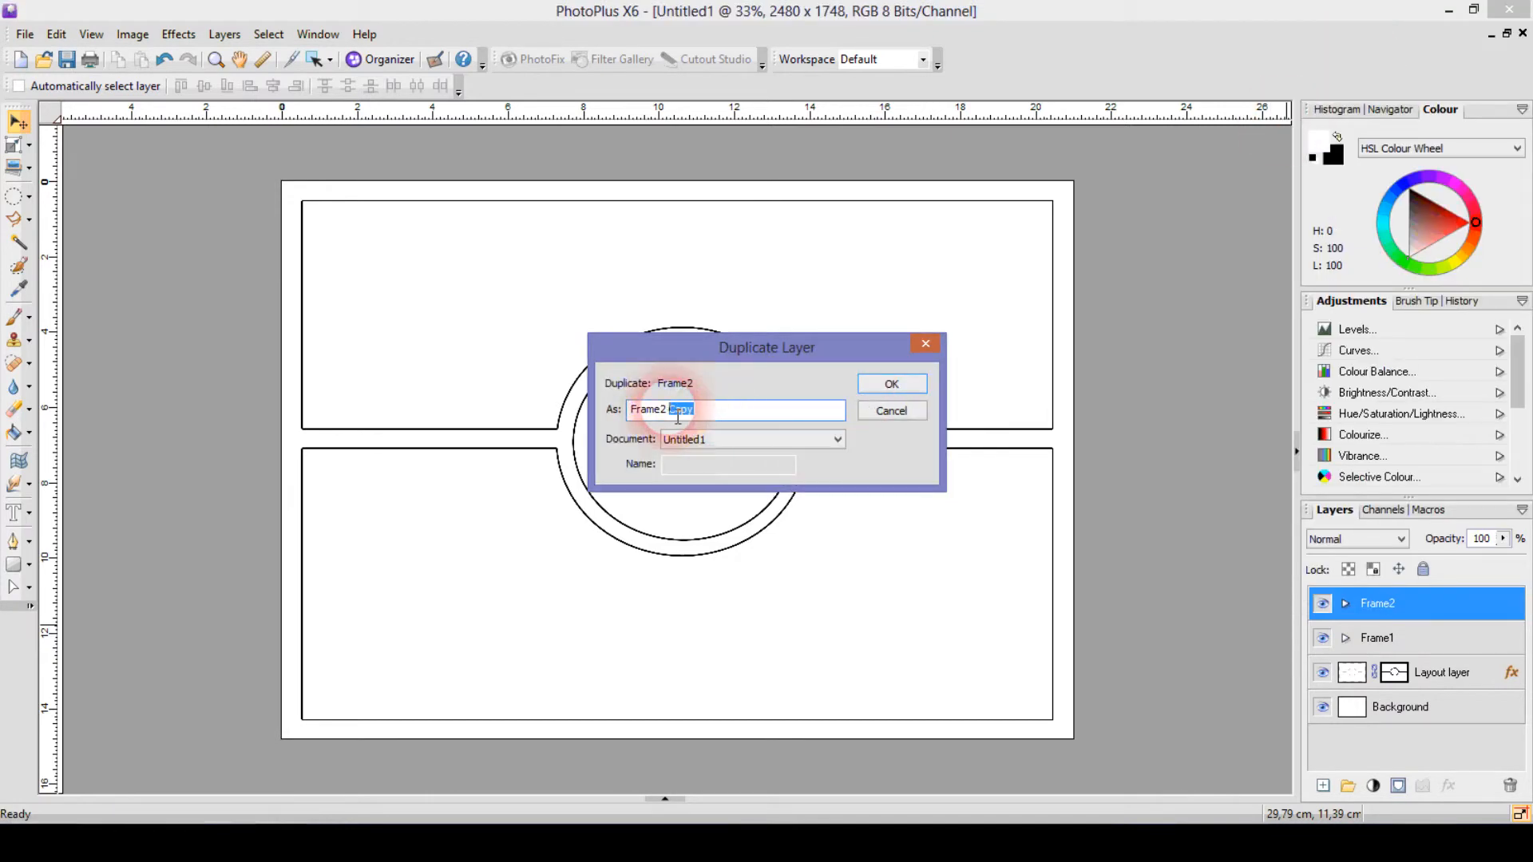
key("BackSpace")
key("BackSpace")
key("BackSpace")
type("3")
key("Return")
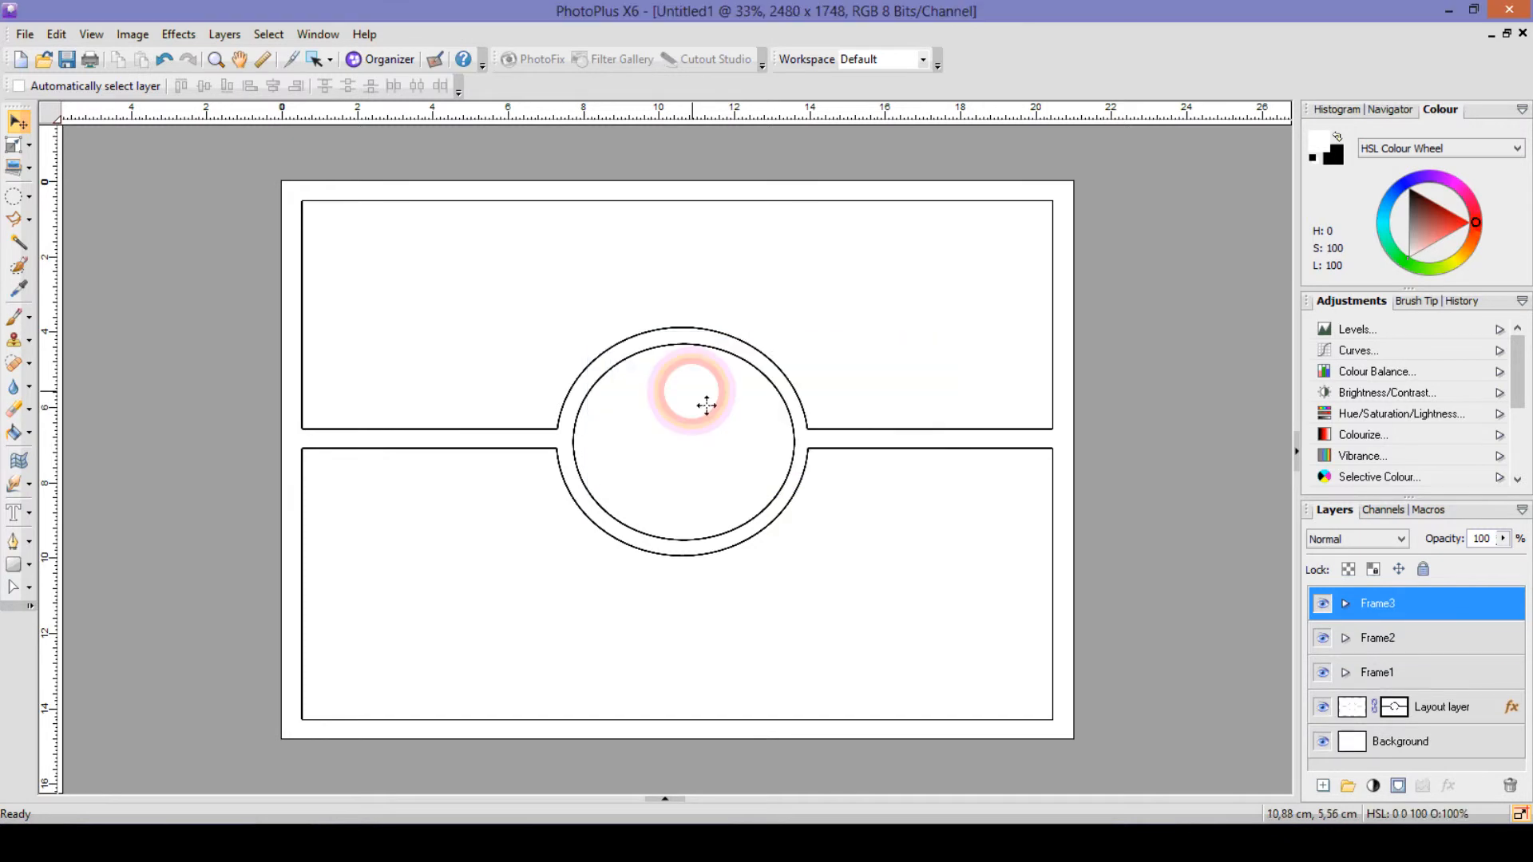
Step: Select the upper panel from the Layout layer's mask with the Magic Wand and add it as a layer mask on the Frame1 group
left_click(1448, 680)
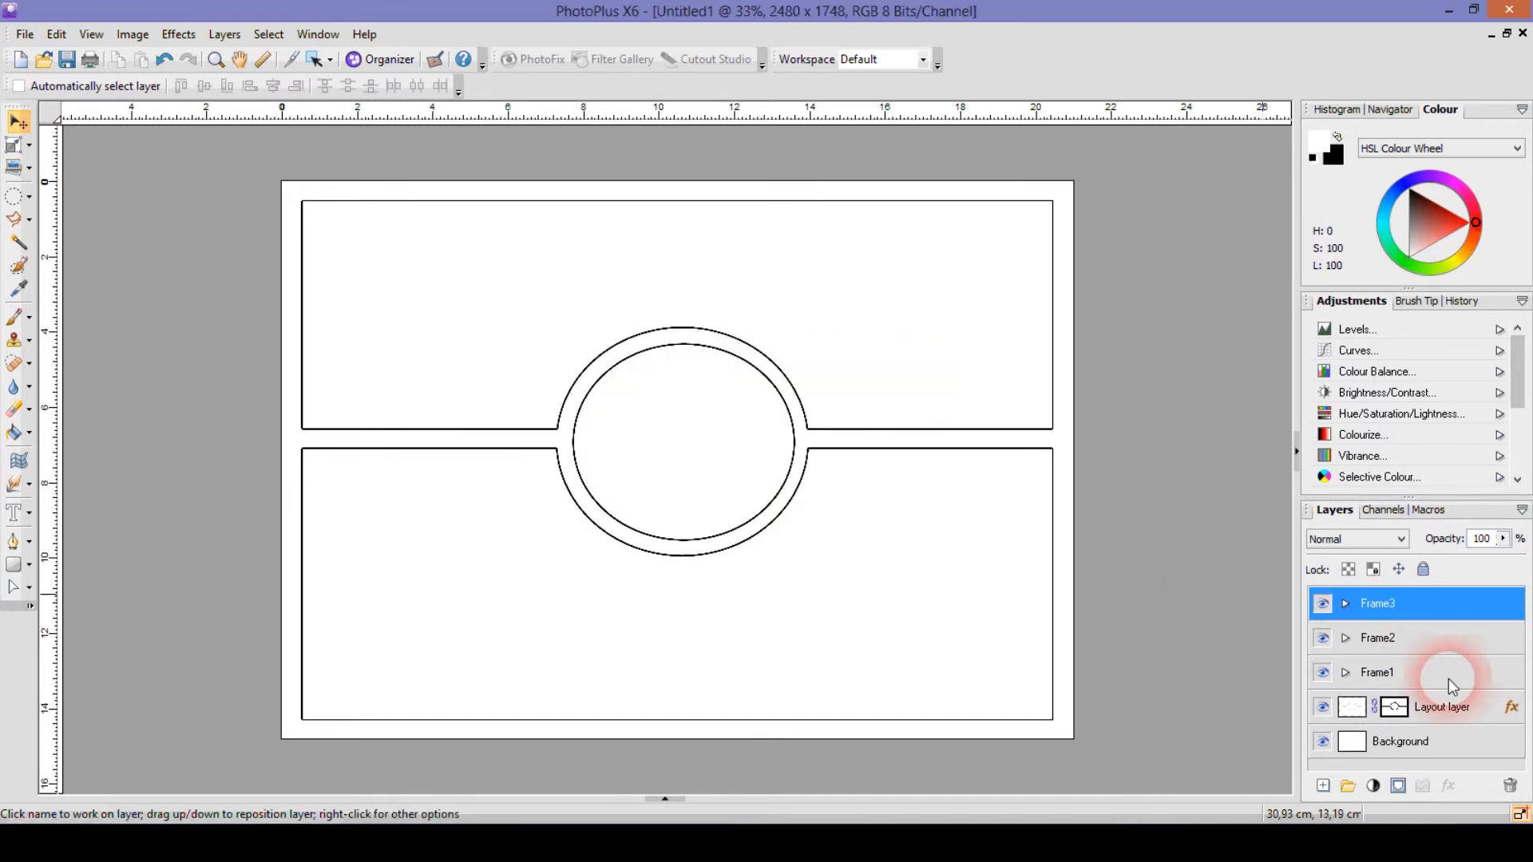
left_click(1449, 678)
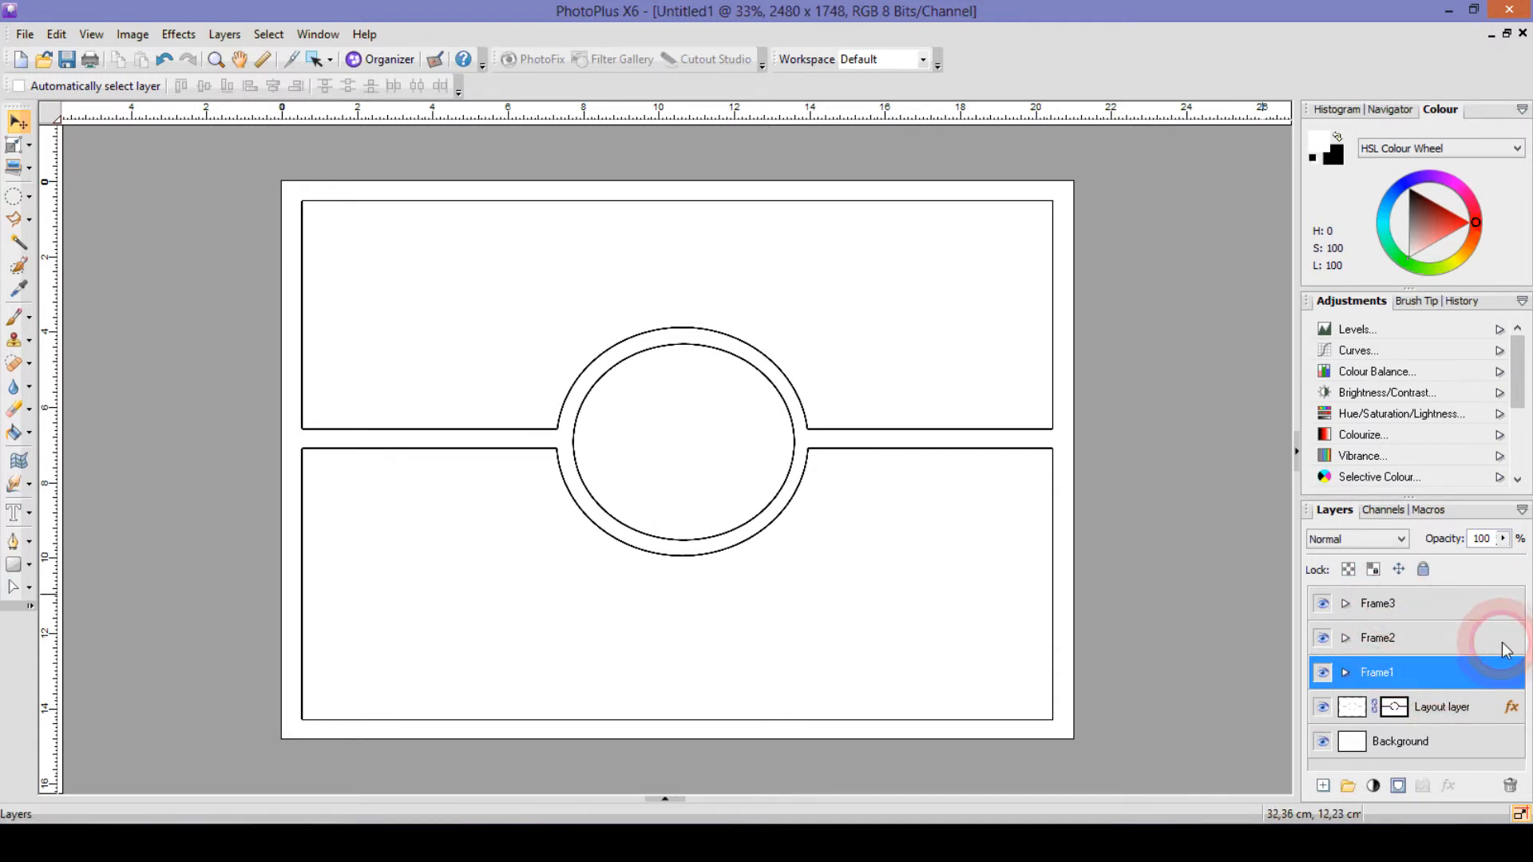
left_click(1395, 708)
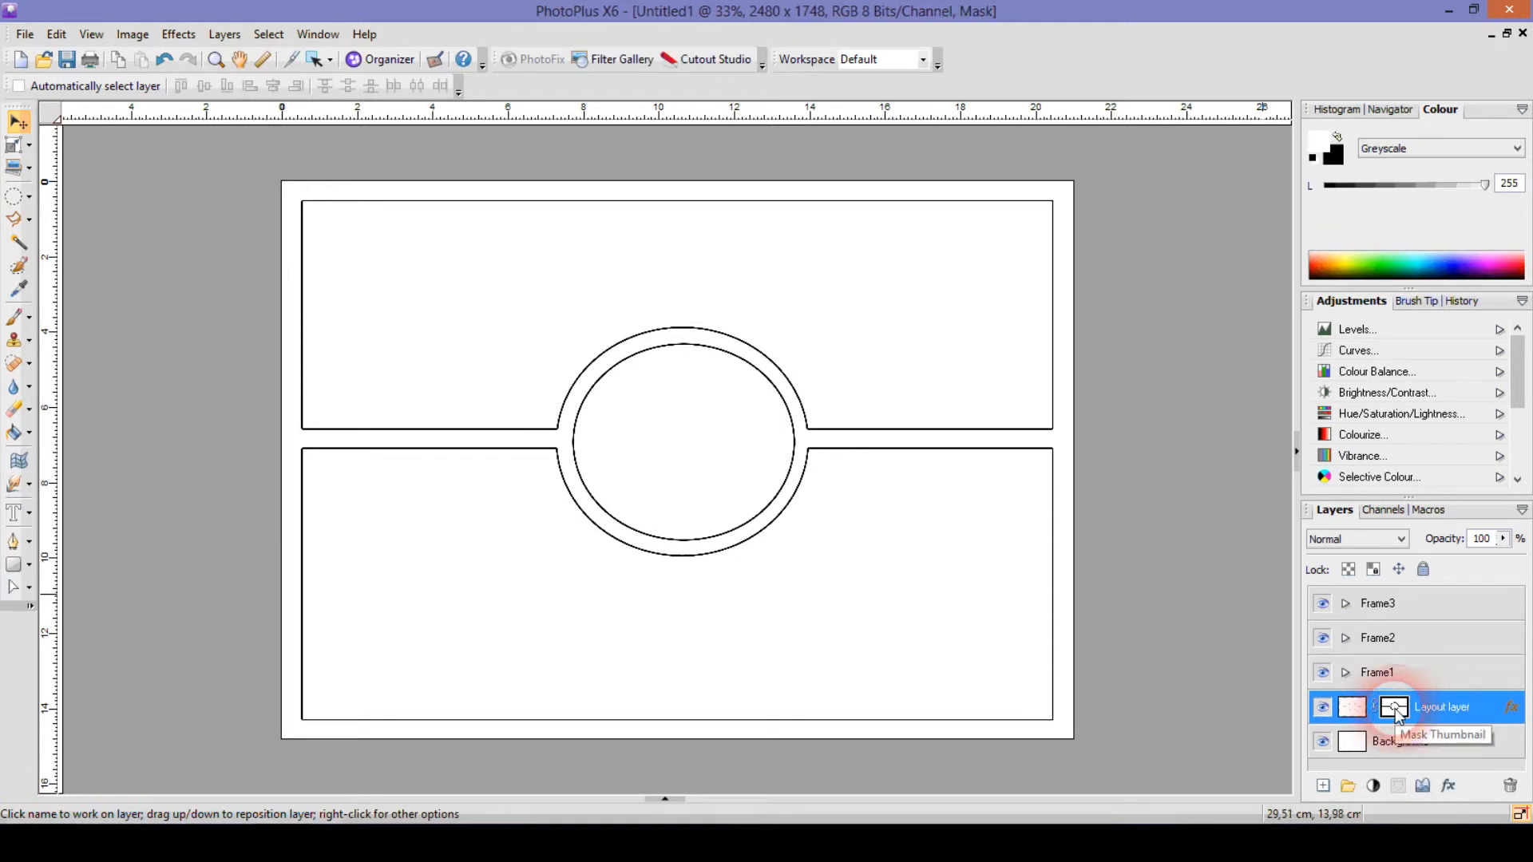
left_click(23, 251)
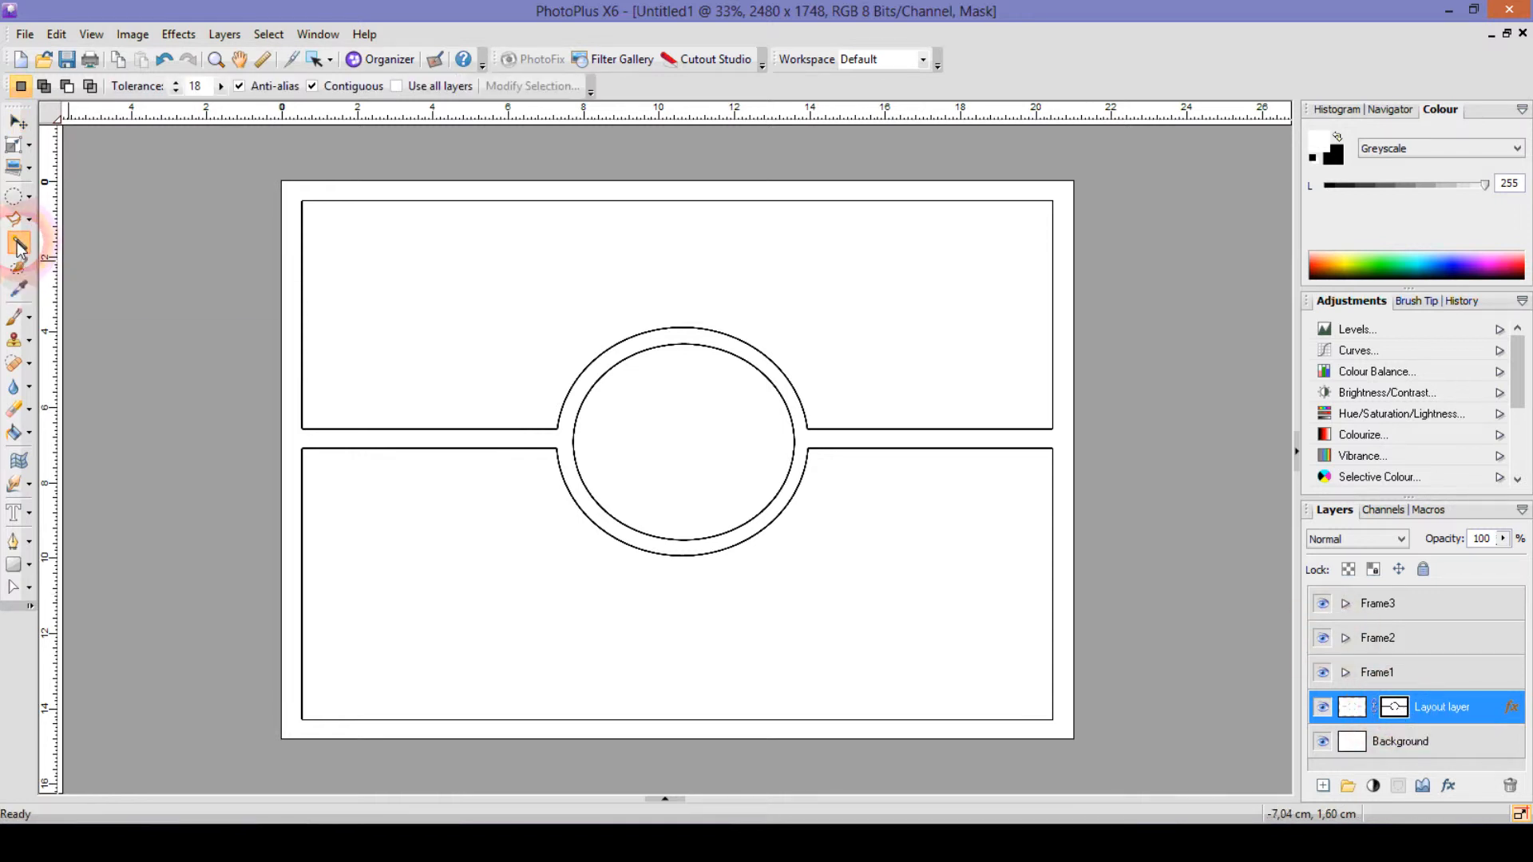
left_click(414, 277)
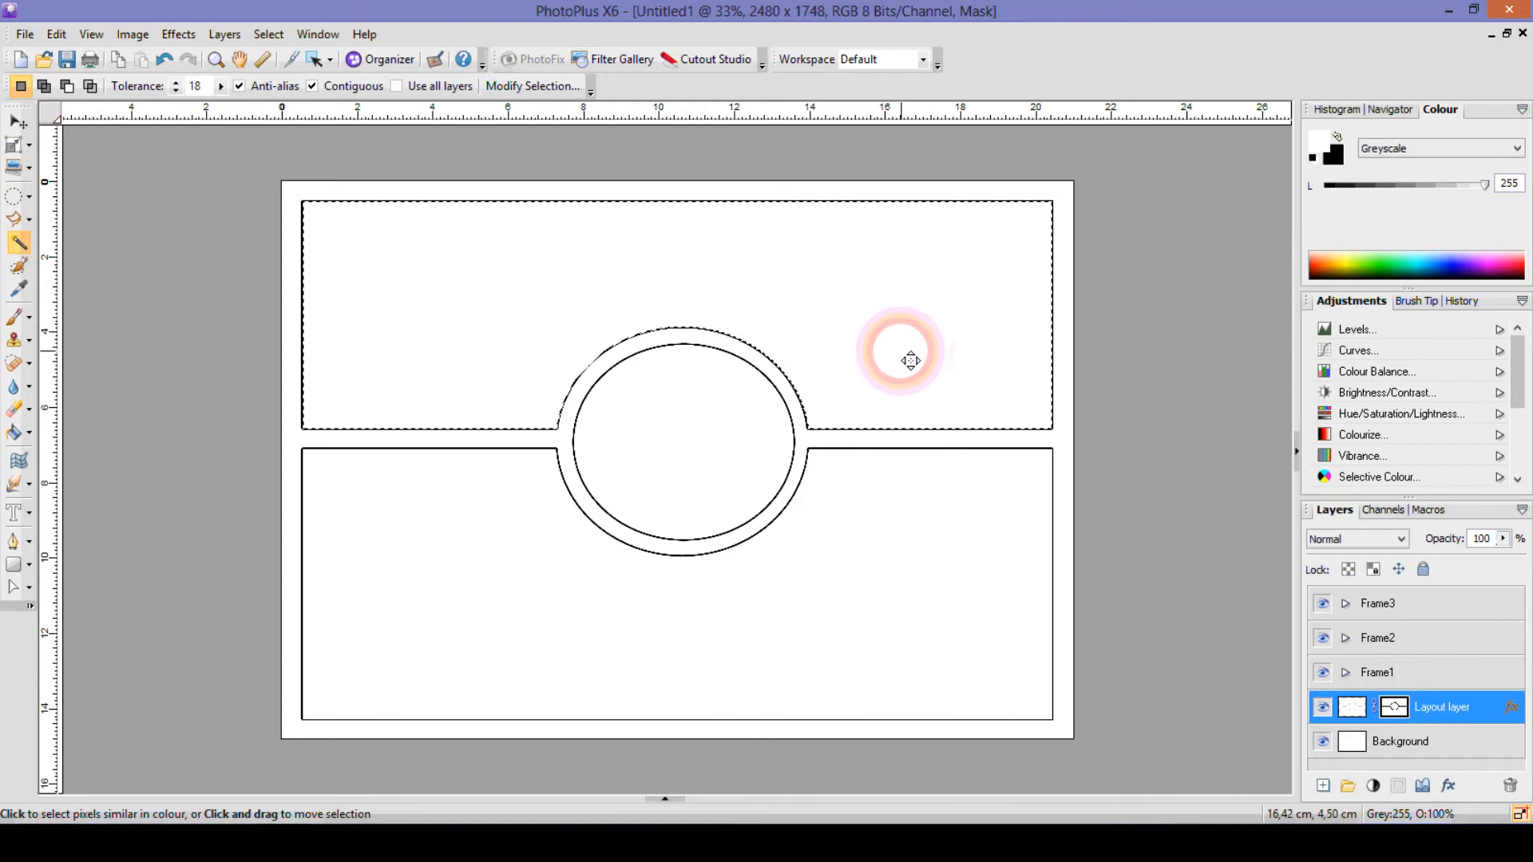
left_click(1390, 676)
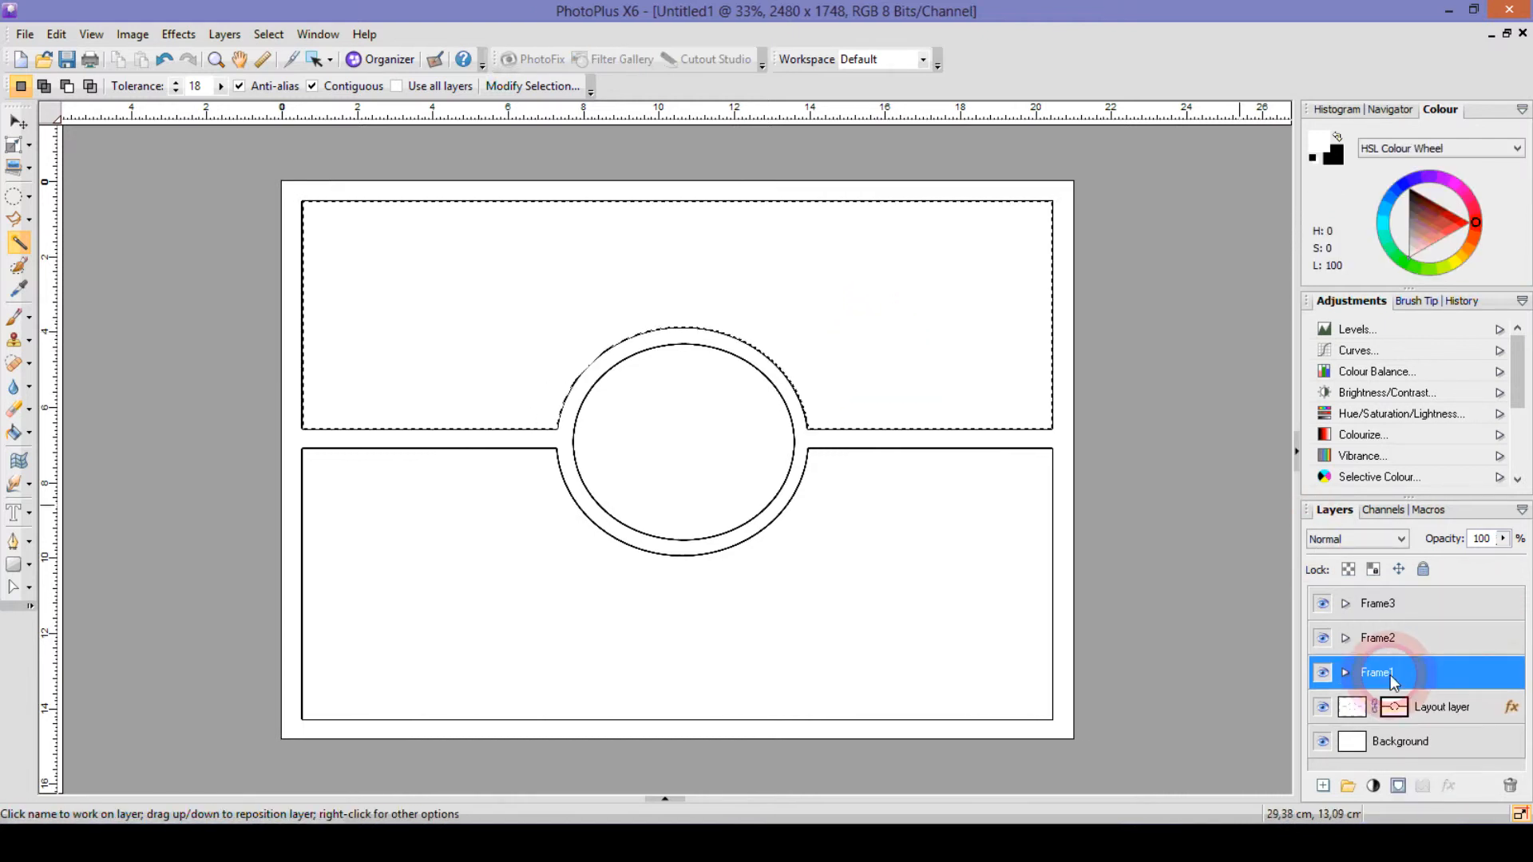
left_click(1396, 787)
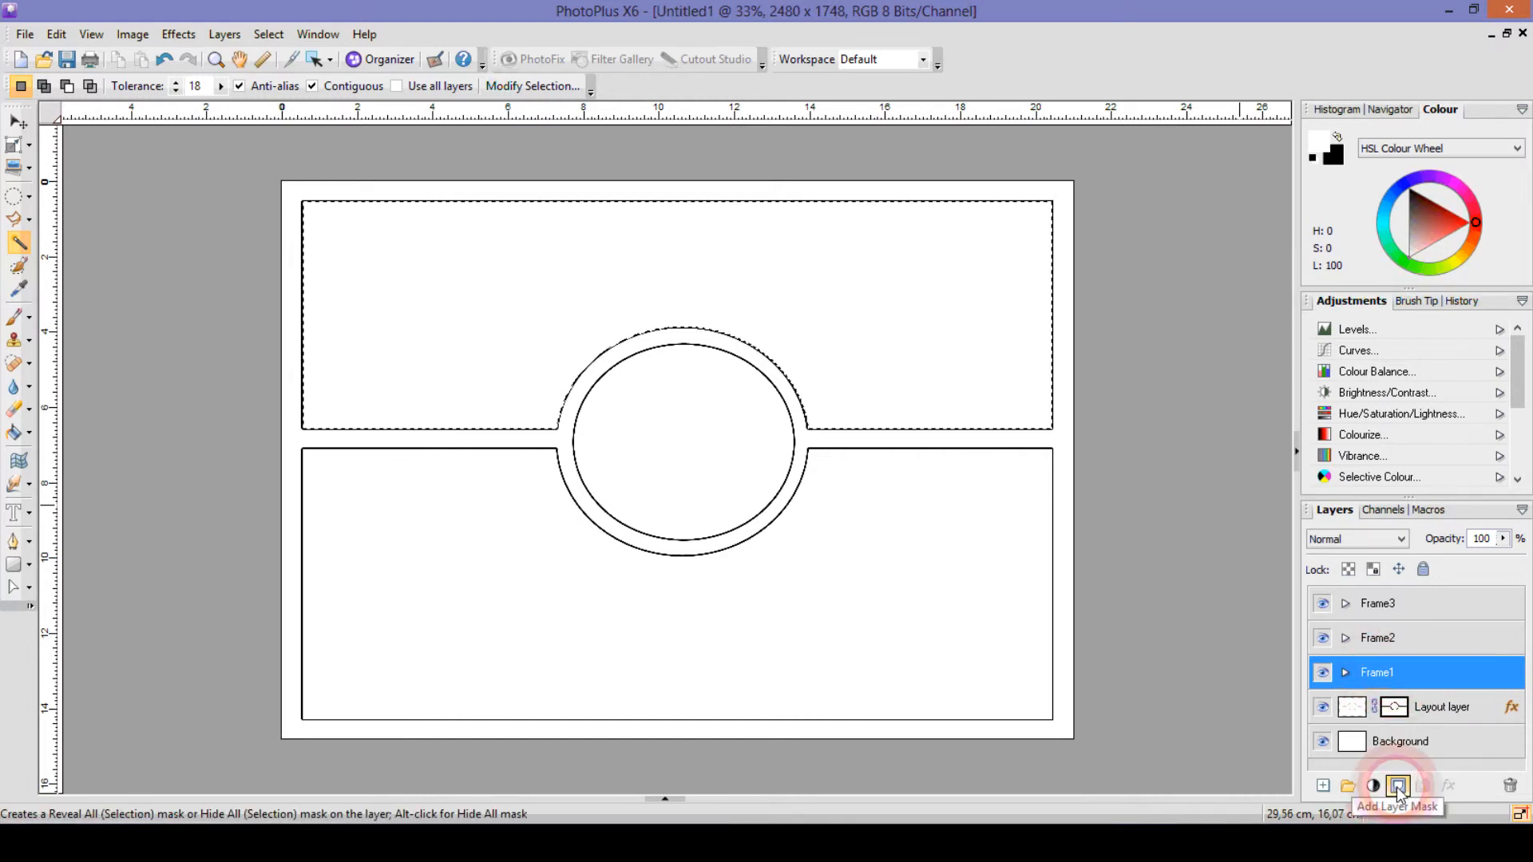
left_click(1396, 669)
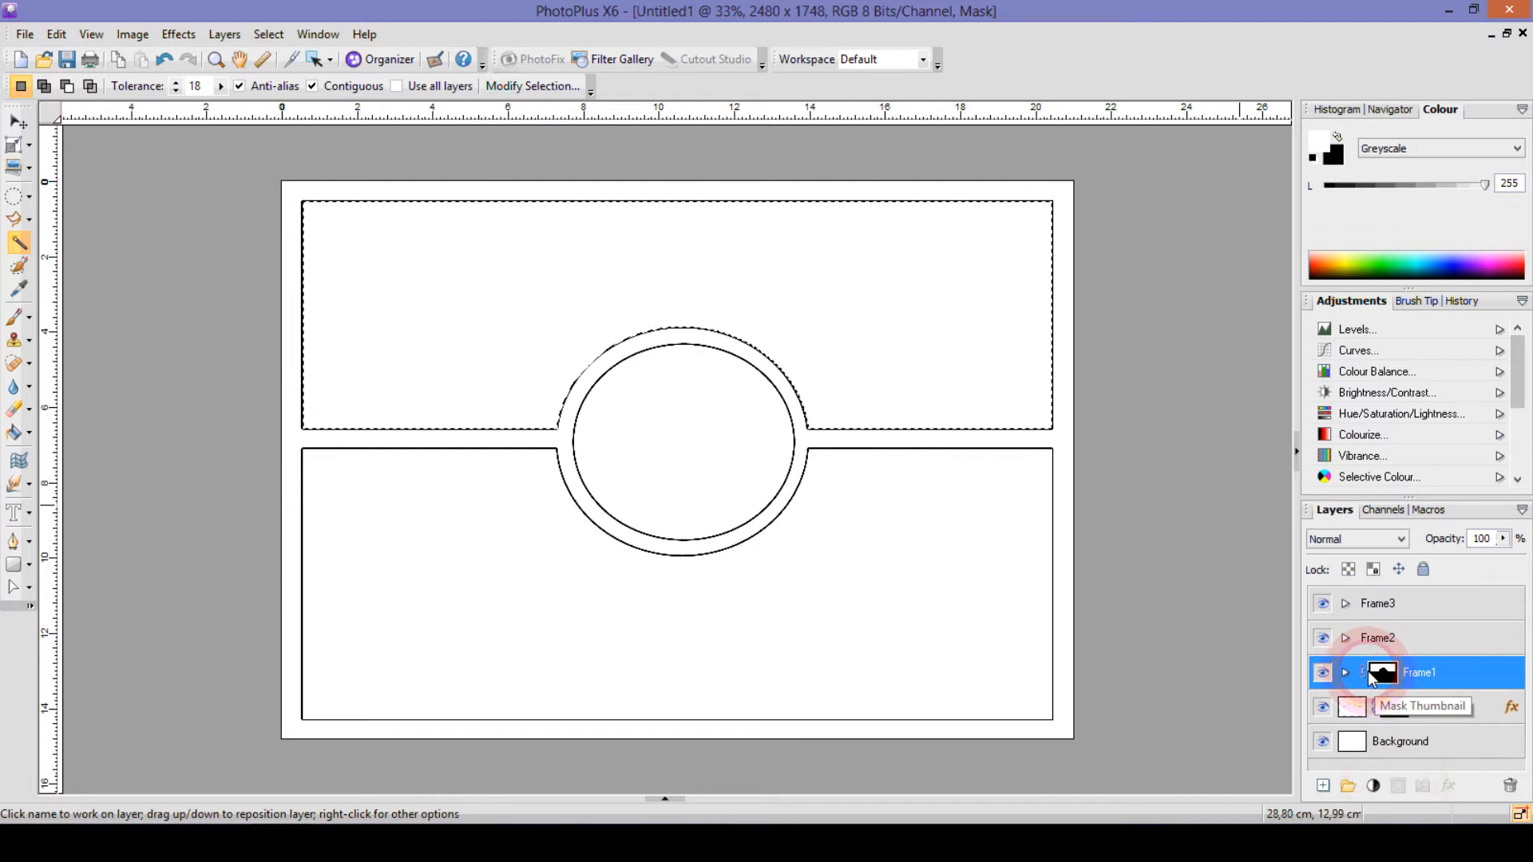
left_click(1415, 677)
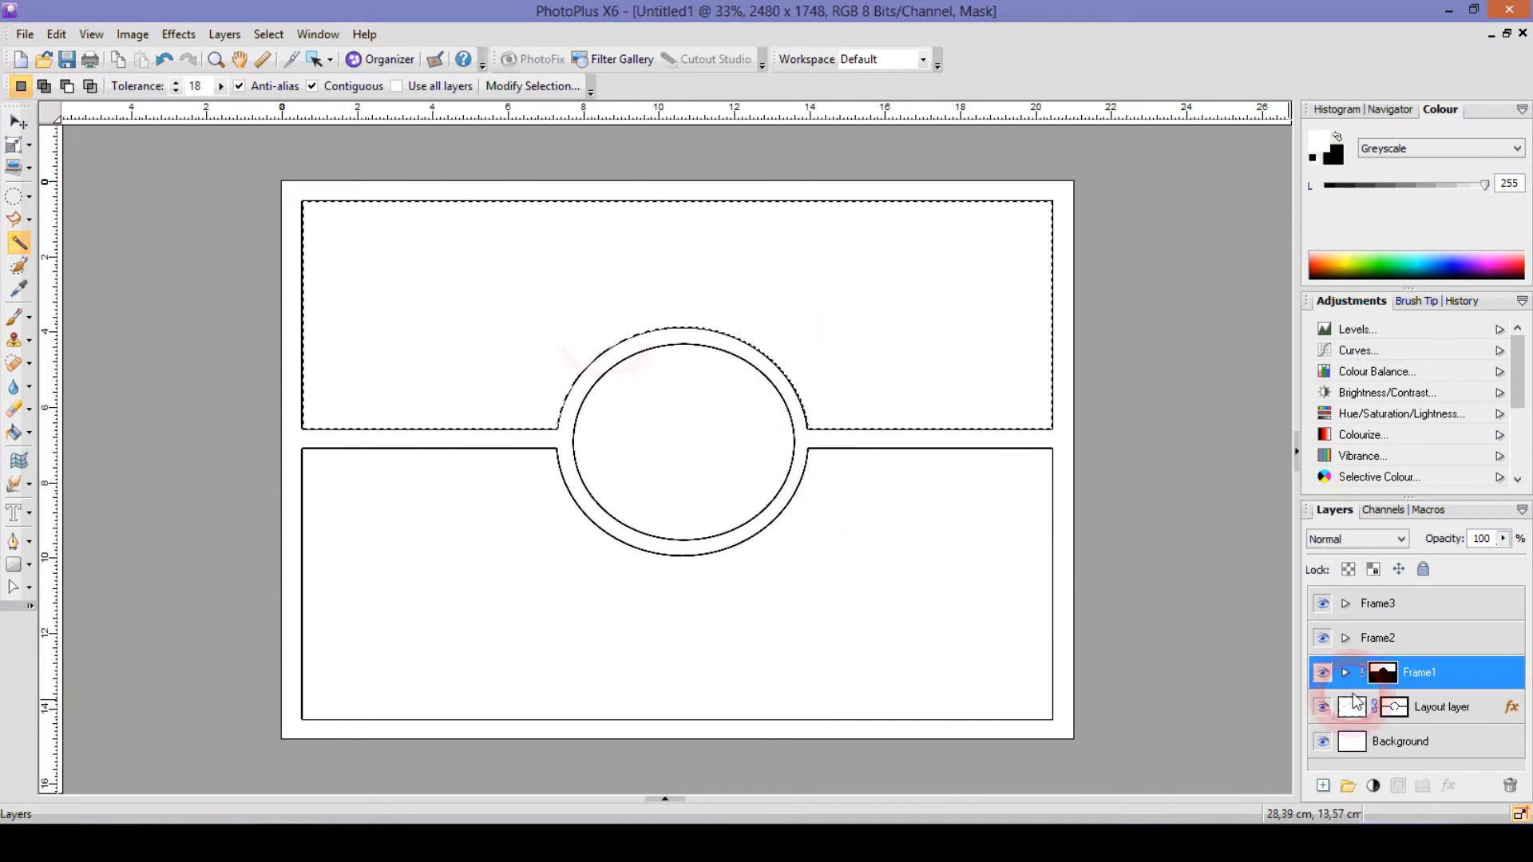
Step: Select the central ellipse from the Layout layer's mask and add it as a layer mask on the Frame2 group
left_click(1395, 707)
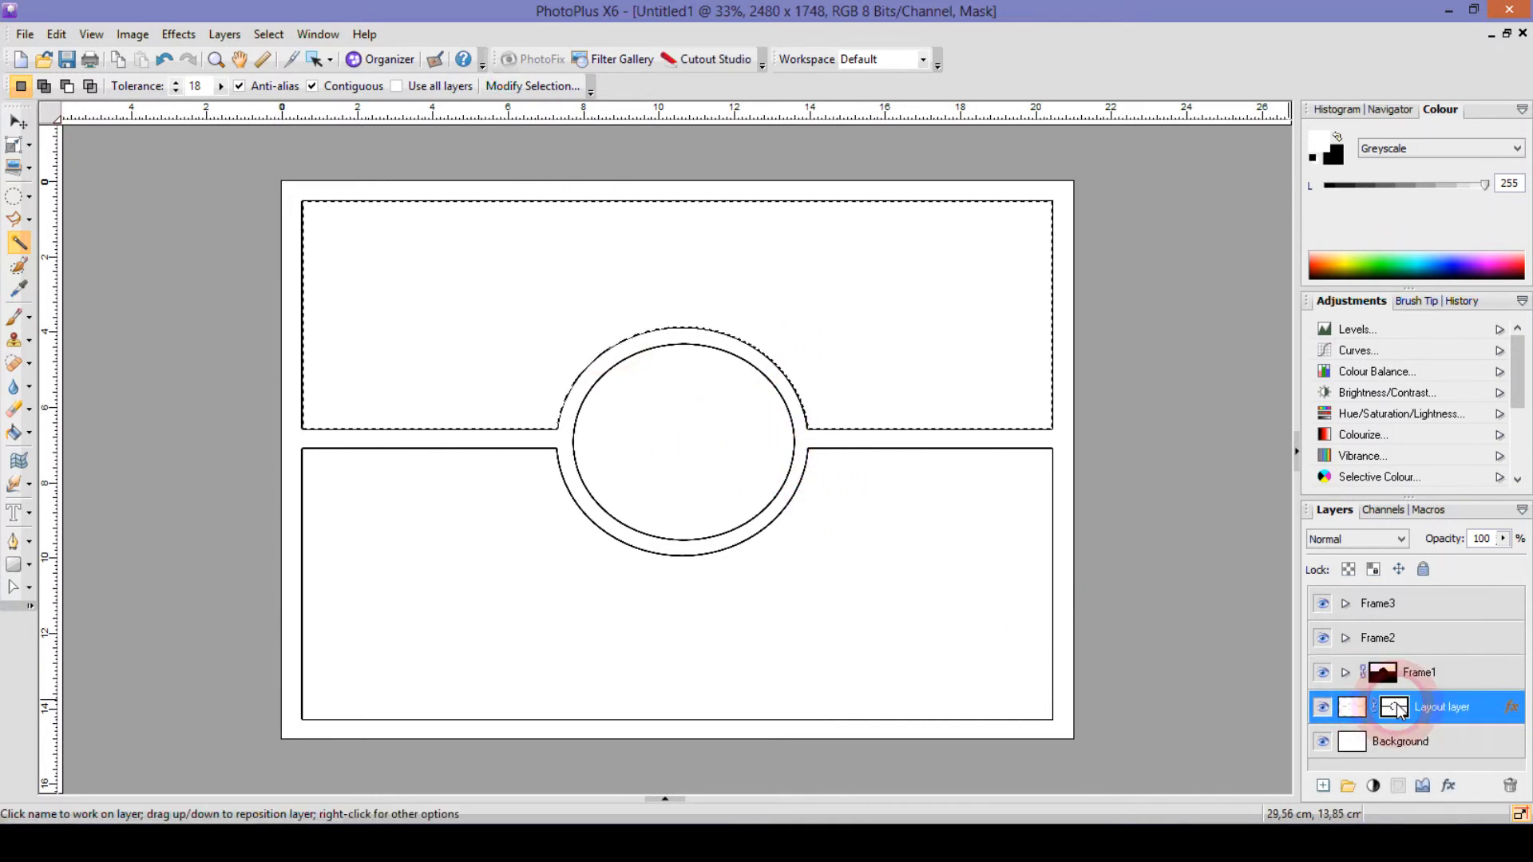
left_click(1430, 716)
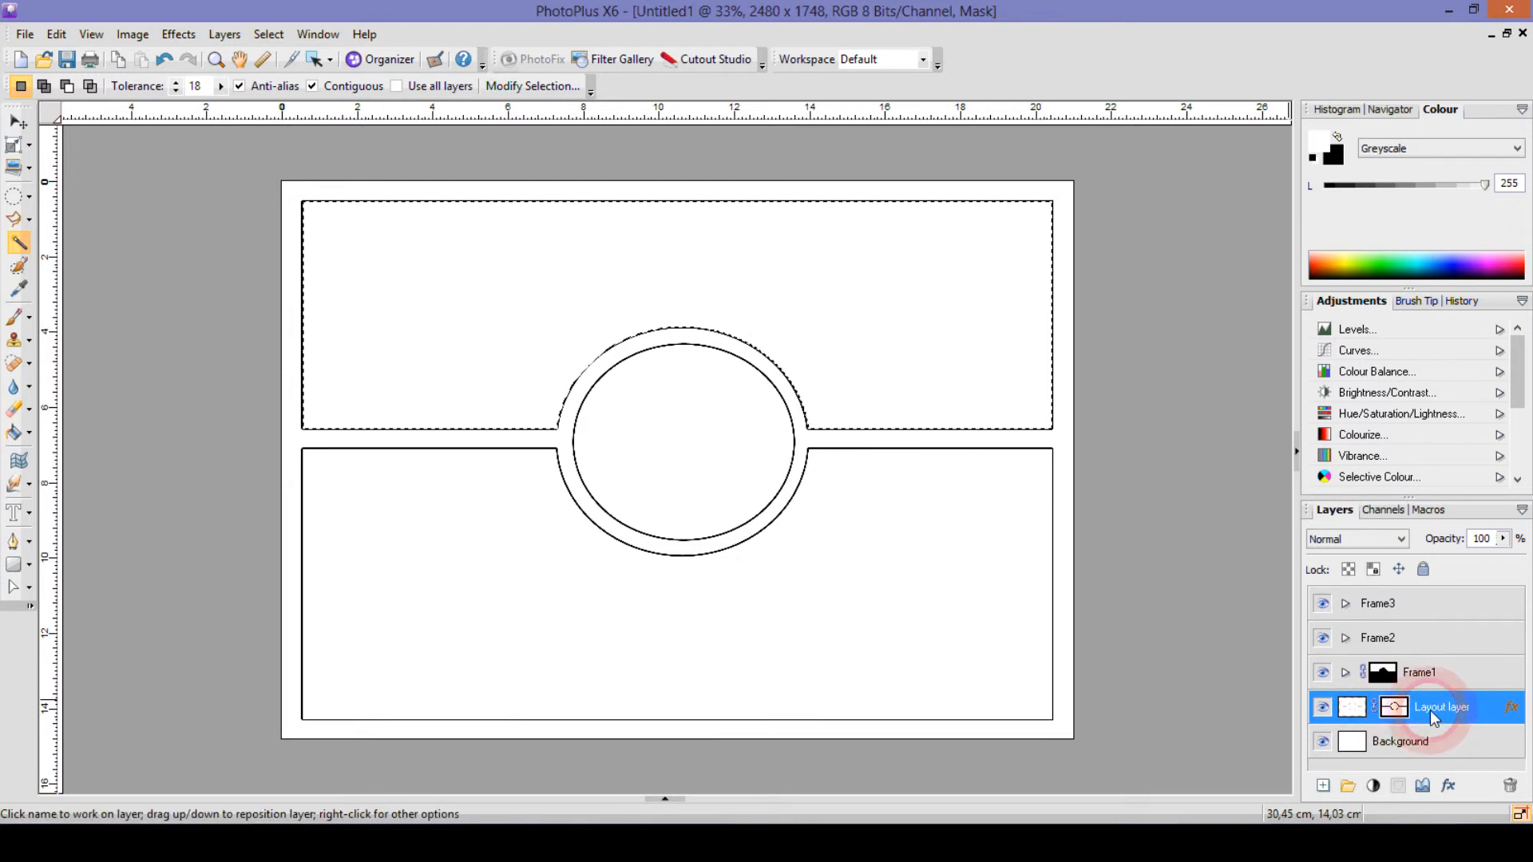
left_click(382, 543)
left_click(674, 480)
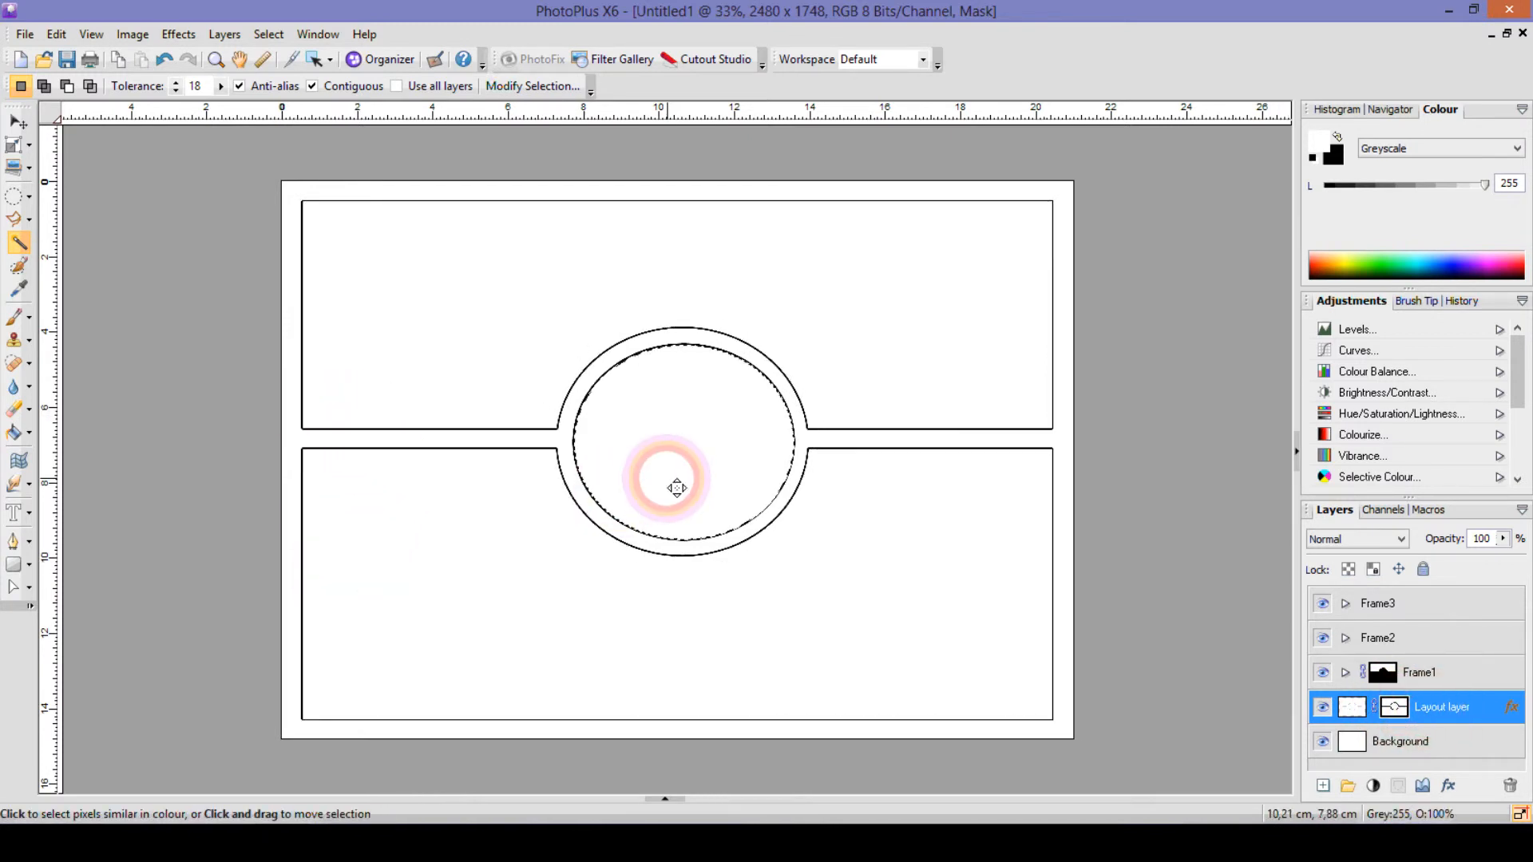
left_click(1392, 638)
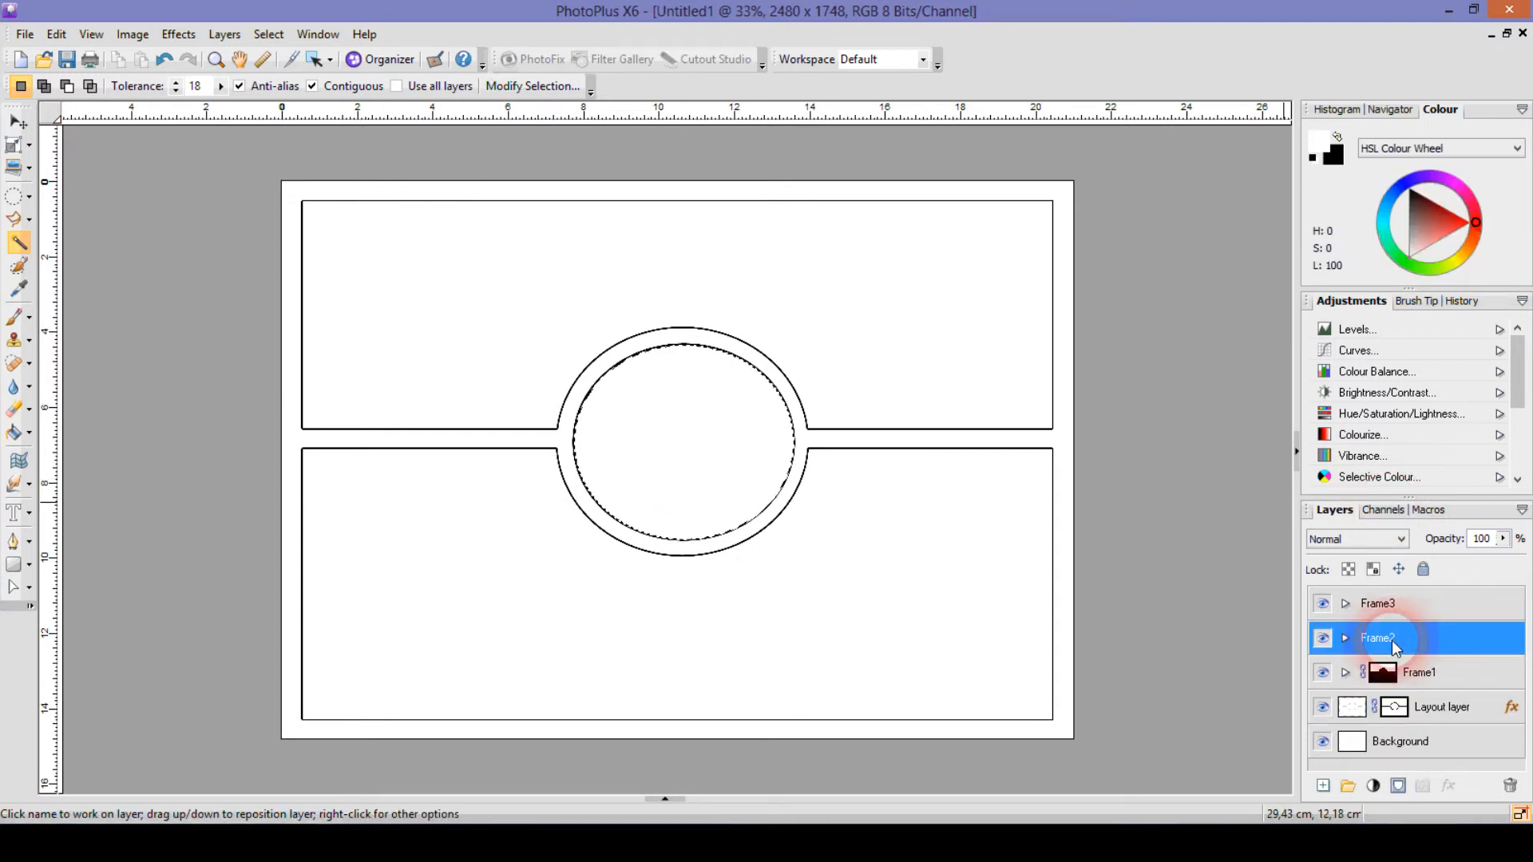
left_click(1395, 787)
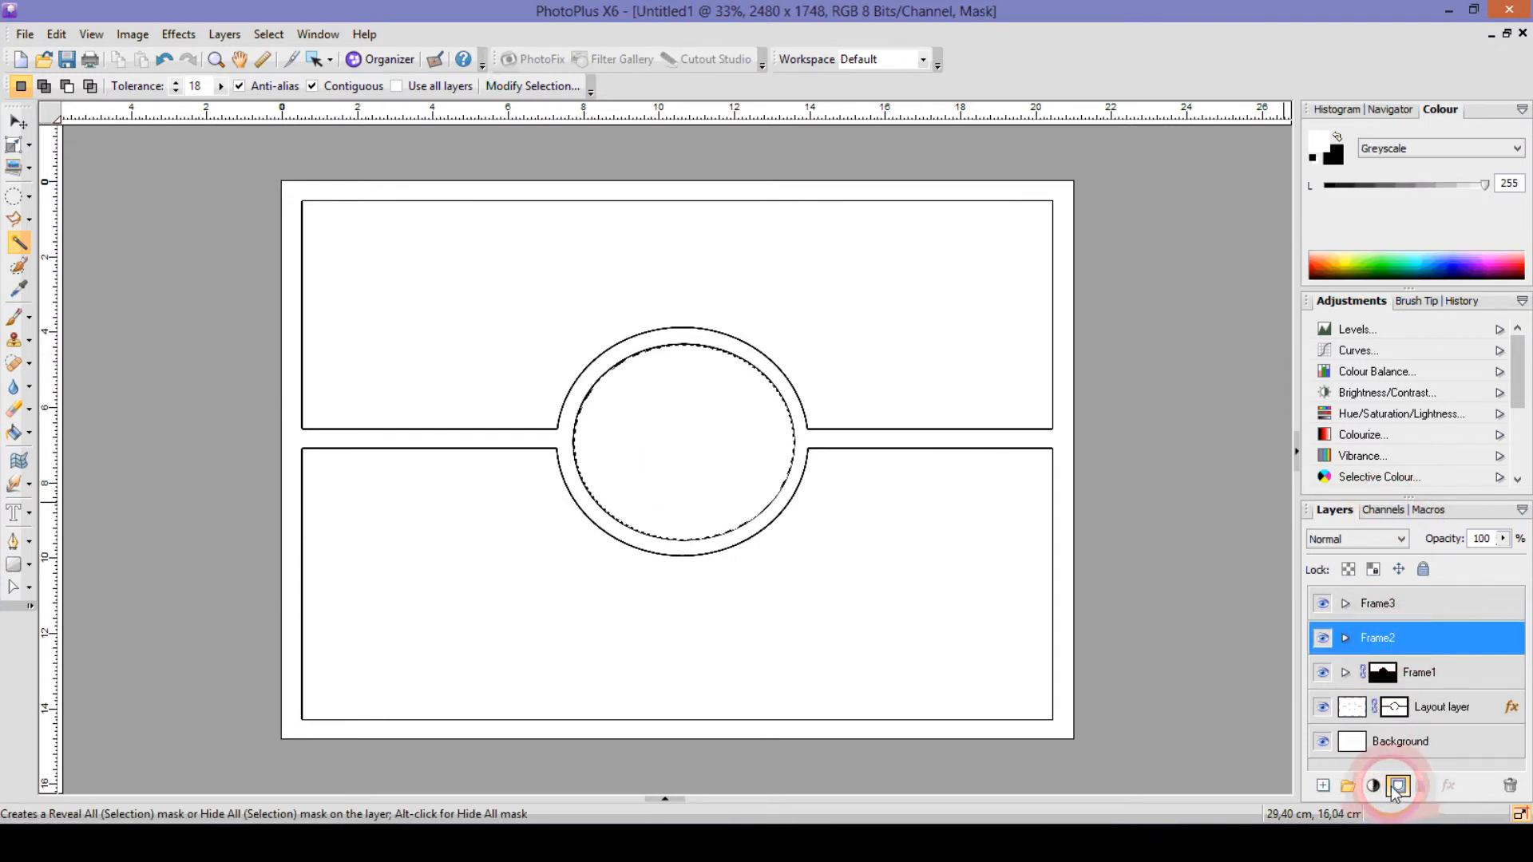
Step: Select the lower panel from the Layout layer's mask, add it as a layer mask on the Frame3 group, and clear the selection
left_click(1392, 709)
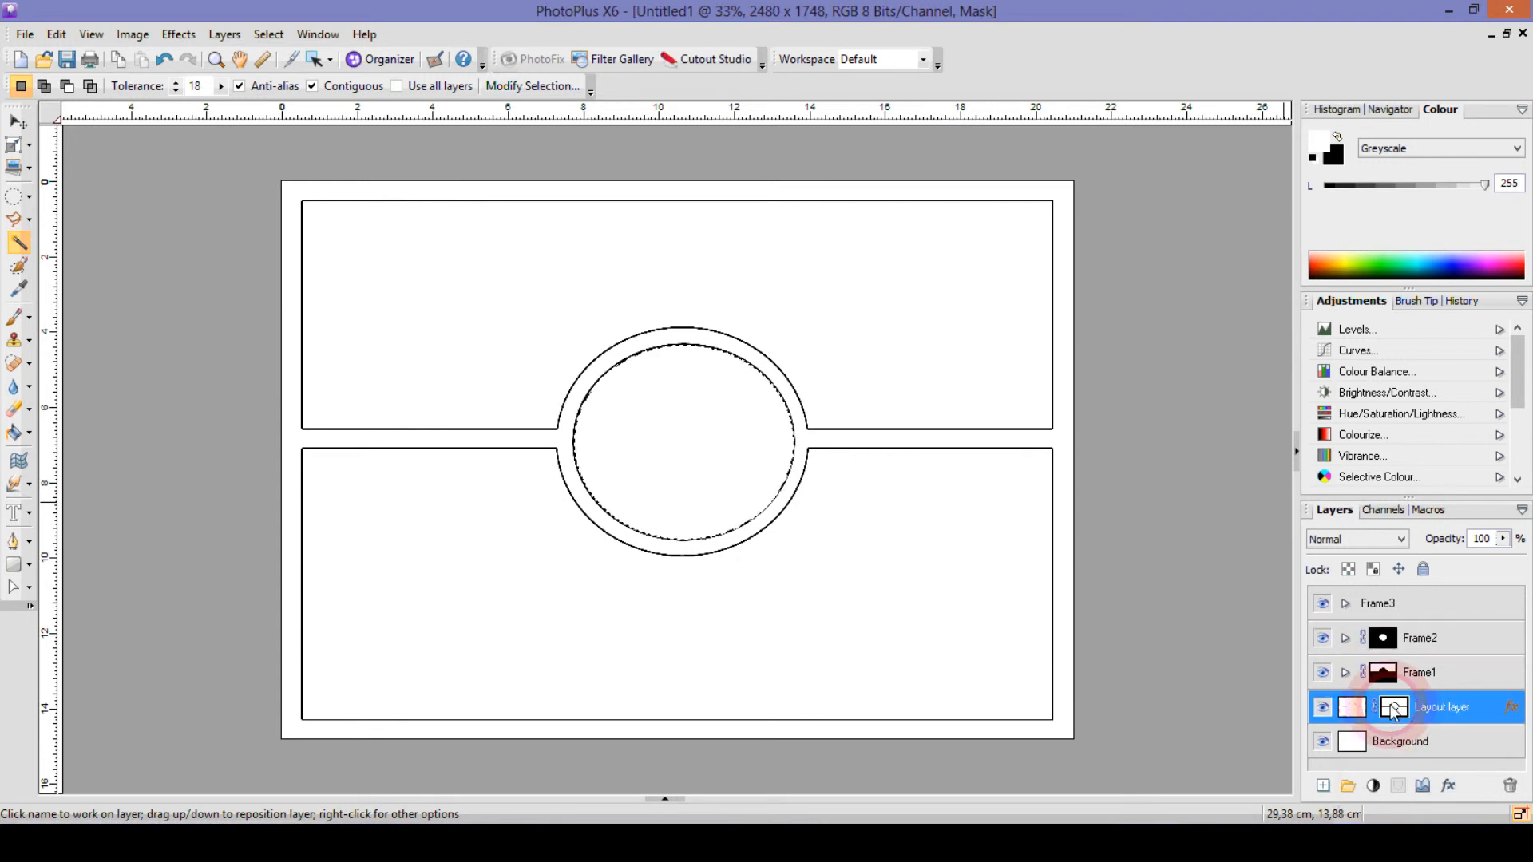
left_click(673, 657)
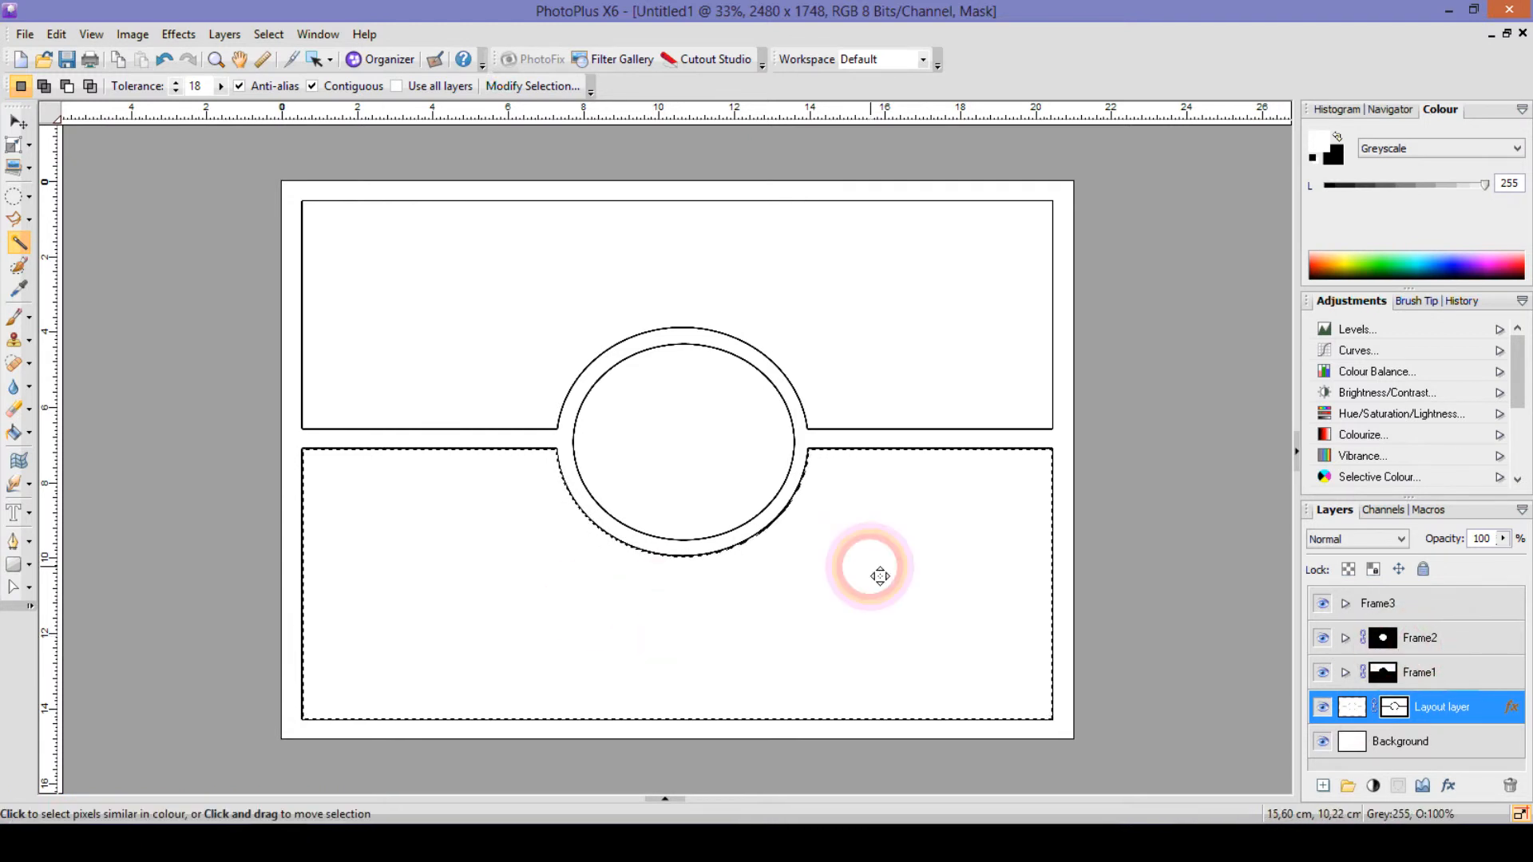
left_click(1396, 615)
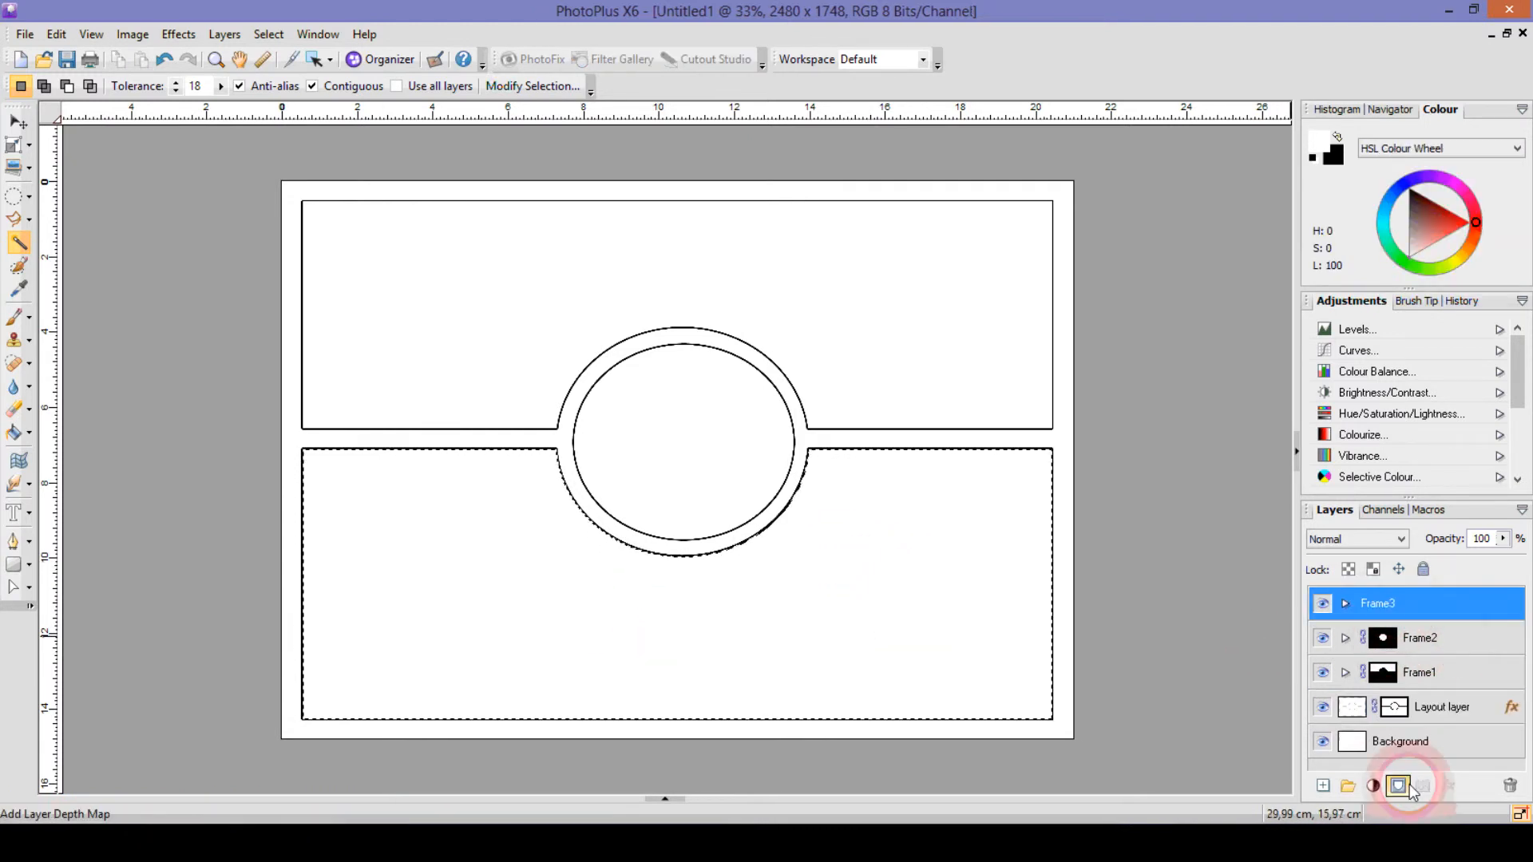
left_click(1397, 786)
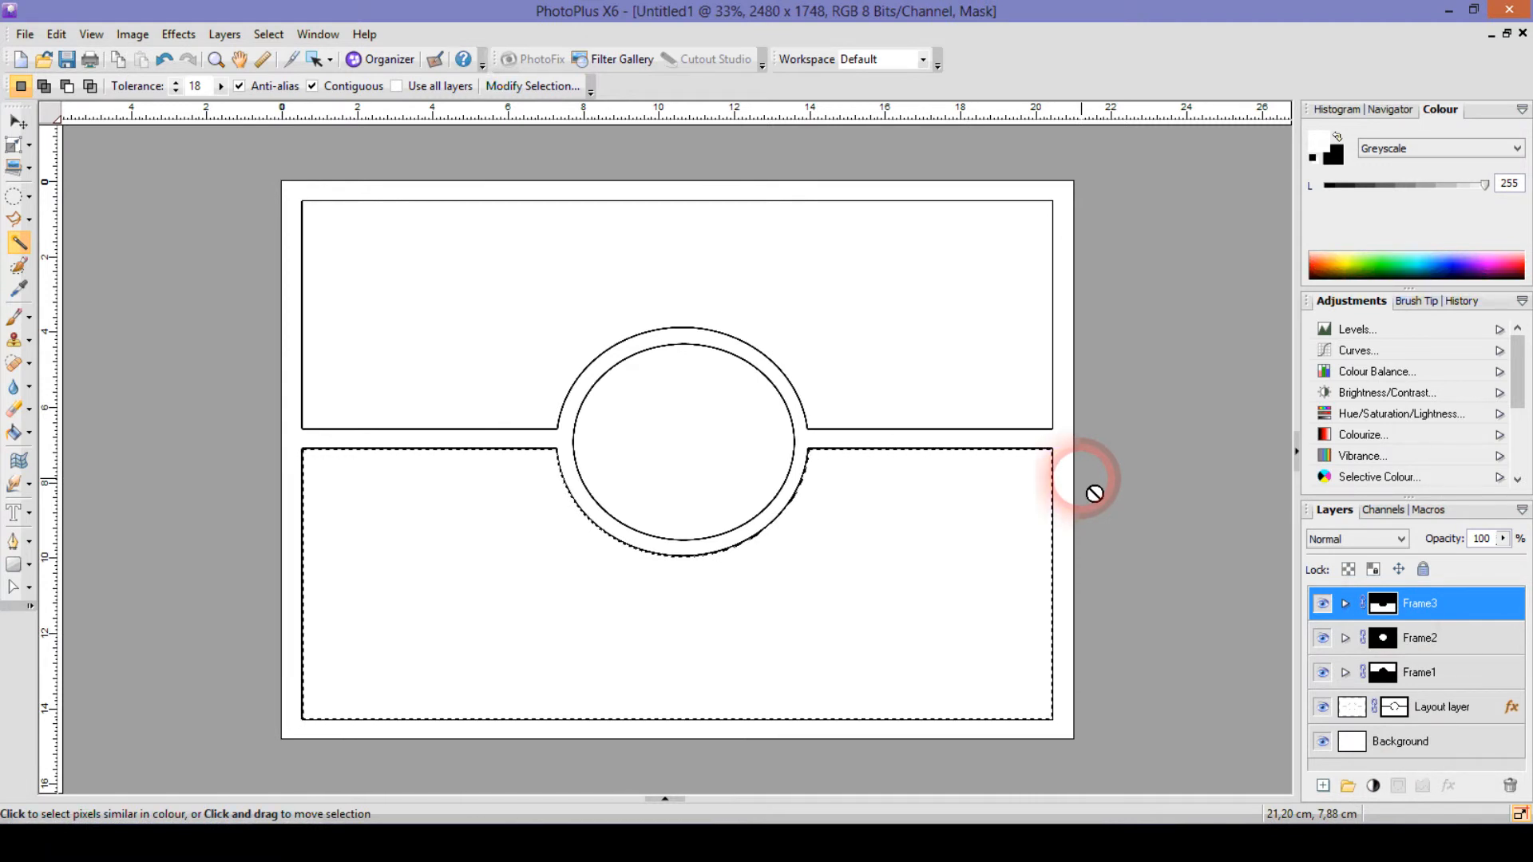
key("ctrl+d")
Step: Select Layer 1 inside the Frame1 group and set up the Paintbrush with a blue foreground colour of H 238, S 96, L 33
left_click(1429, 594)
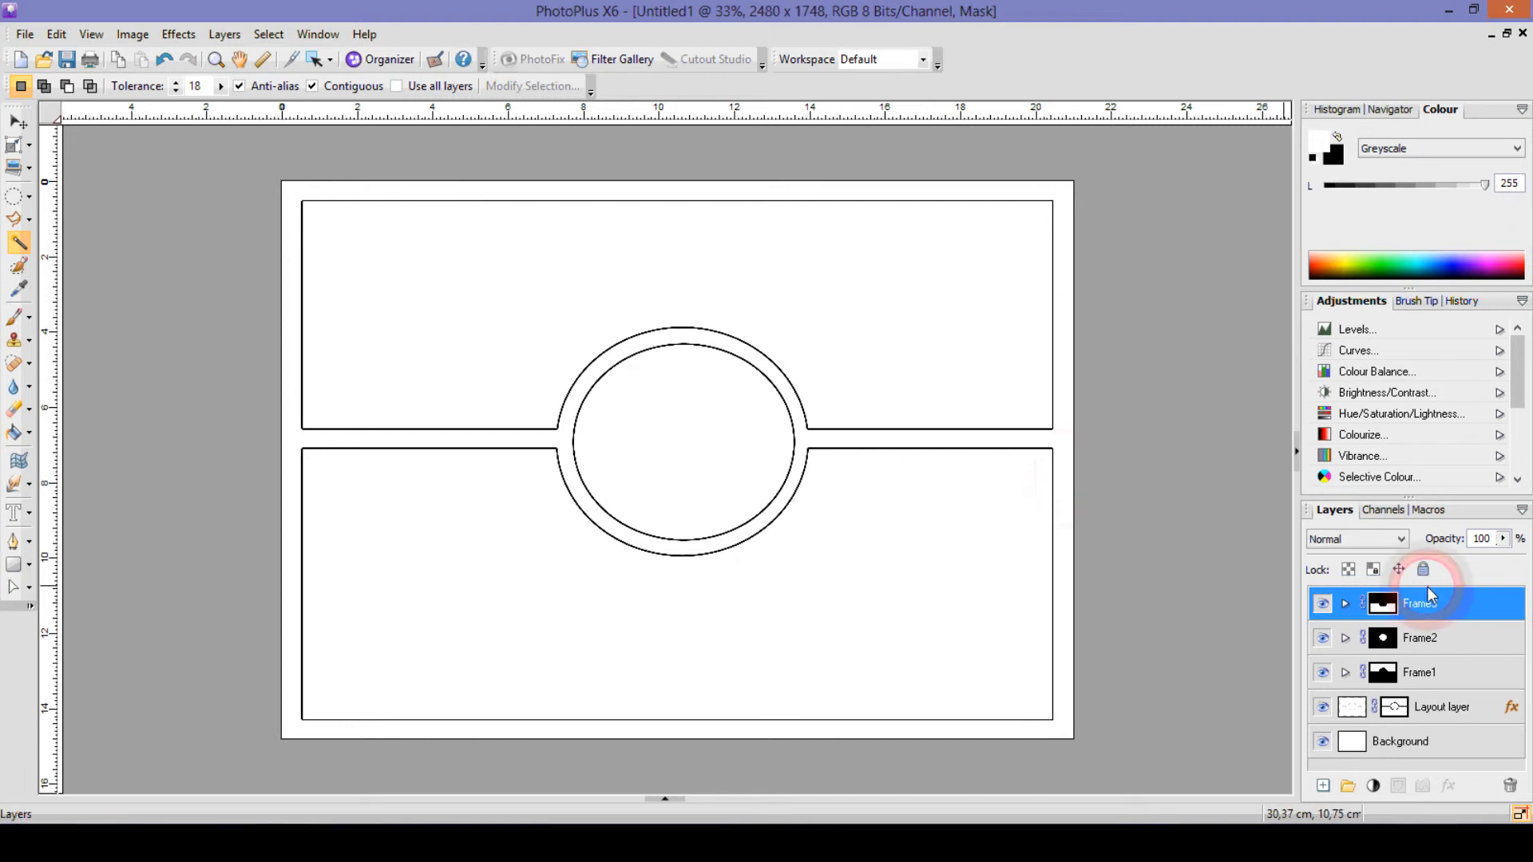
left_click(1419, 673)
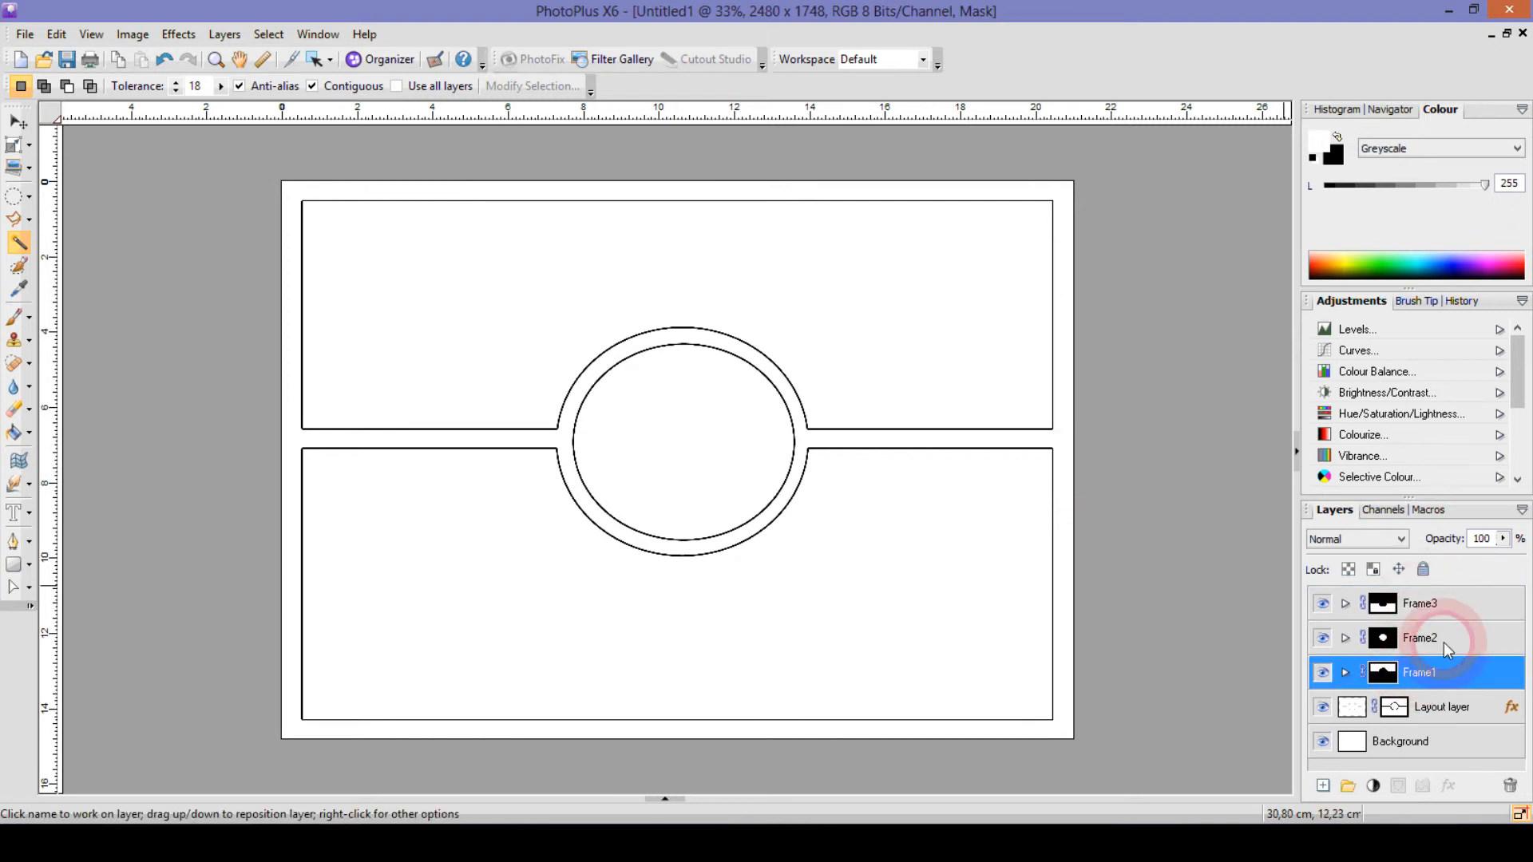
left_click(14, 320)
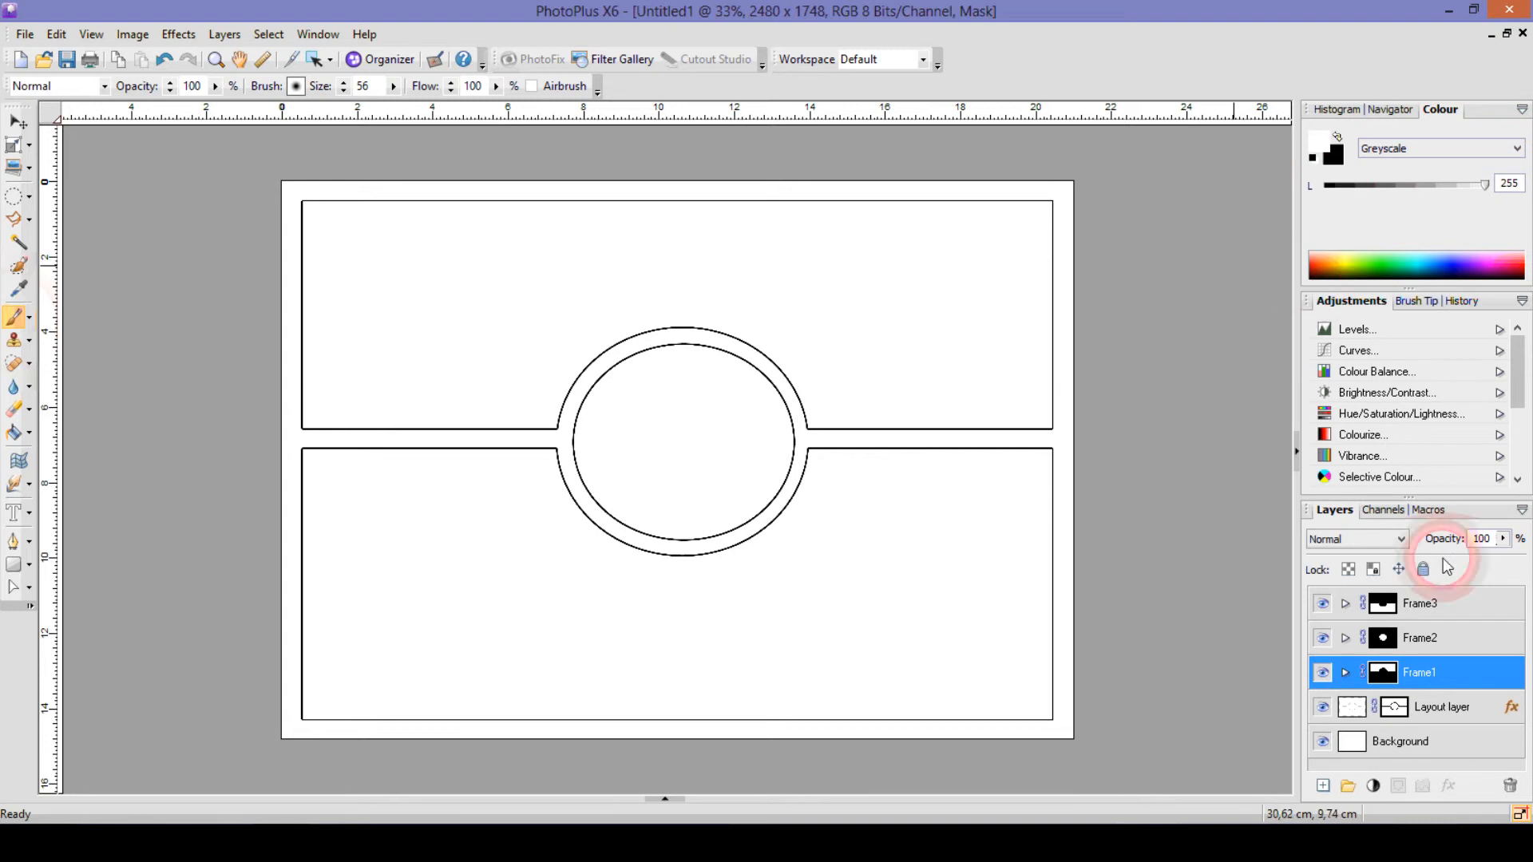
left_click(1345, 672)
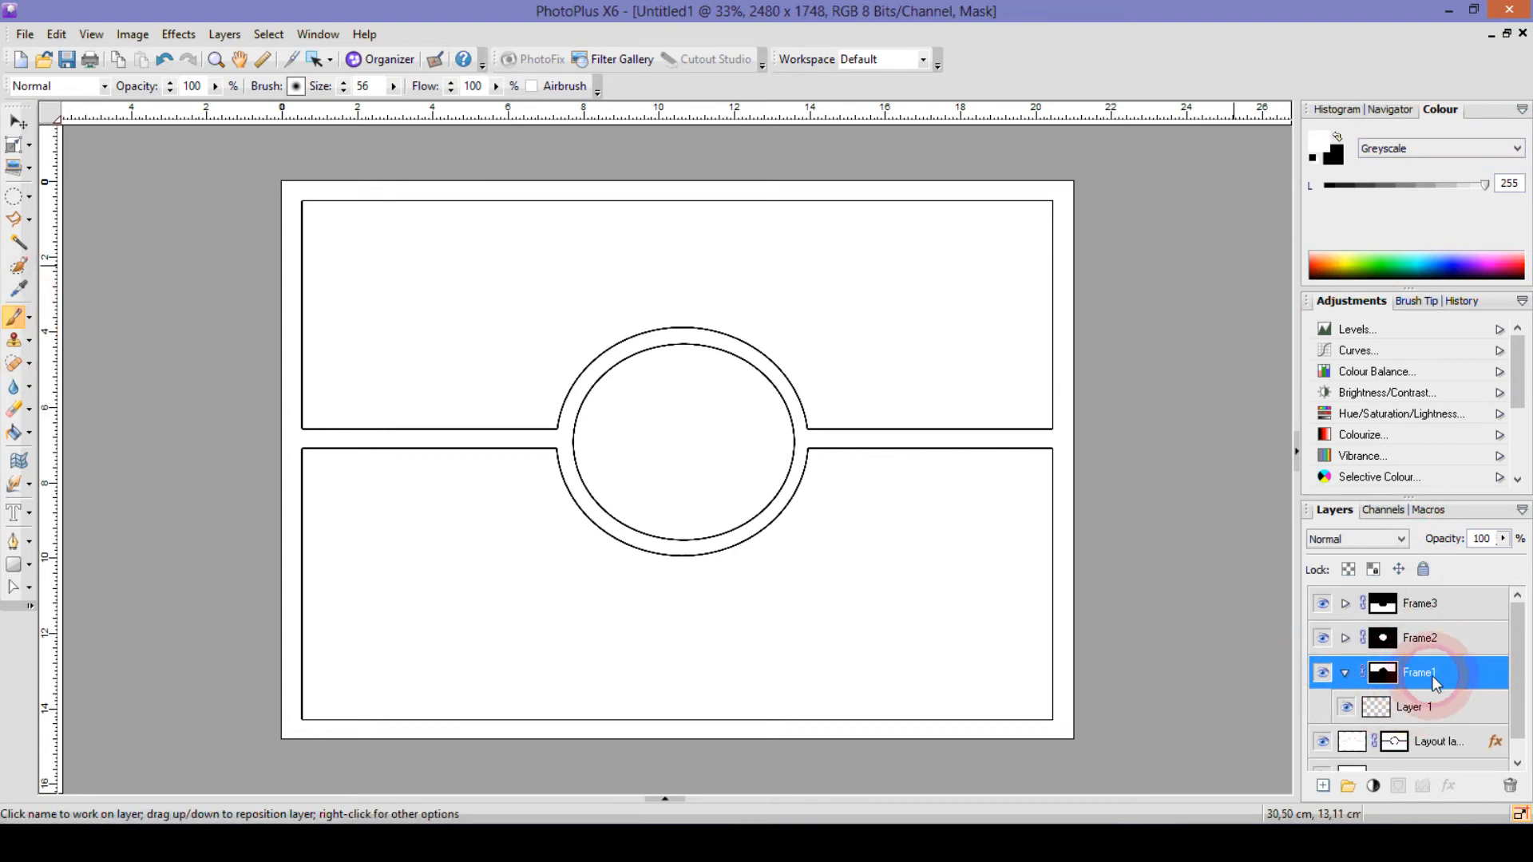
left_click(1409, 711)
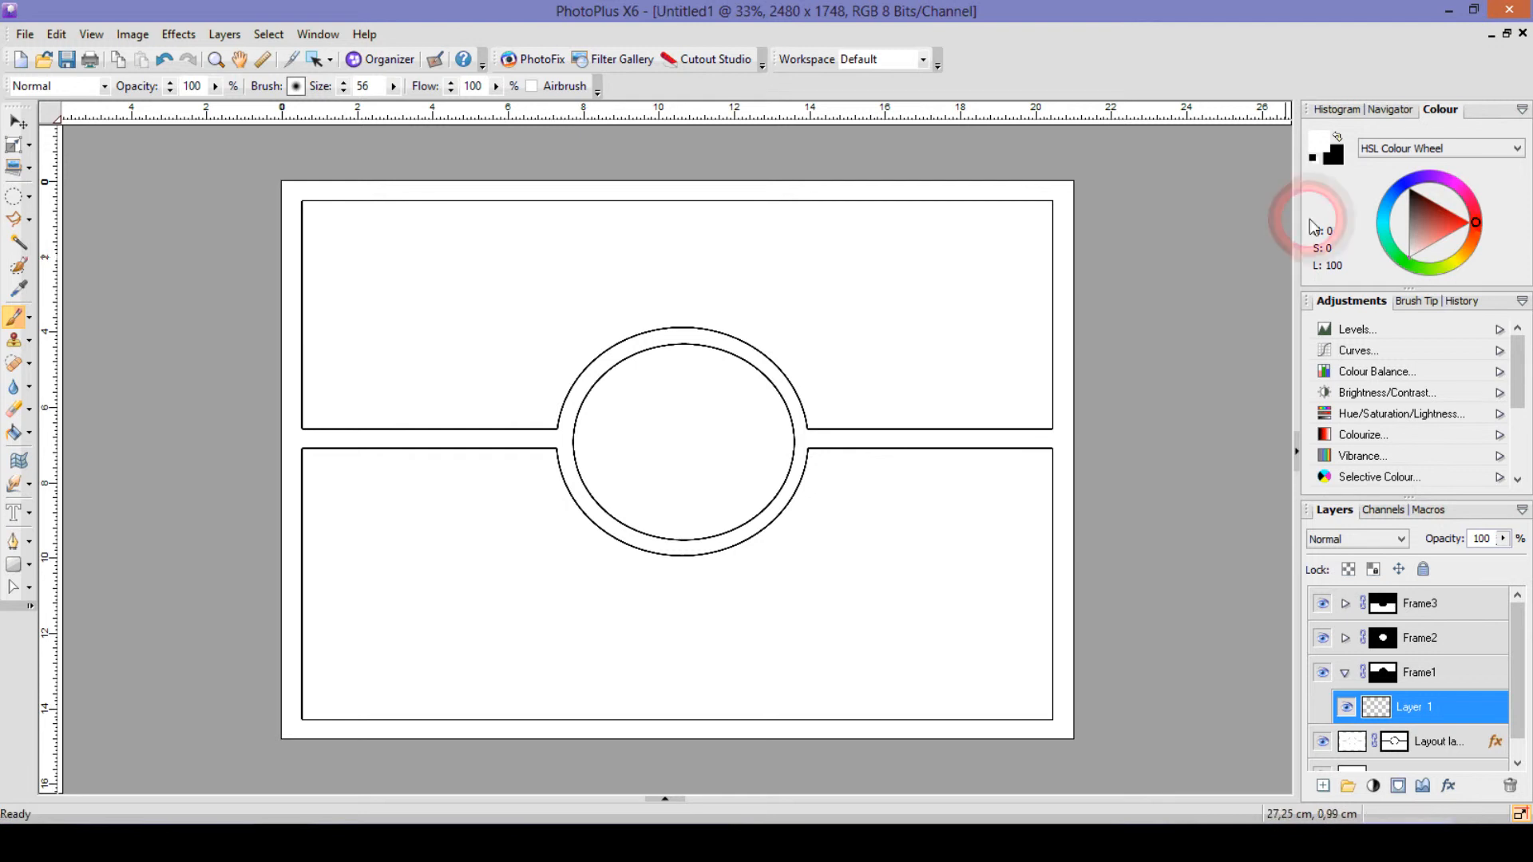
left_click(1337, 137)
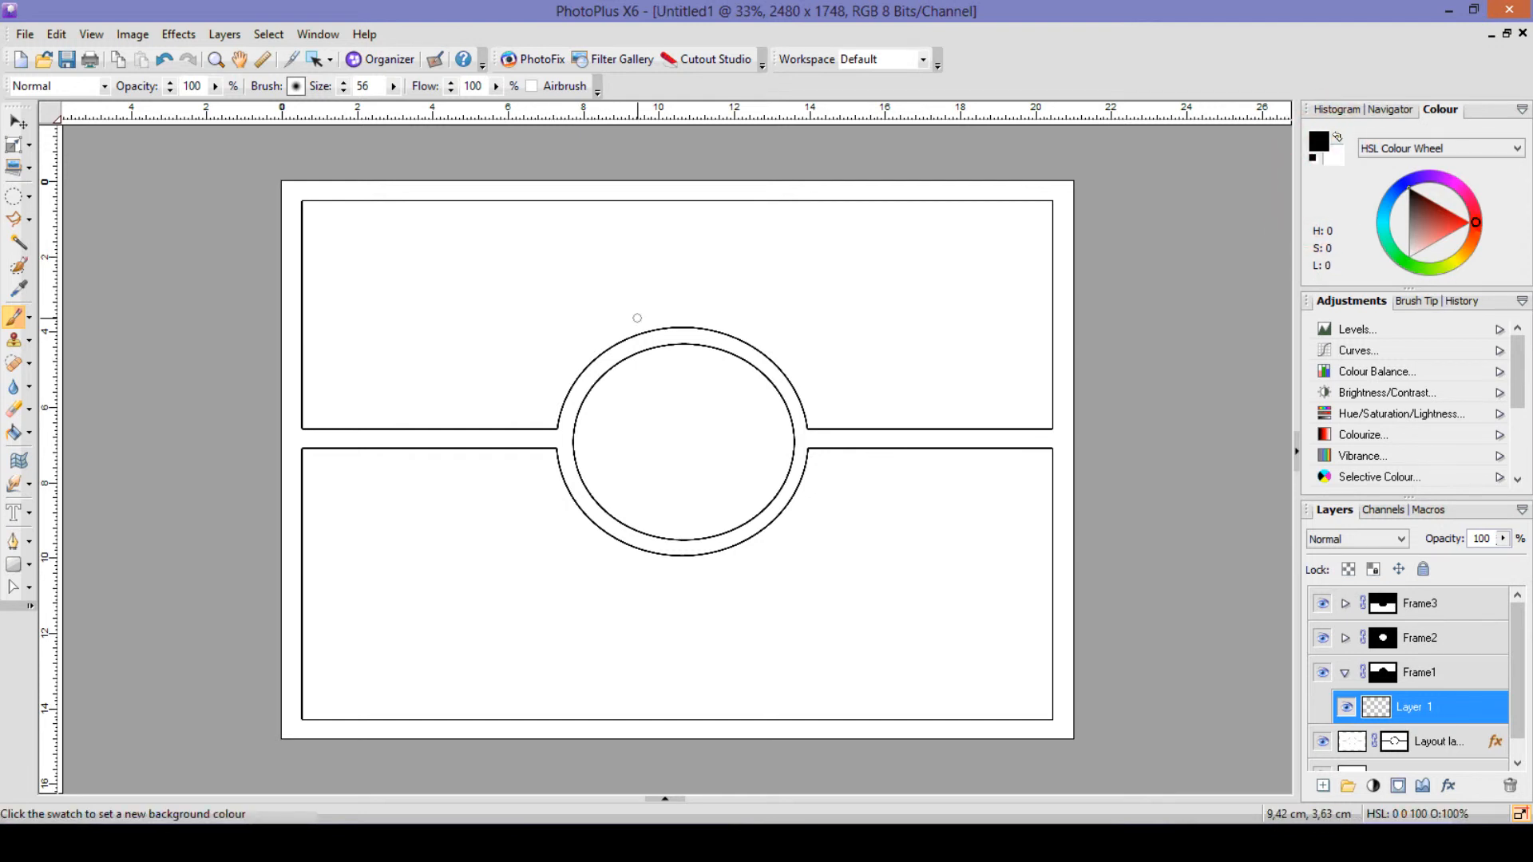
left_click(1440, 235)
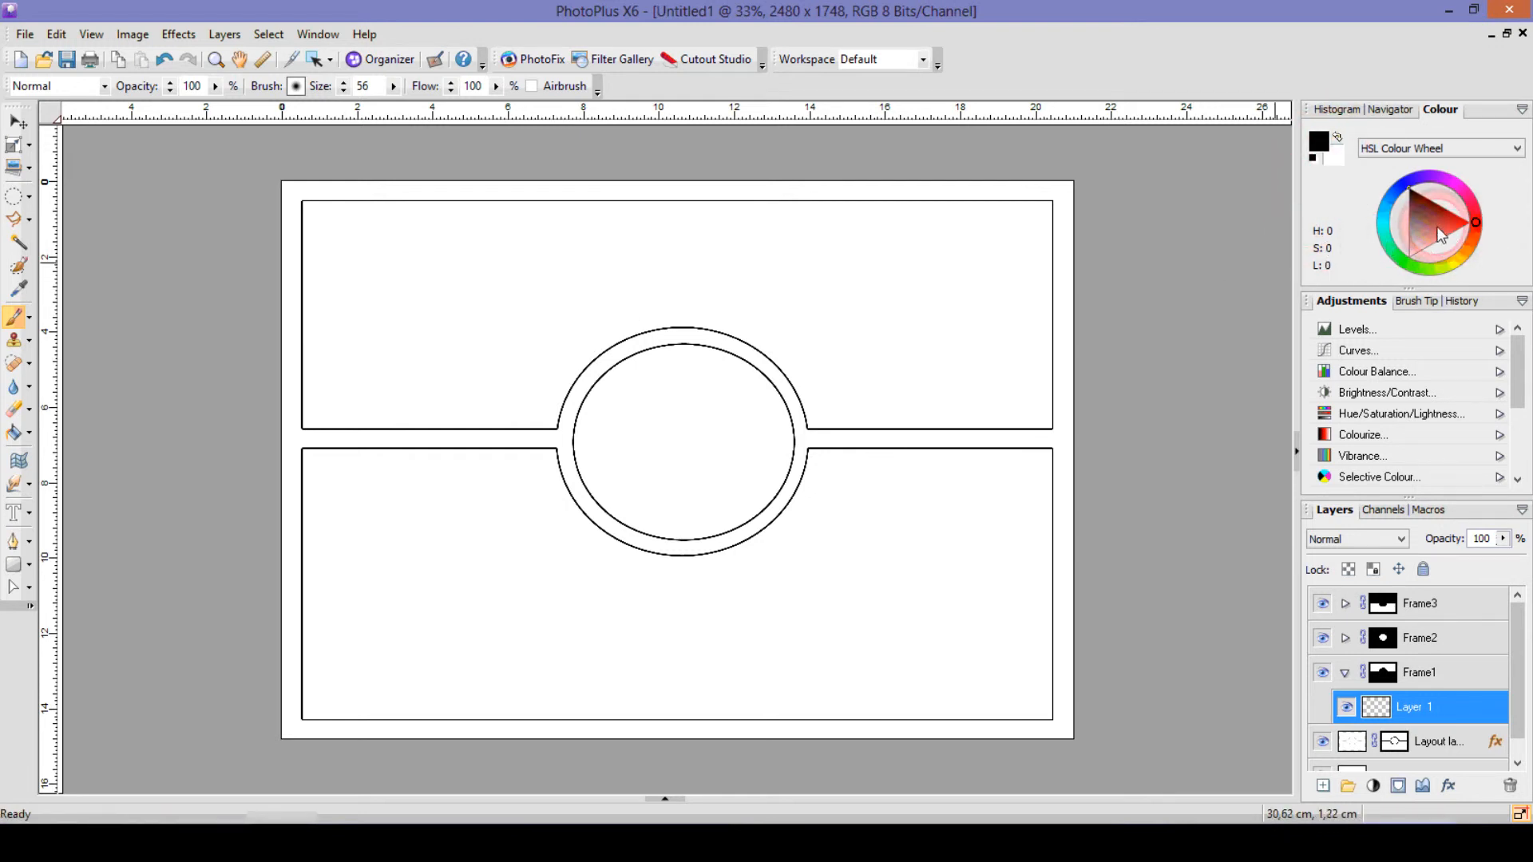
left_click(1406, 190)
left_click_drag(1416, 208, 1410, 213)
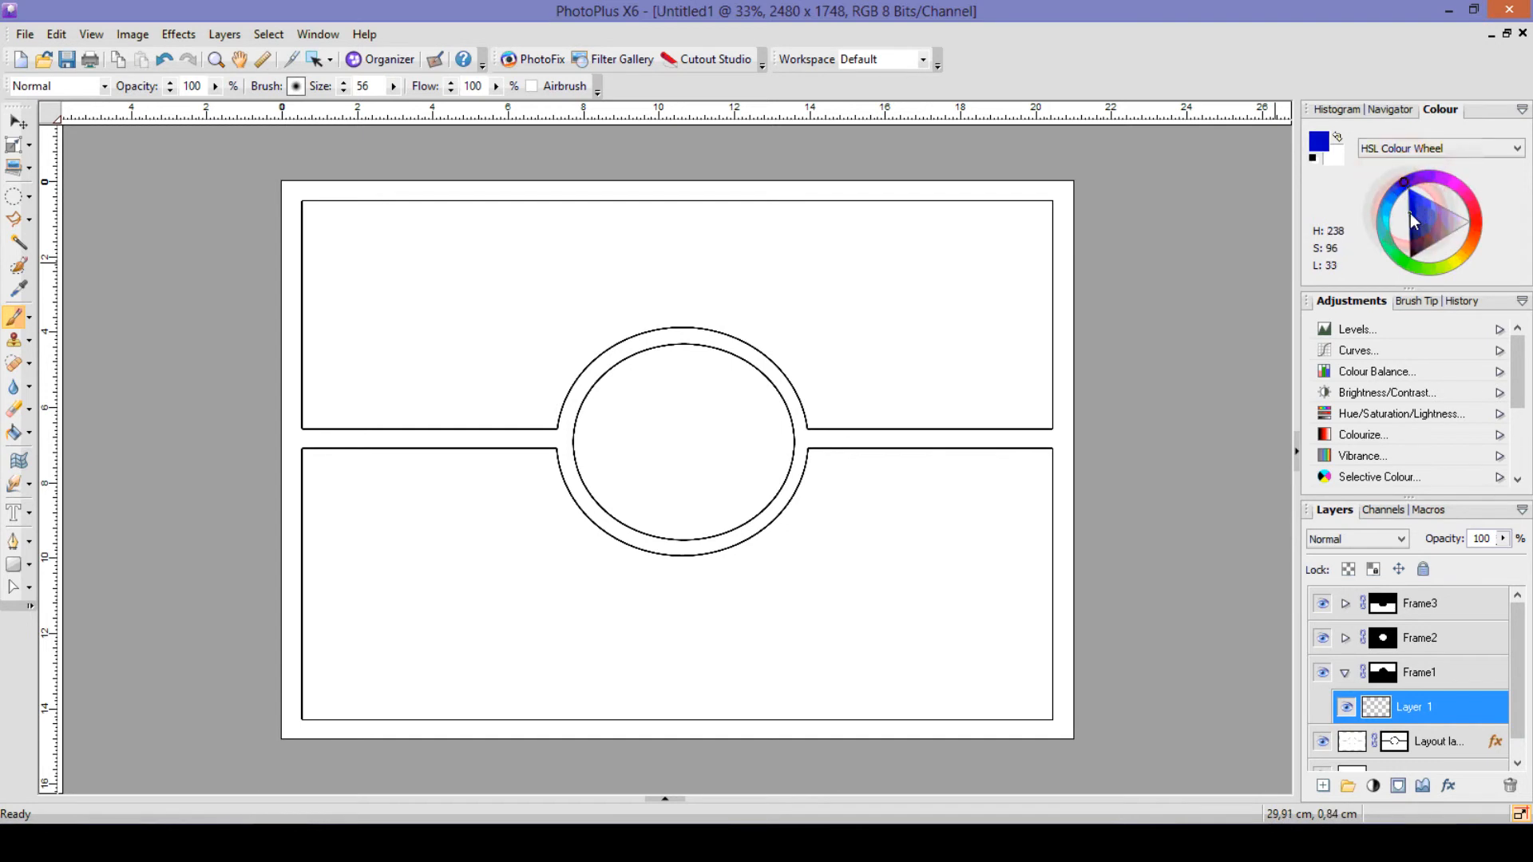
Step: Paint two eyes, eyebrows and spiky hair running down both sides of the face in the upper panel
mouse_move(487, 335)
left_mouse_down()
mouse_move(596, 324)
mouse_move(537, 329)
mouse_move(567, 359)
mouse_move(594, 323)
left_mouse_up()
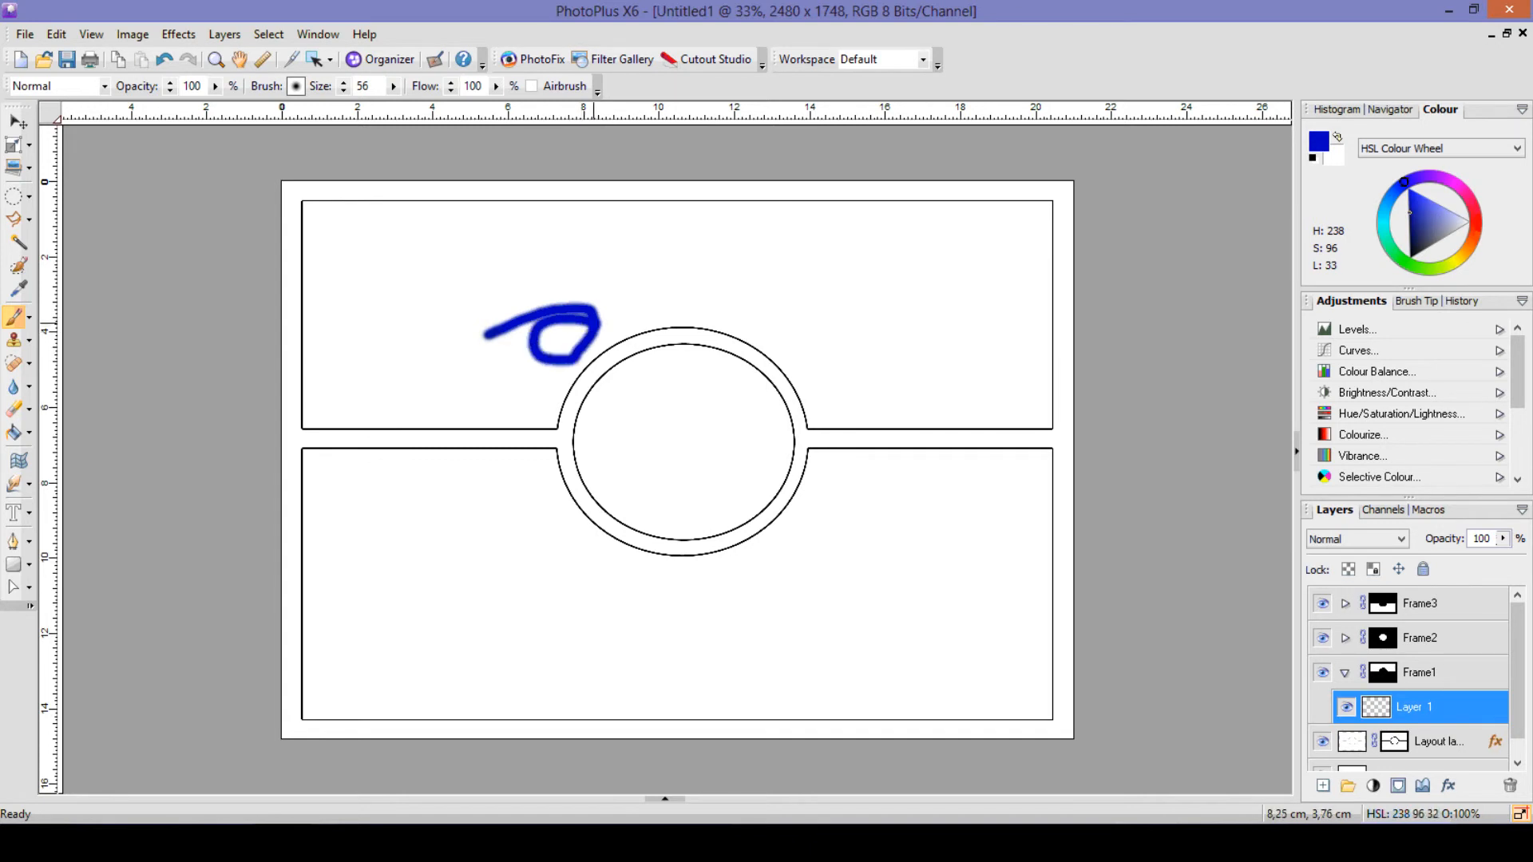
mouse_move(842, 322)
left_mouse_down()
mouse_move(778, 302)
mouse_move(802, 339)
mouse_move(759, 316)
mouse_move(778, 338)
left_mouse_up()
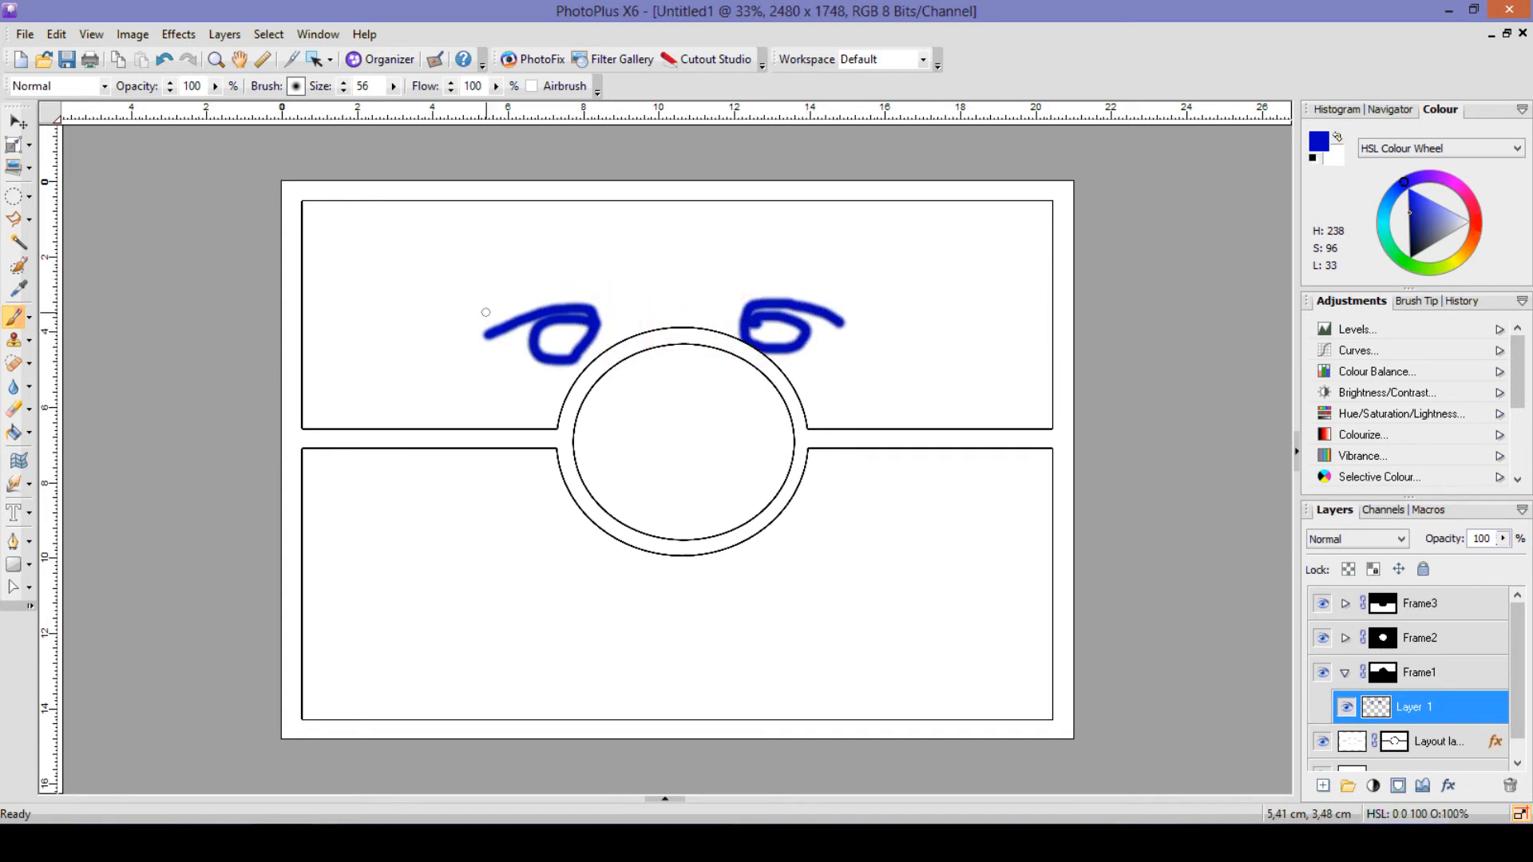
mouse_move(485, 312)
left_mouse_down()
mouse_move(582, 259)
mouse_move(617, 274)
left_mouse_up()
mouse_move(718, 279)
left_mouse_down()
mouse_move(813, 263)
mouse_move(858, 293)
left_mouse_up()
mouse_move(439, 171)
left_mouse_down()
mouse_move(742, 227)
mouse_move(871, 204)
mouse_move(907, 437)
left_mouse_up()
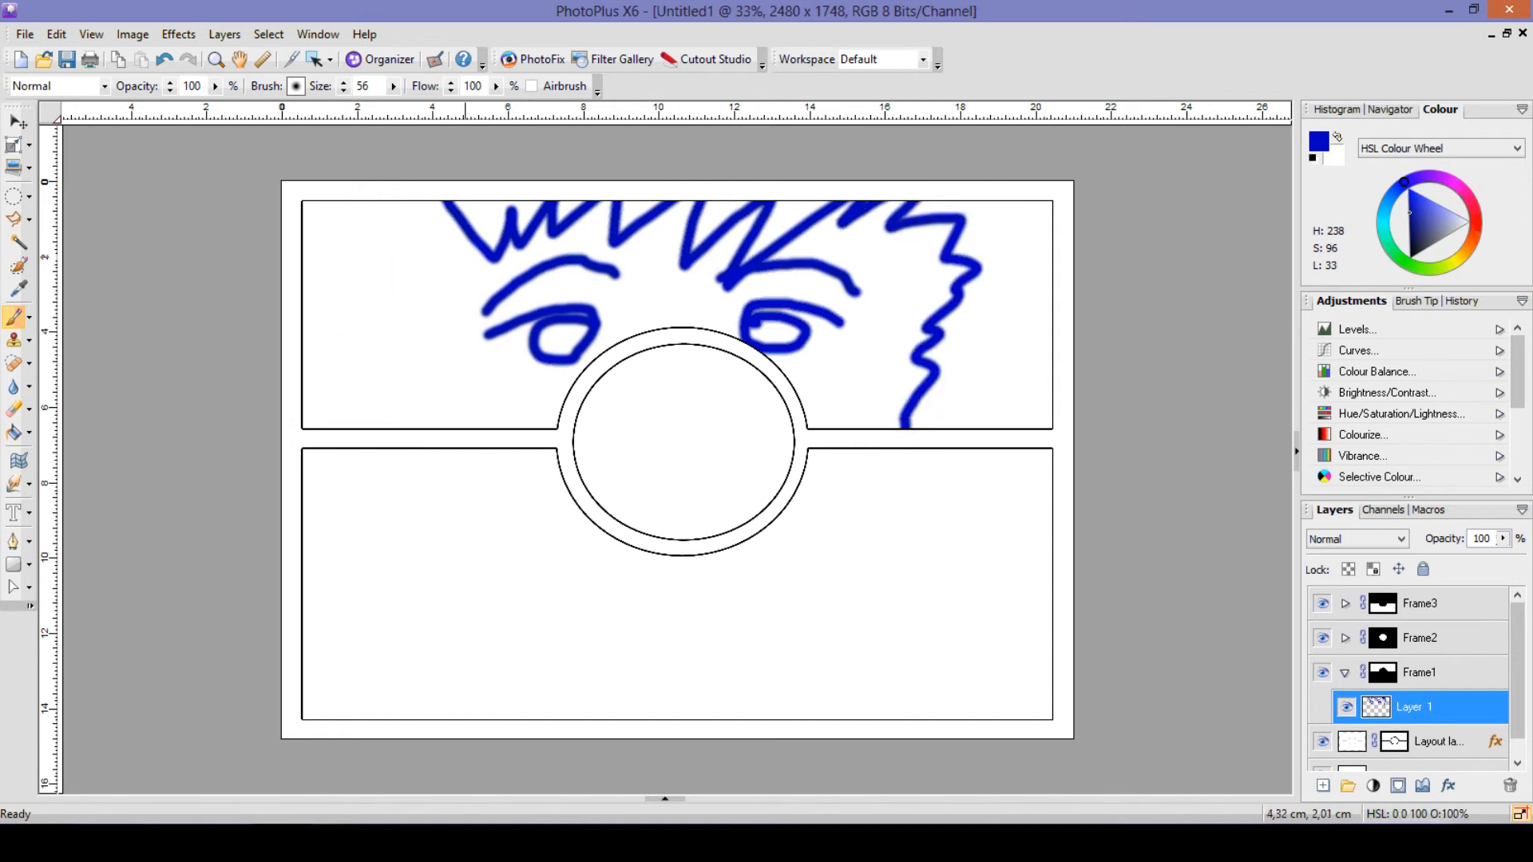
mouse_move(484, 254)
left_mouse_down()
mouse_move(363, 297)
mouse_move(440, 427)
left_mouse_up()
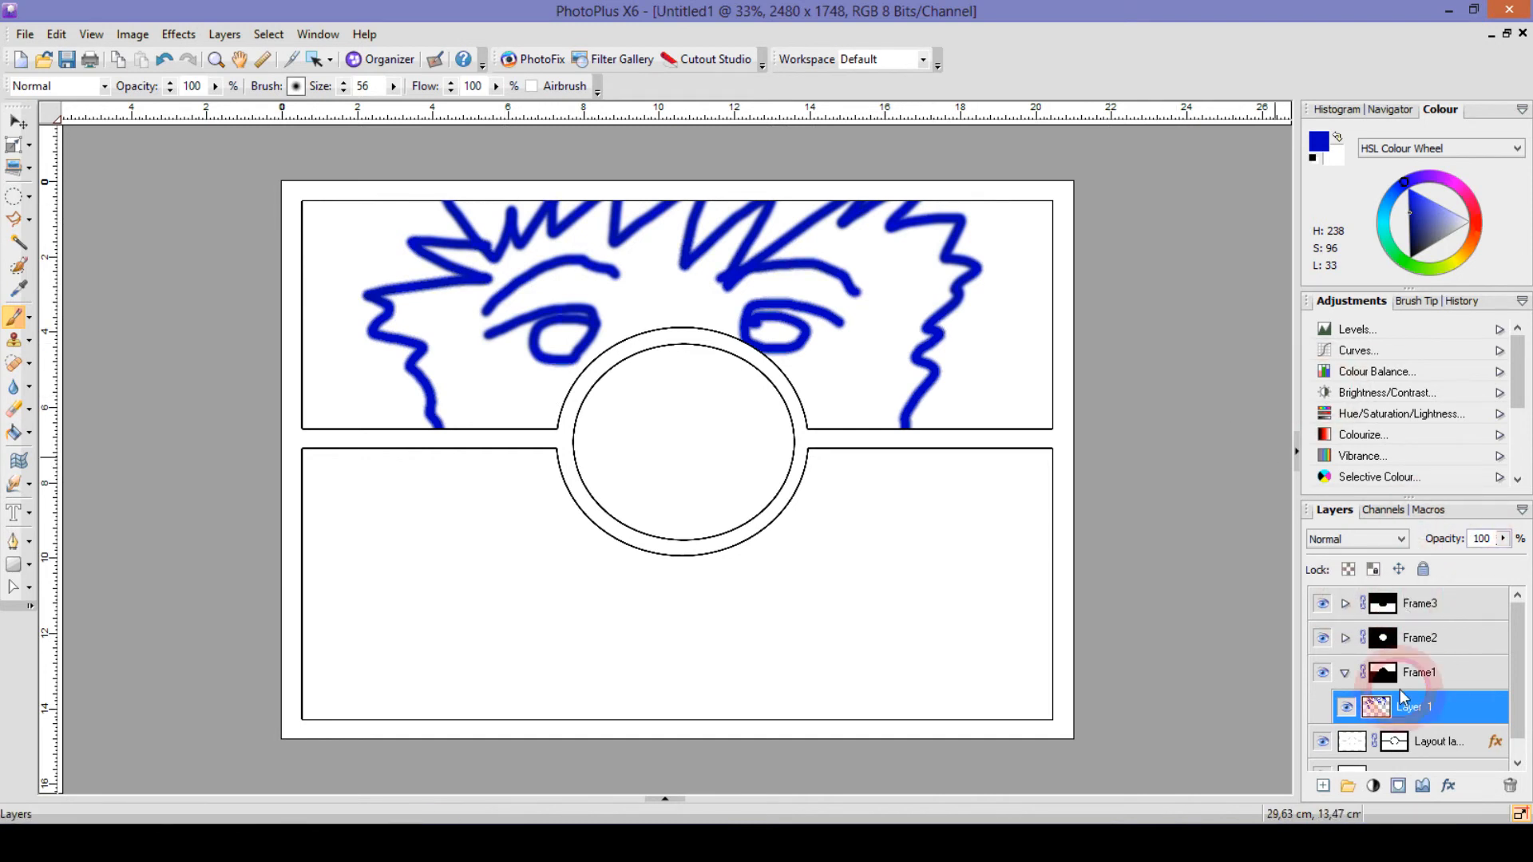
Step: Paint a smiling mouth in crimson (H 339, S 96, L 33) on Layer 1 of the Frame3 group, below the ellipse
left_click(1424, 612)
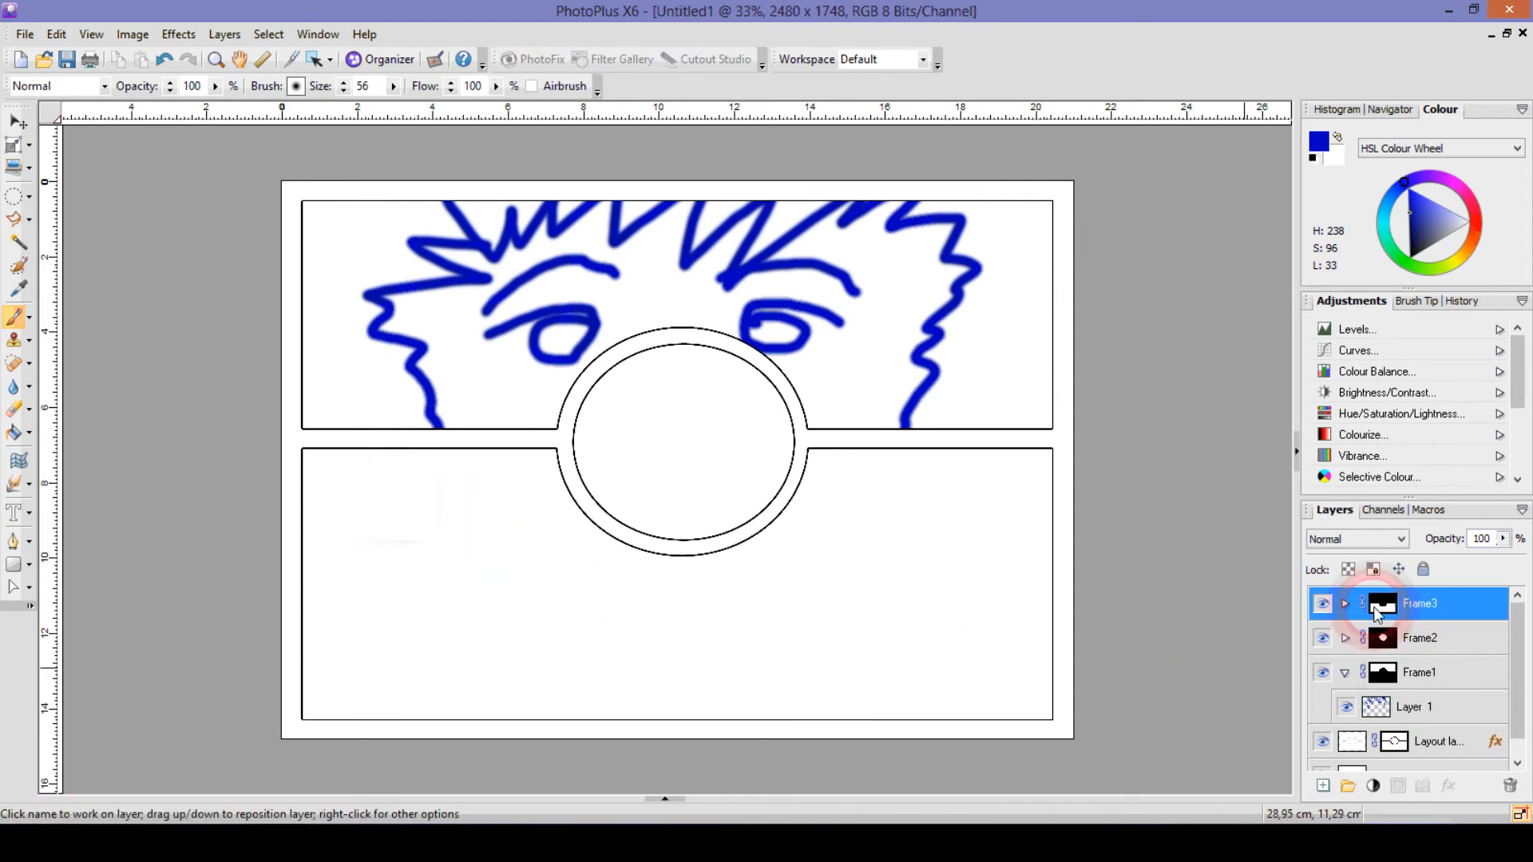
left_click(1421, 606)
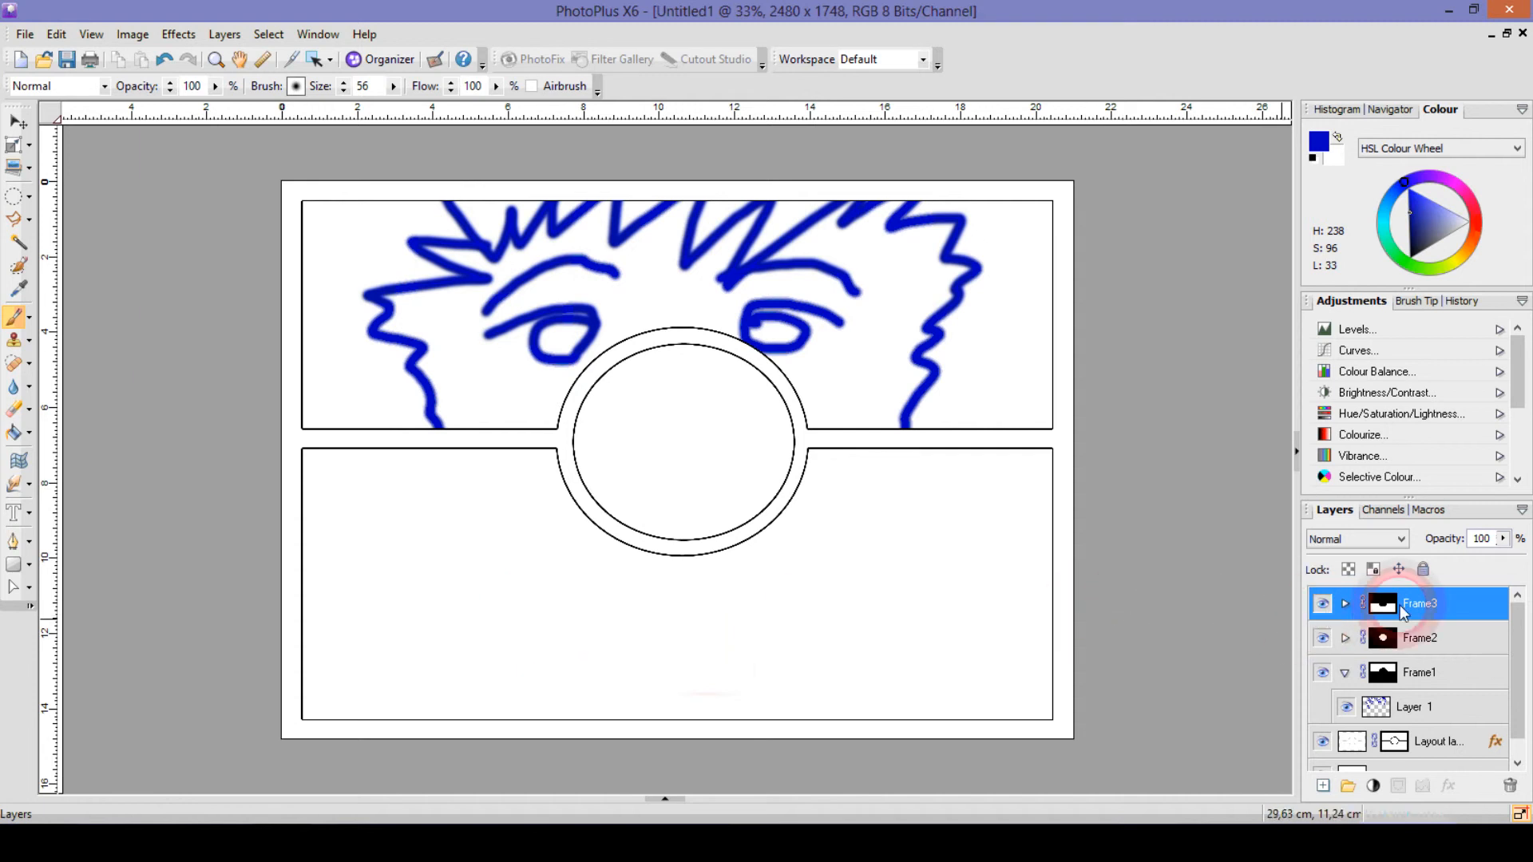
left_click(1344, 604)
left_click(1387, 635)
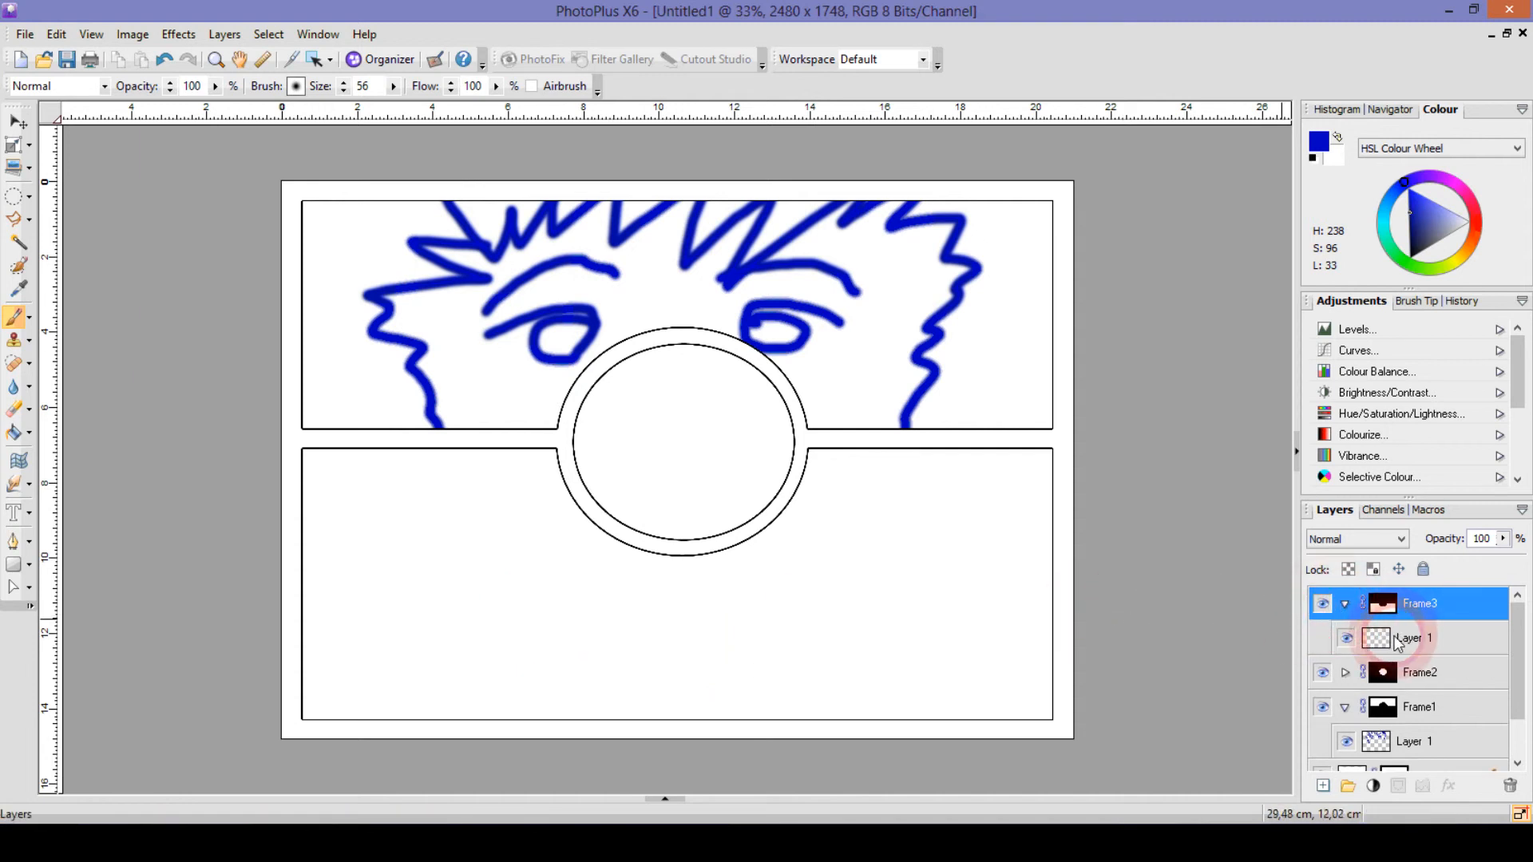
left_click(1516, 225)
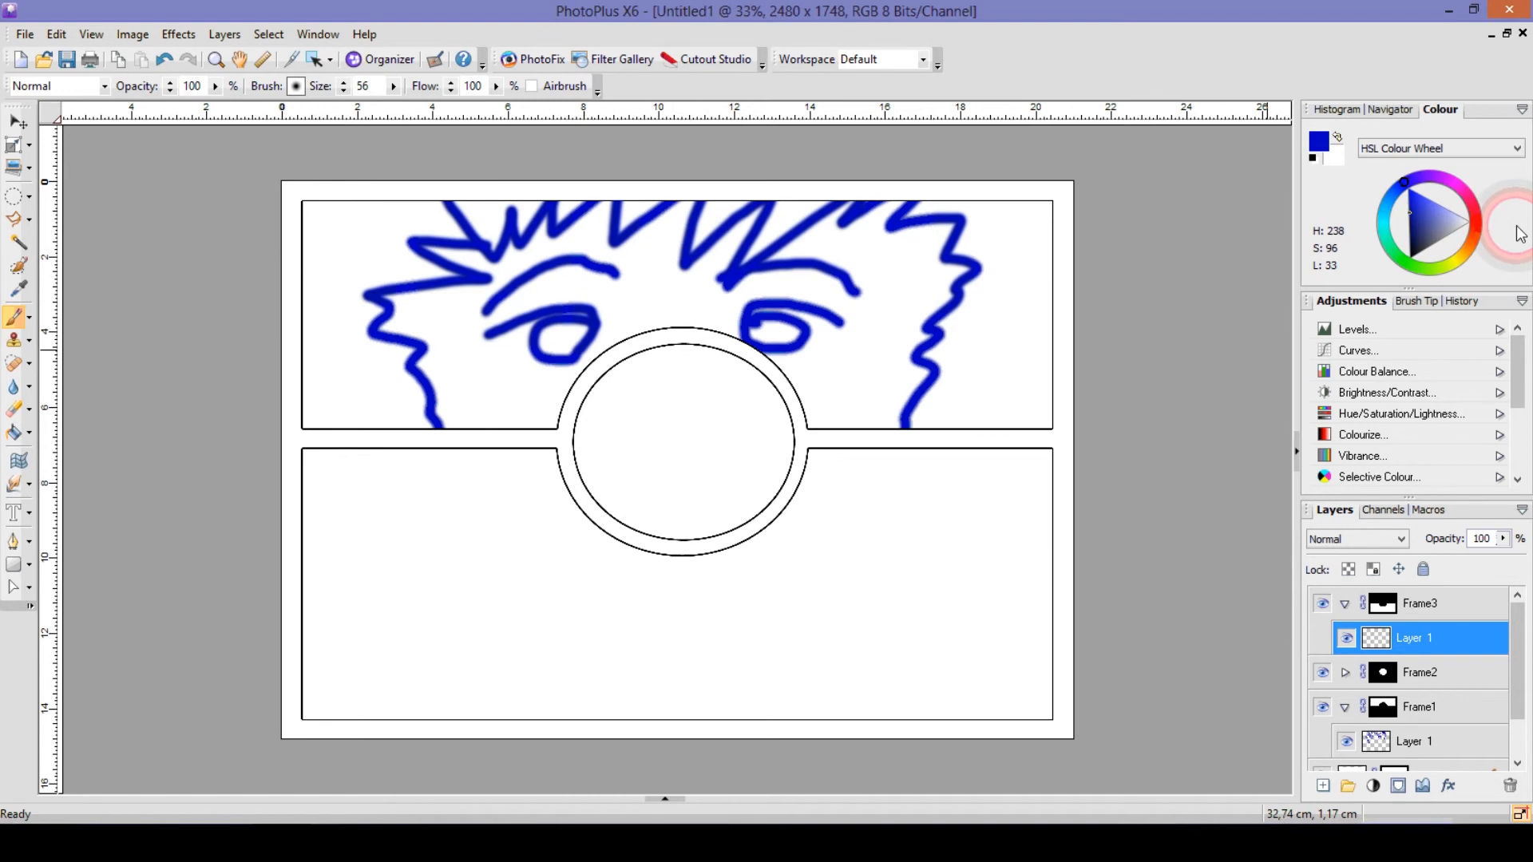
left_click(1472, 205)
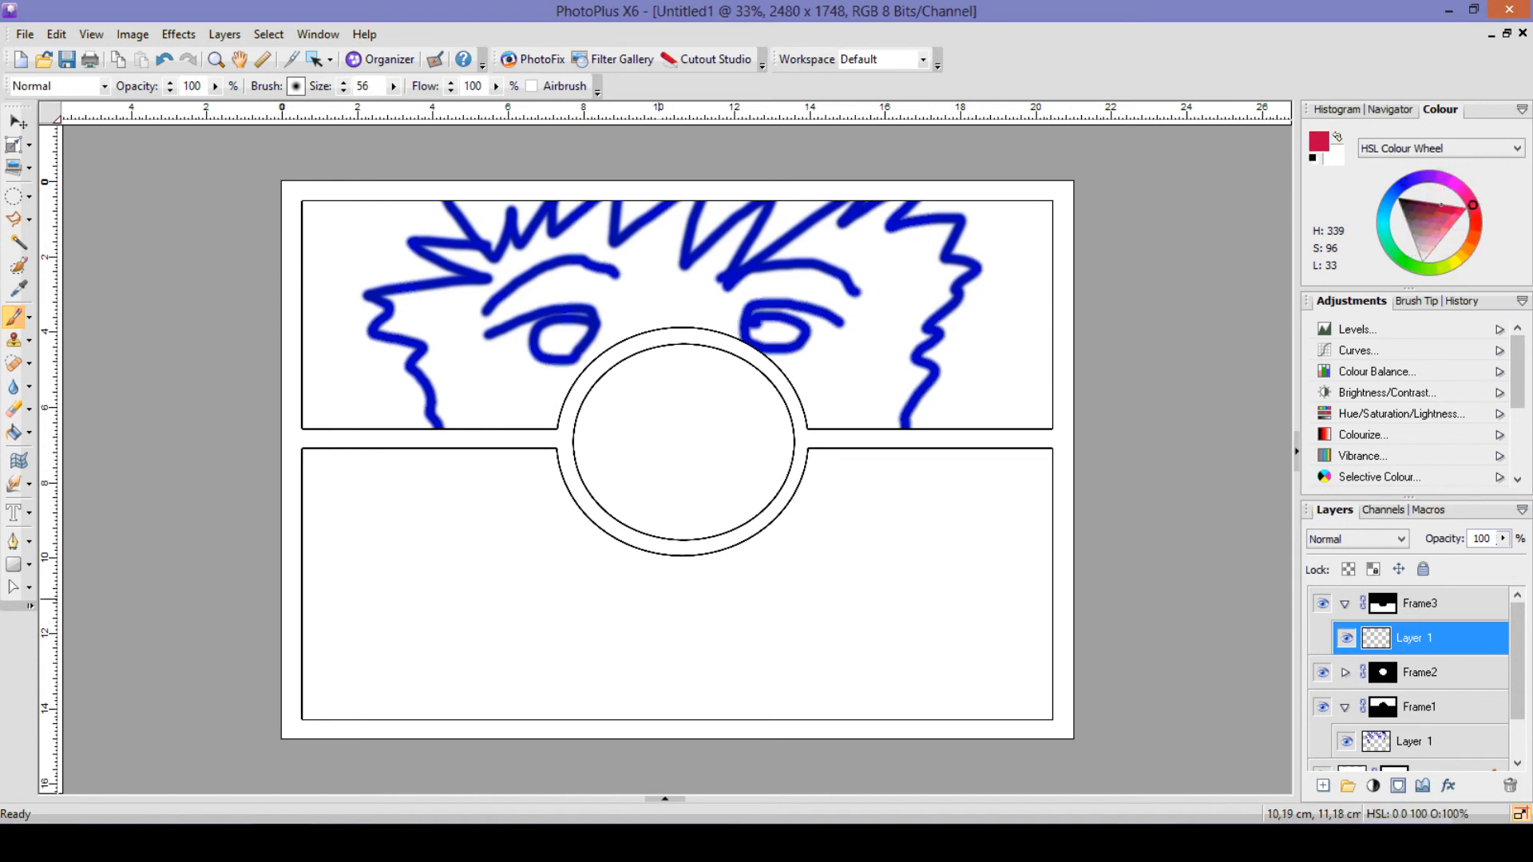
mouse_move(551, 547)
left_mouse_down()
mouse_move(853, 559)
mouse_move(587, 595)
mouse_move(569, 565)
left_mouse_up()
left_click(1396, 675)
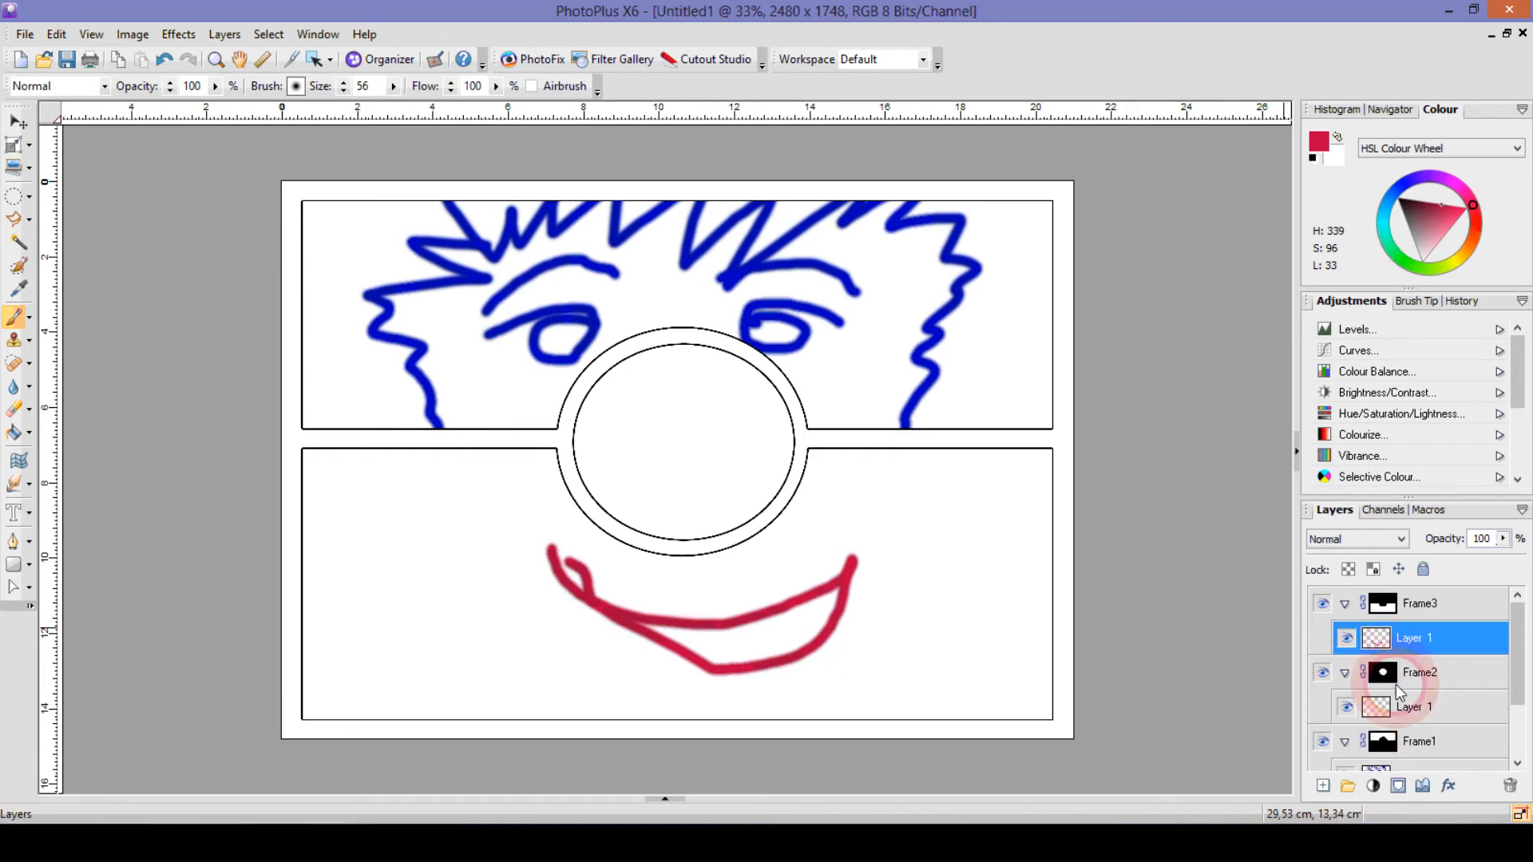
left_click(1403, 708)
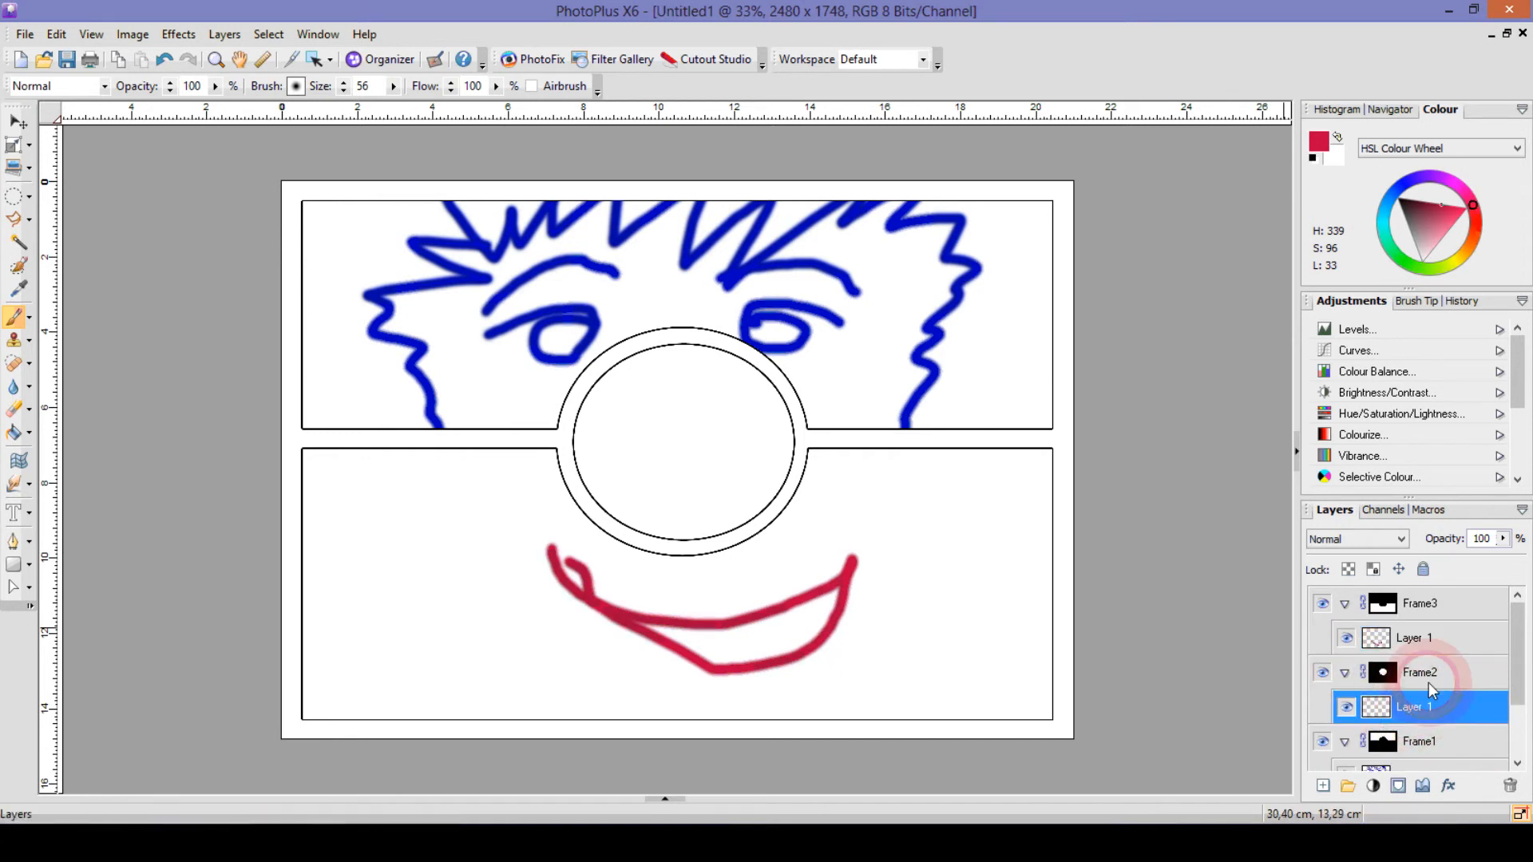
left_click(1429, 683)
left_click(1425, 708)
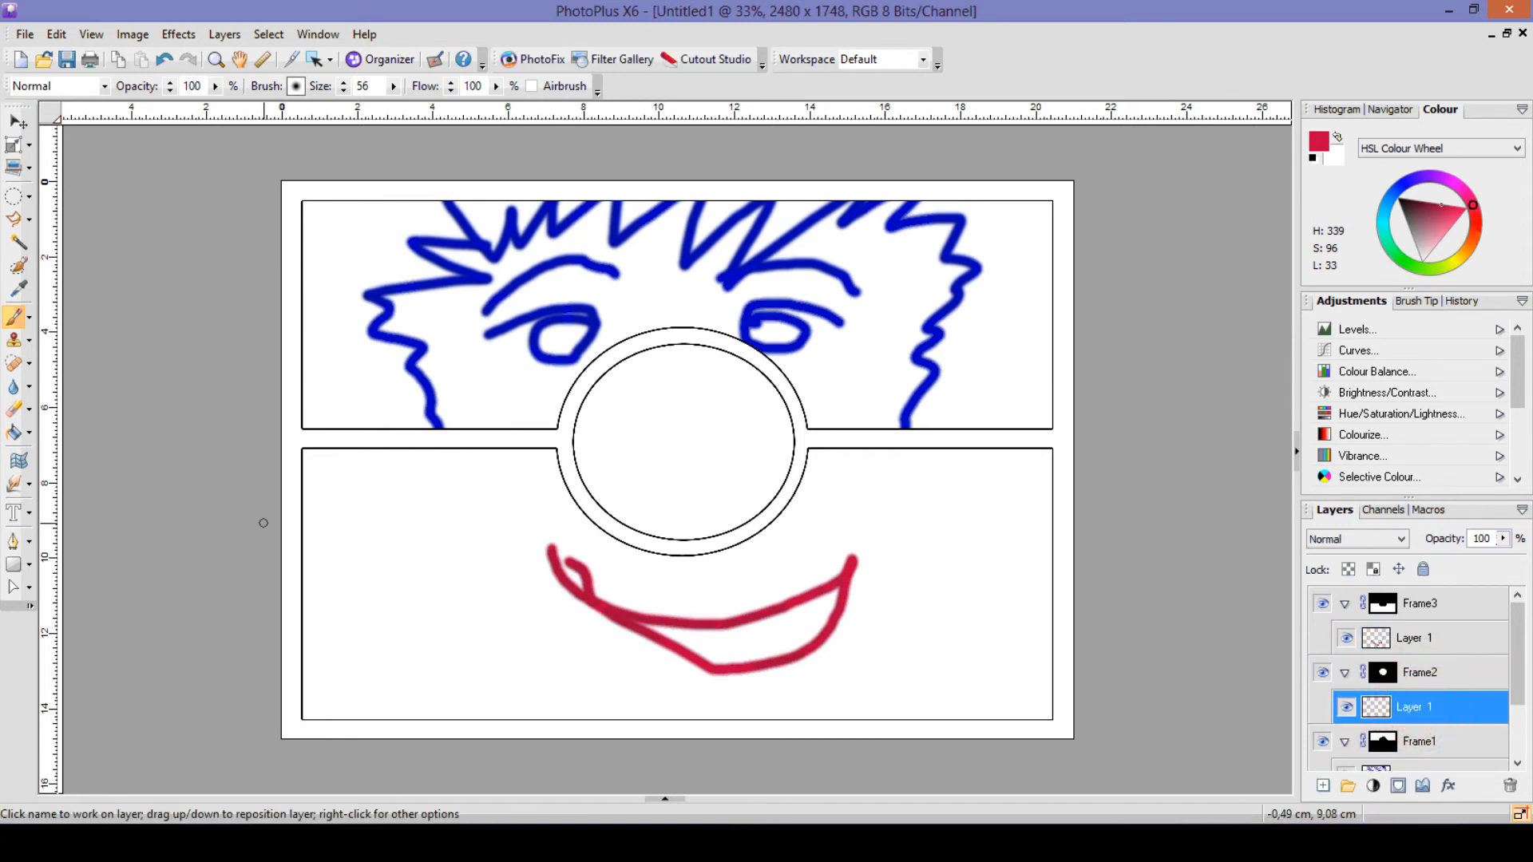
left_click(46, 842)
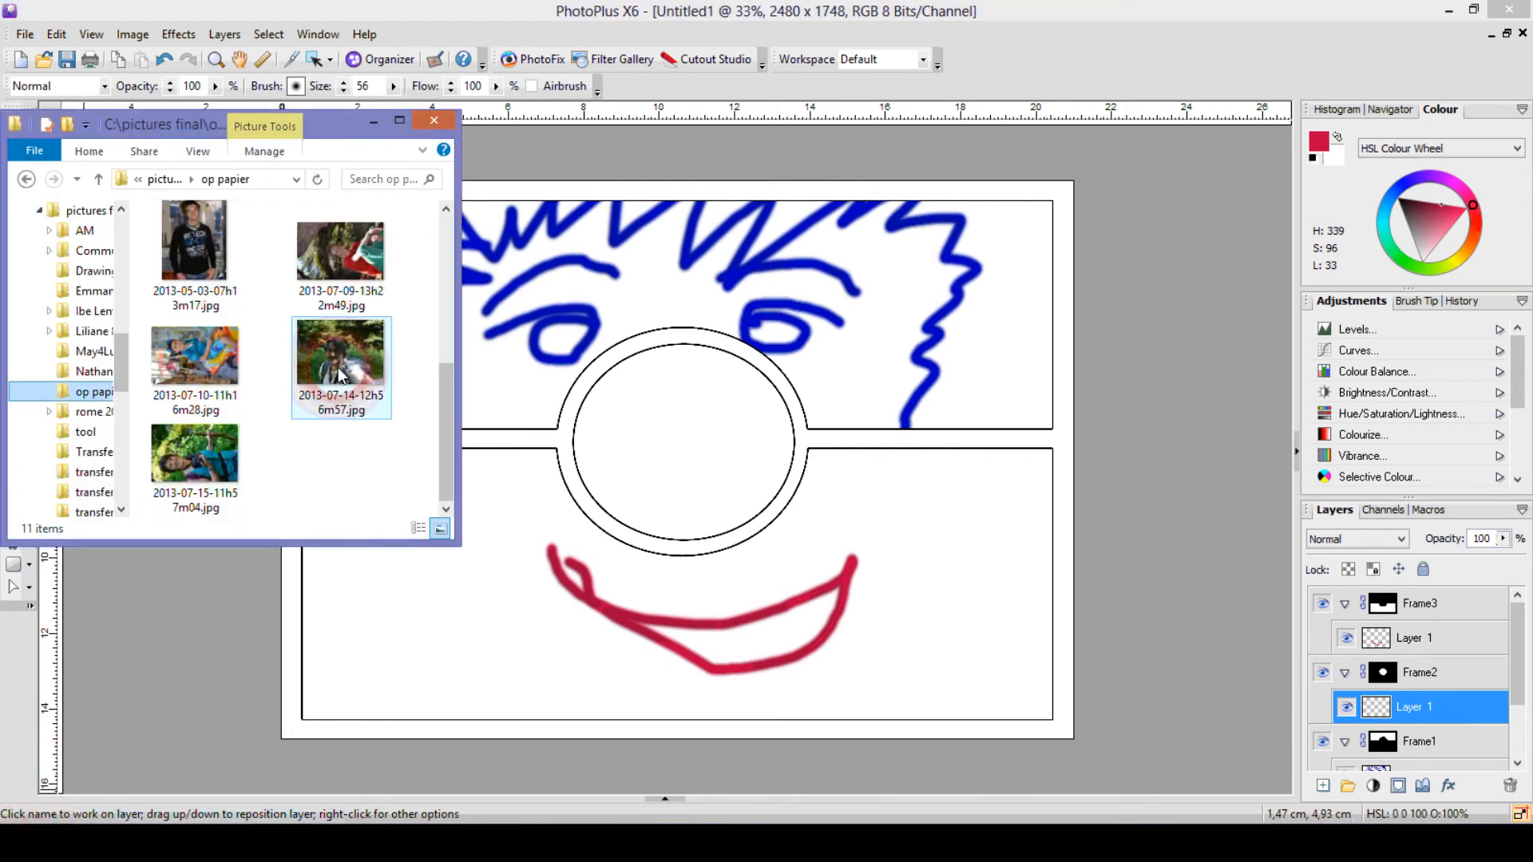
left_click_drag(341, 373, 693, 471)
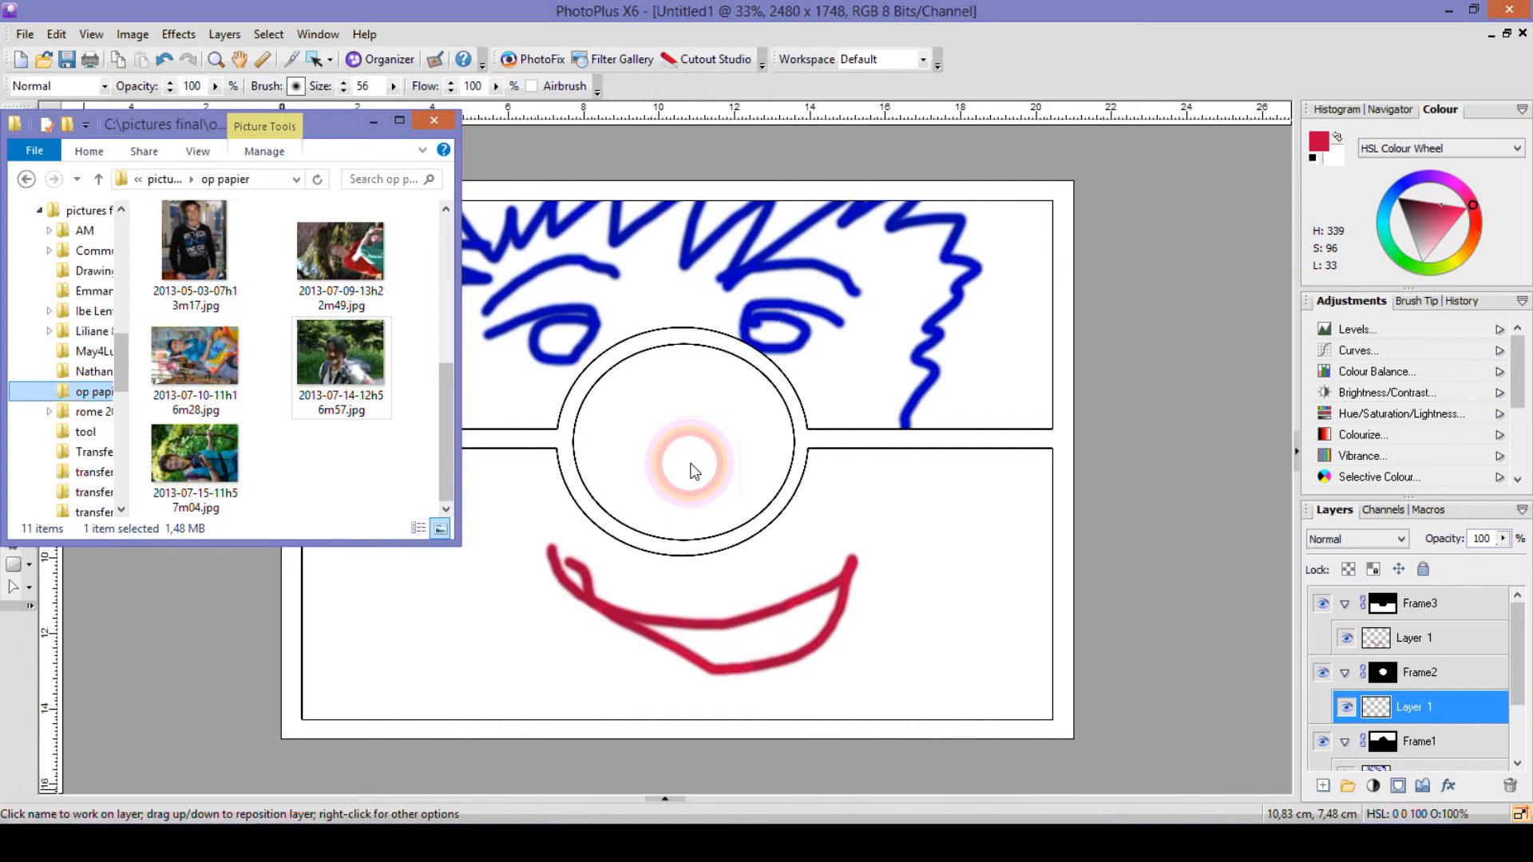
left_click(375, 125)
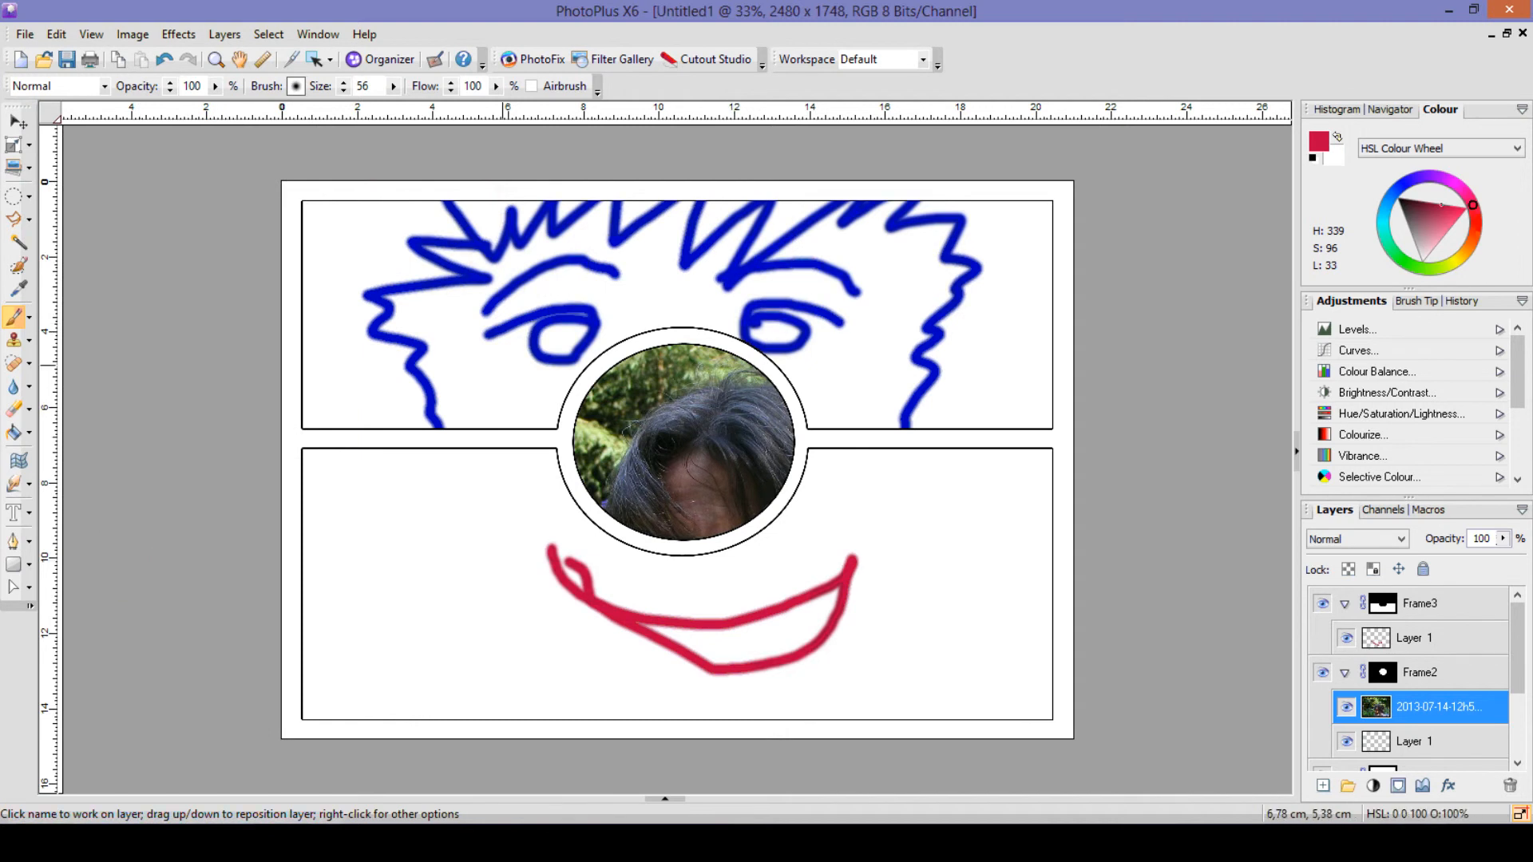
Step: Scale the photo down proportionally with the Deform tool and move it so the face sits centred inside the ellipse
left_click(14, 146)
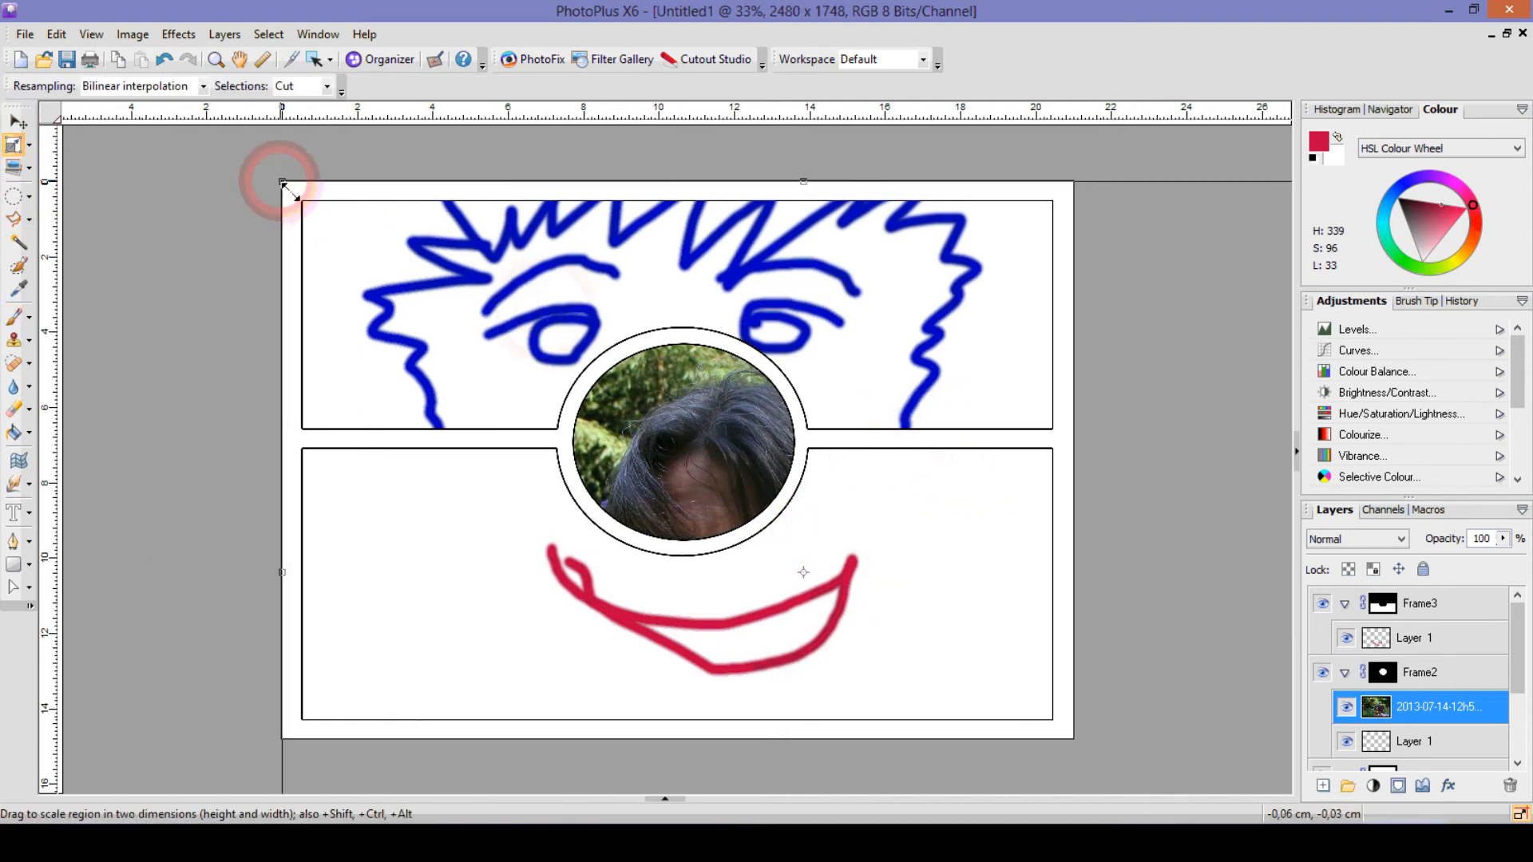
left_click_drag(284, 183, 547, 479)
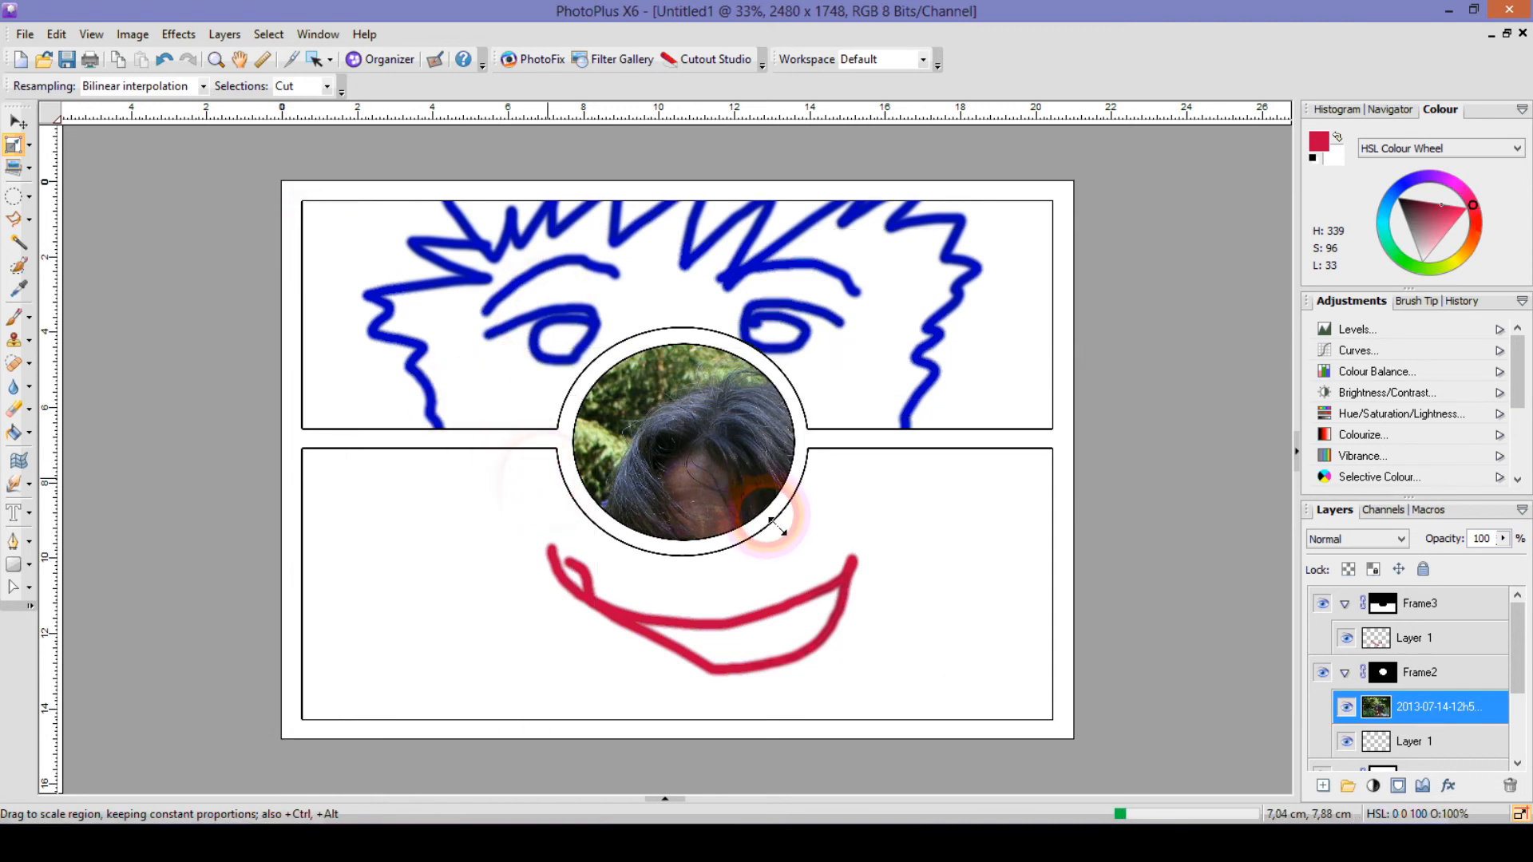
left_click_drag(774, 524, 770, 515)
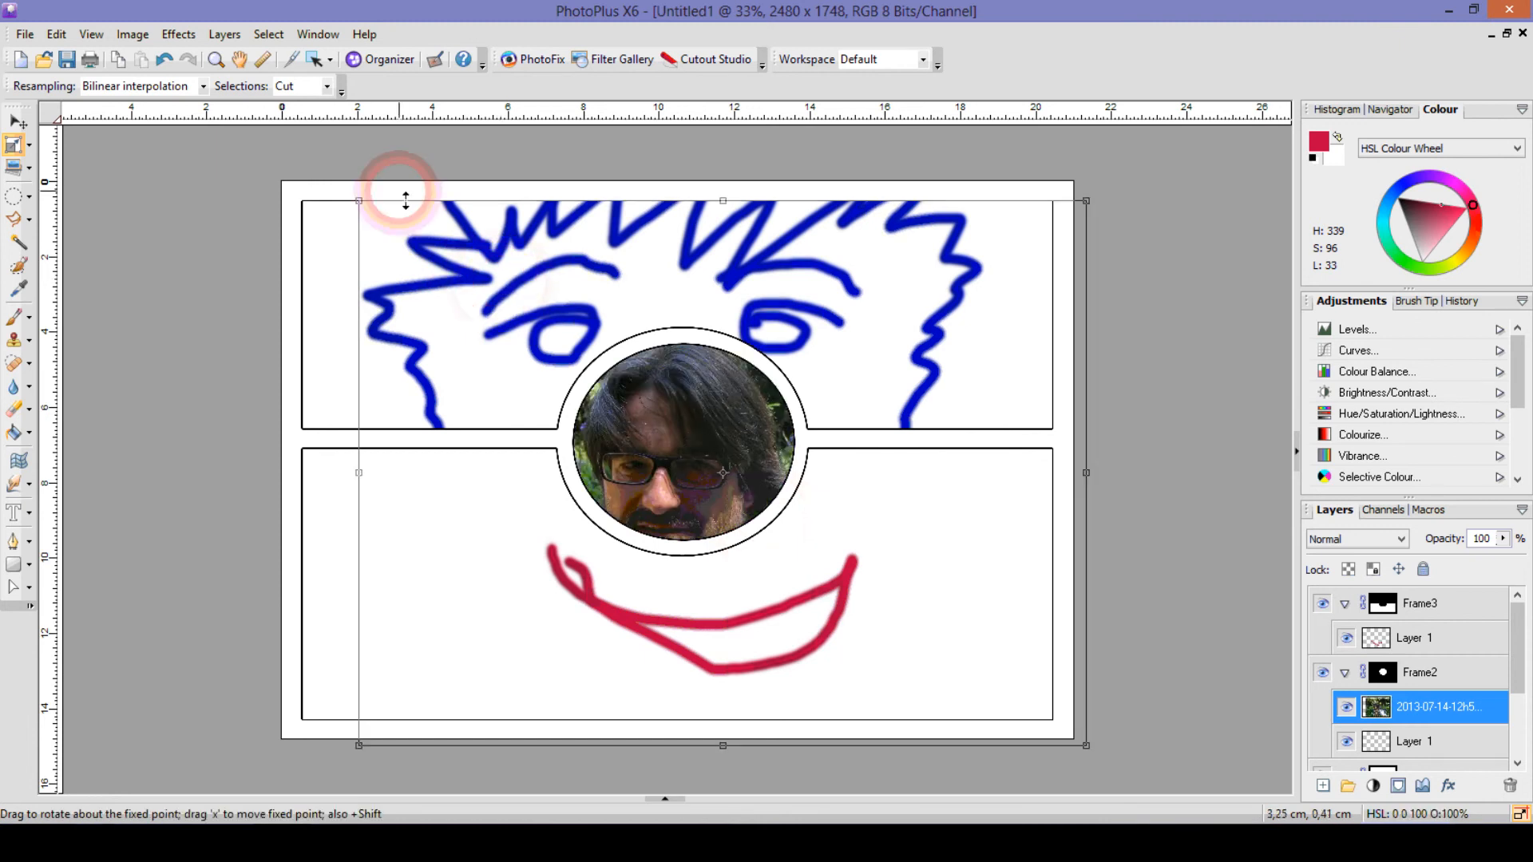
left_click_drag(359, 201, 645, 489)
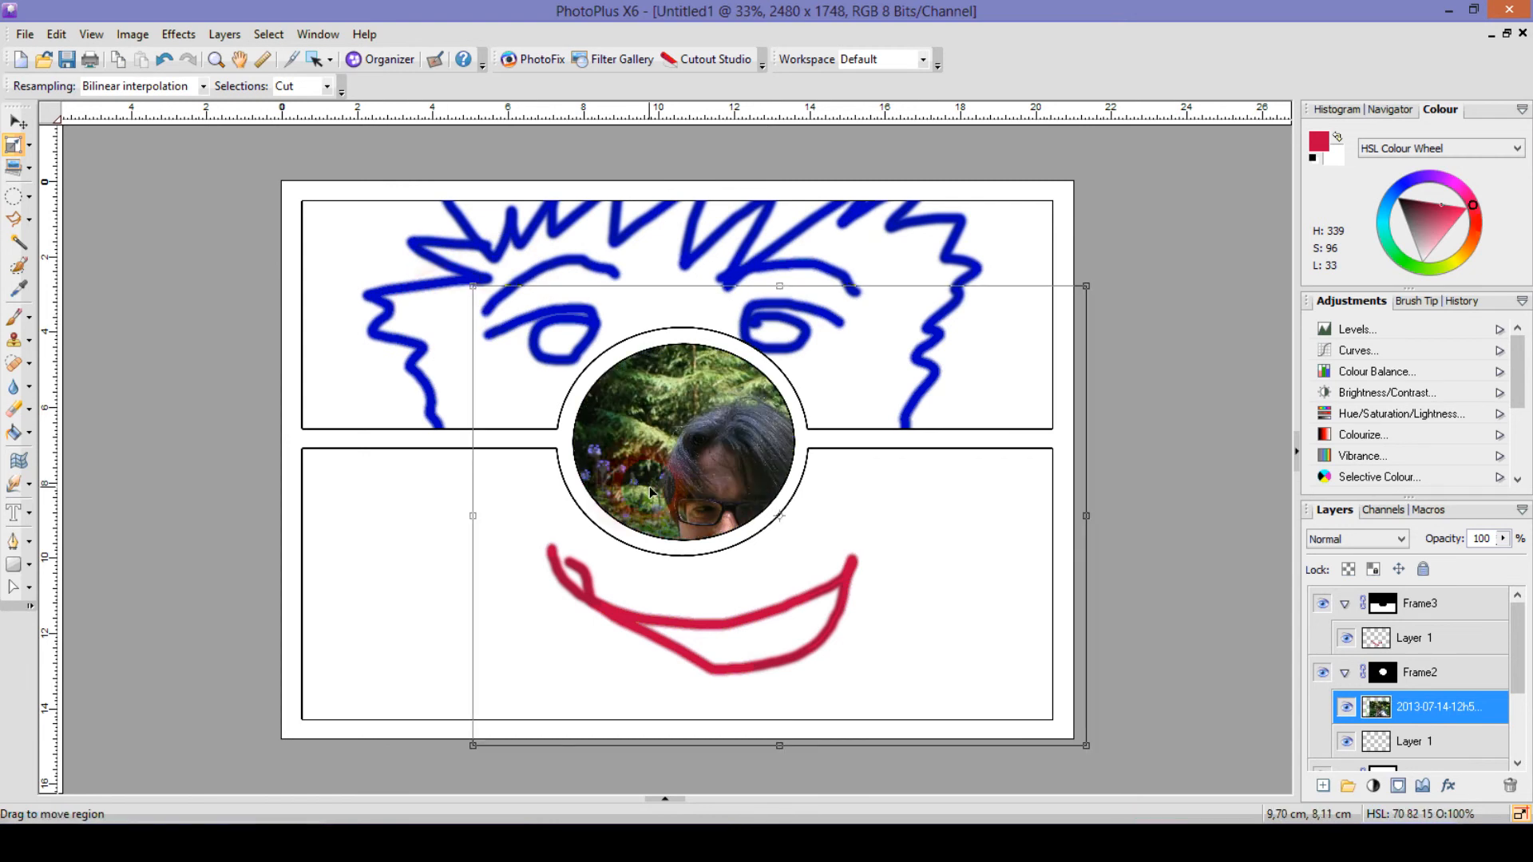
left_click_drag(700, 503, 611, 451)
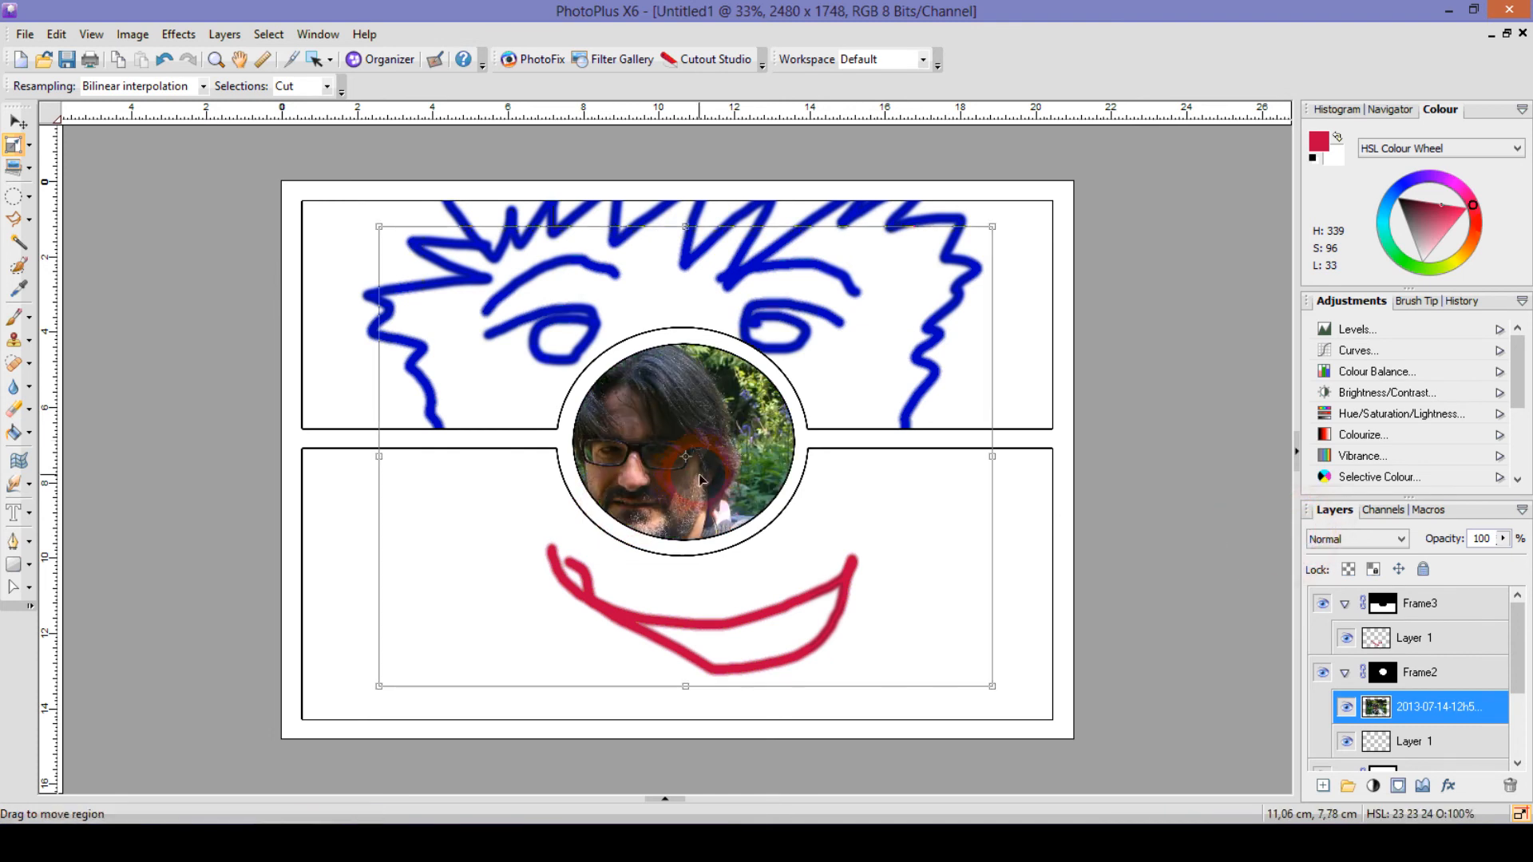
left_click_drag(699, 480, 727, 470)
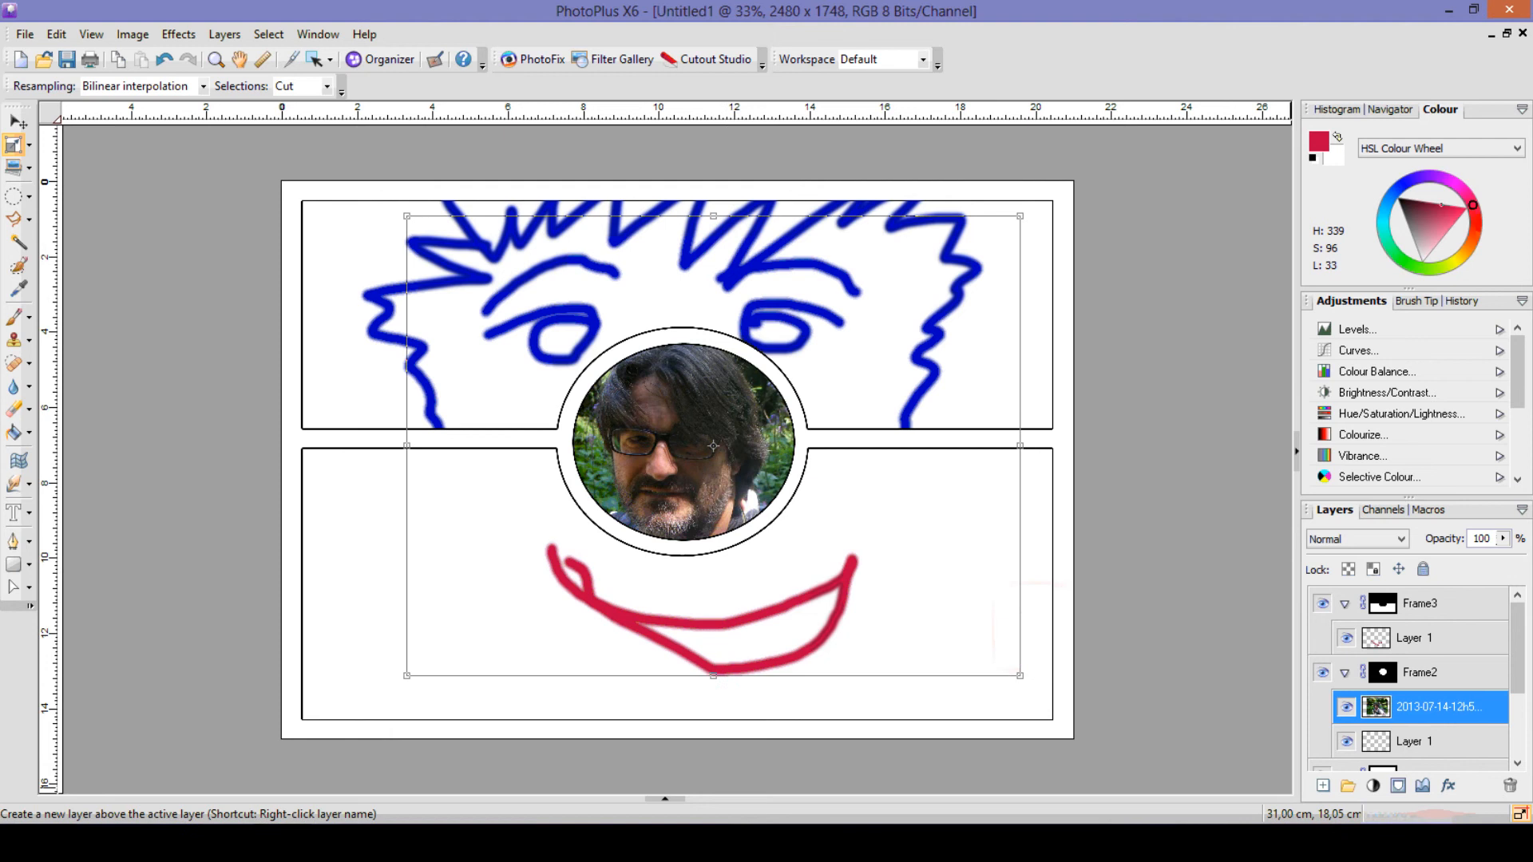
Step: Add a Hue/Saturation/Lightness adjustment layer above the Frame2 photo with hue 77, saturation -100 and lightness 27
left_click(1373, 785)
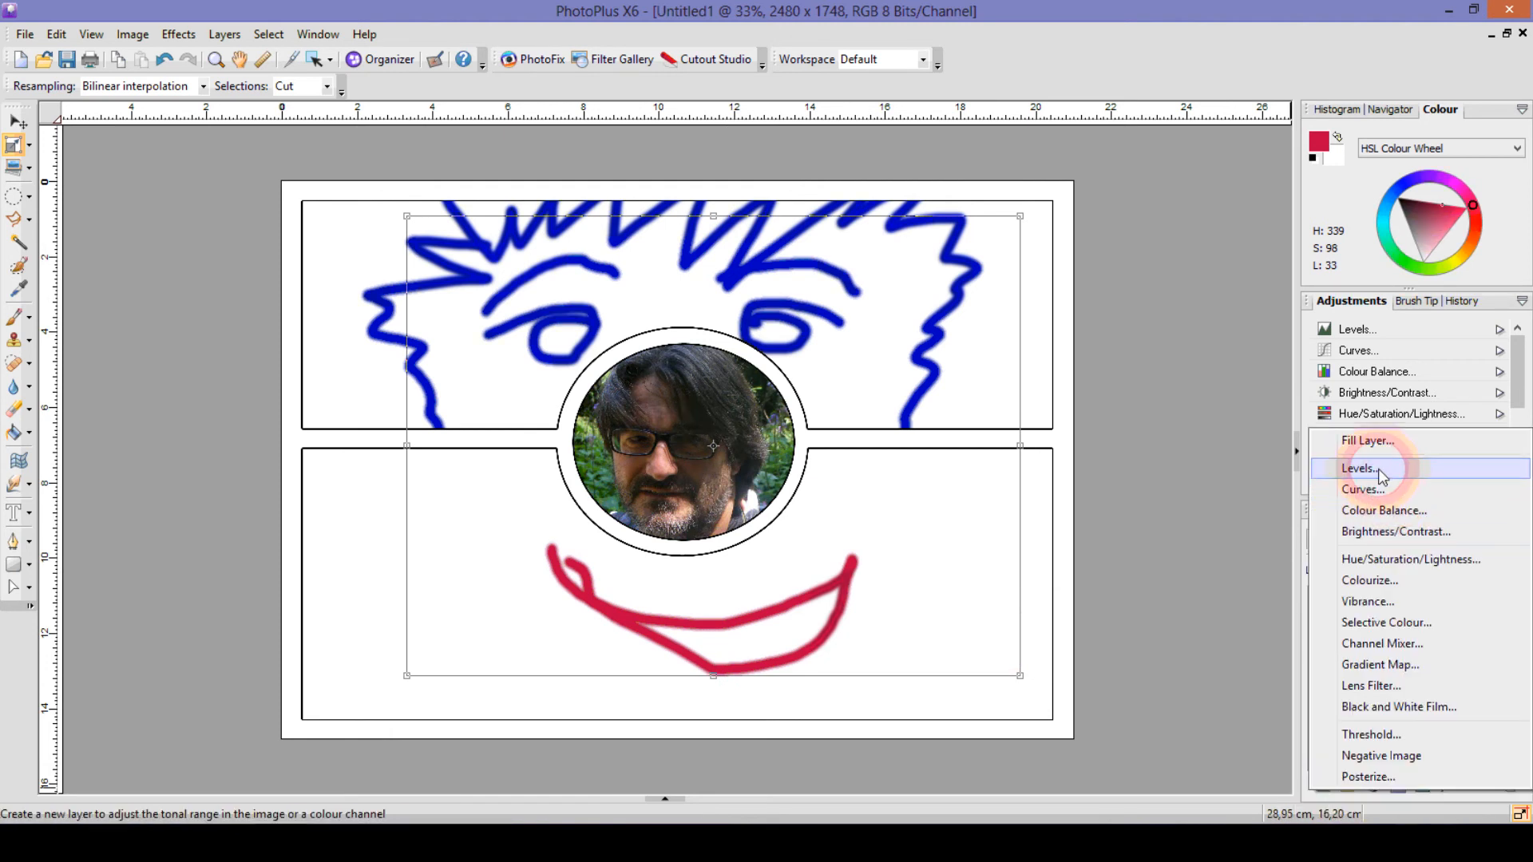
left_click(1375, 562)
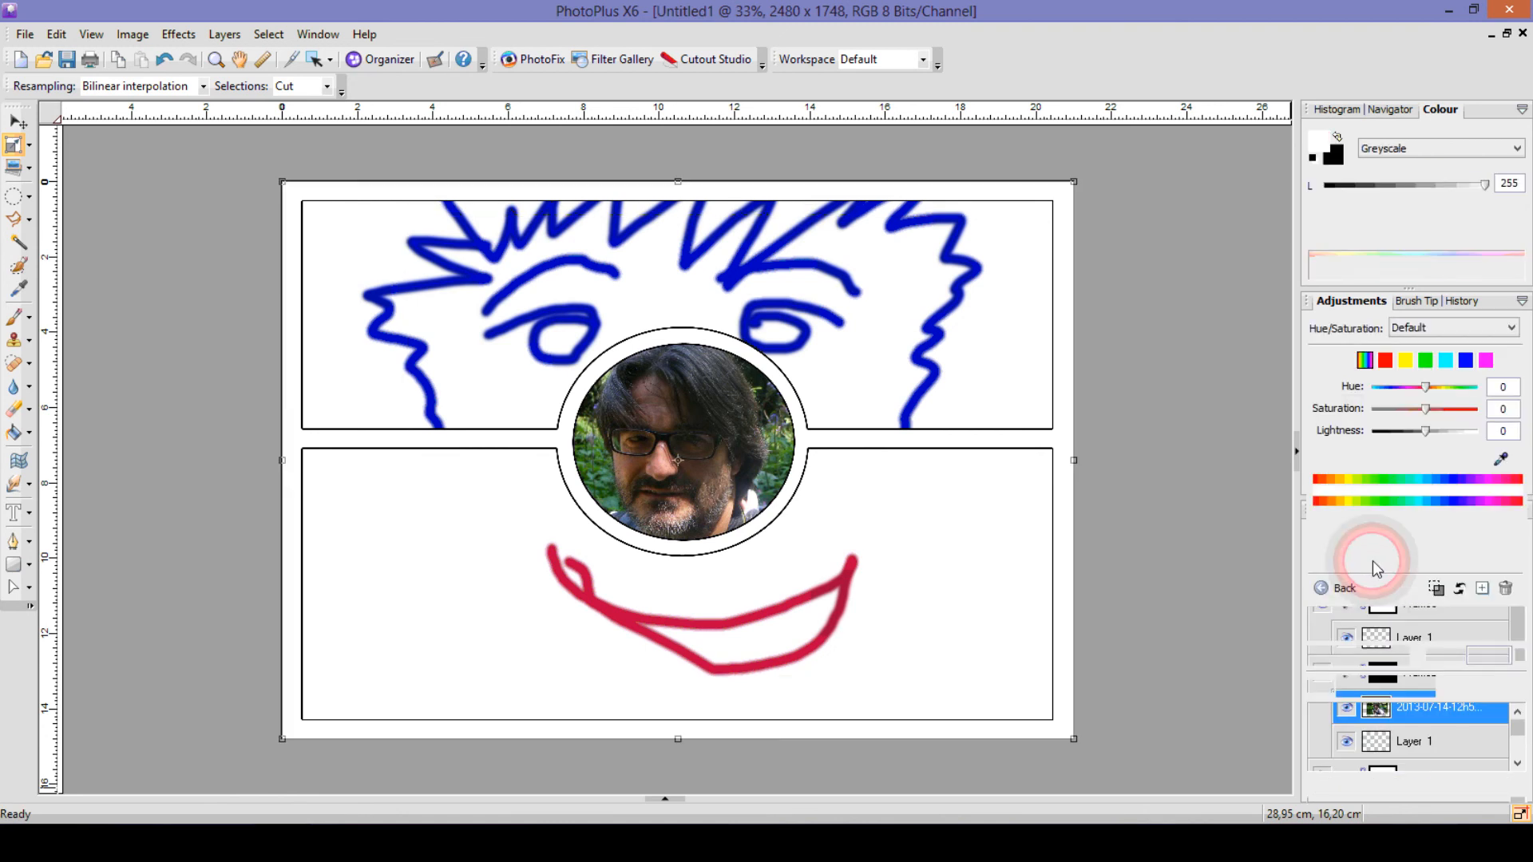
left_click_drag(1453, 397, 1438, 434)
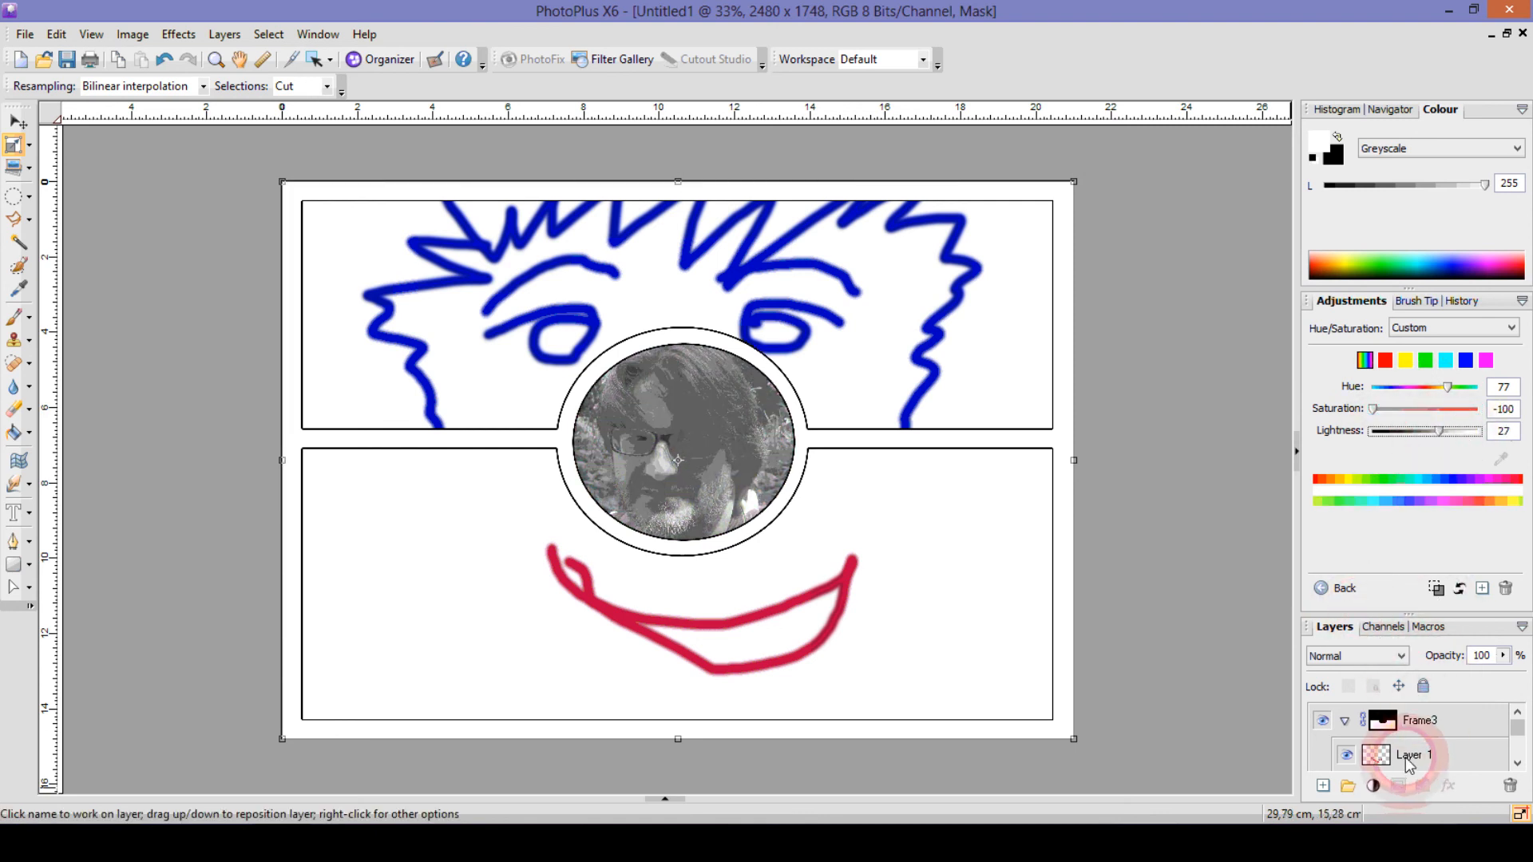